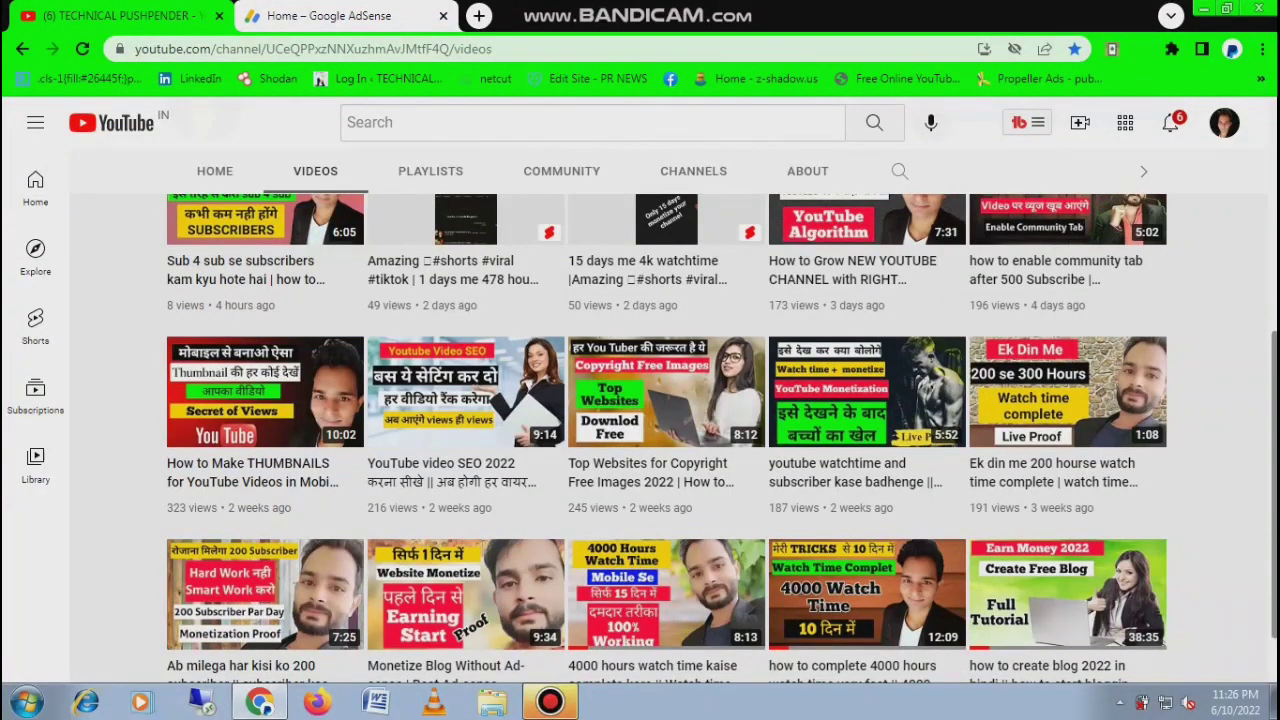
Look over the channel page's banner and its list of uploaded videos
scroll(1262, 310, down, 1)
scroll(1262, 310, up, 3)
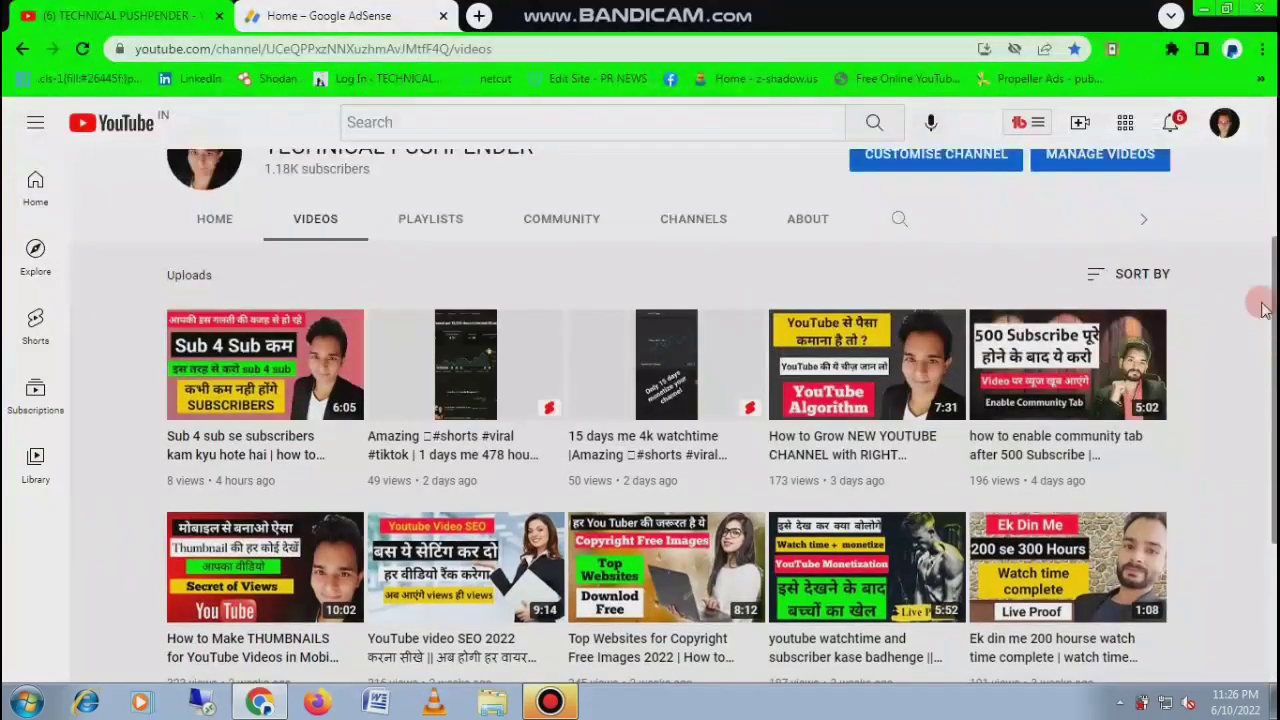
scroll(1260, 286, up, 1)
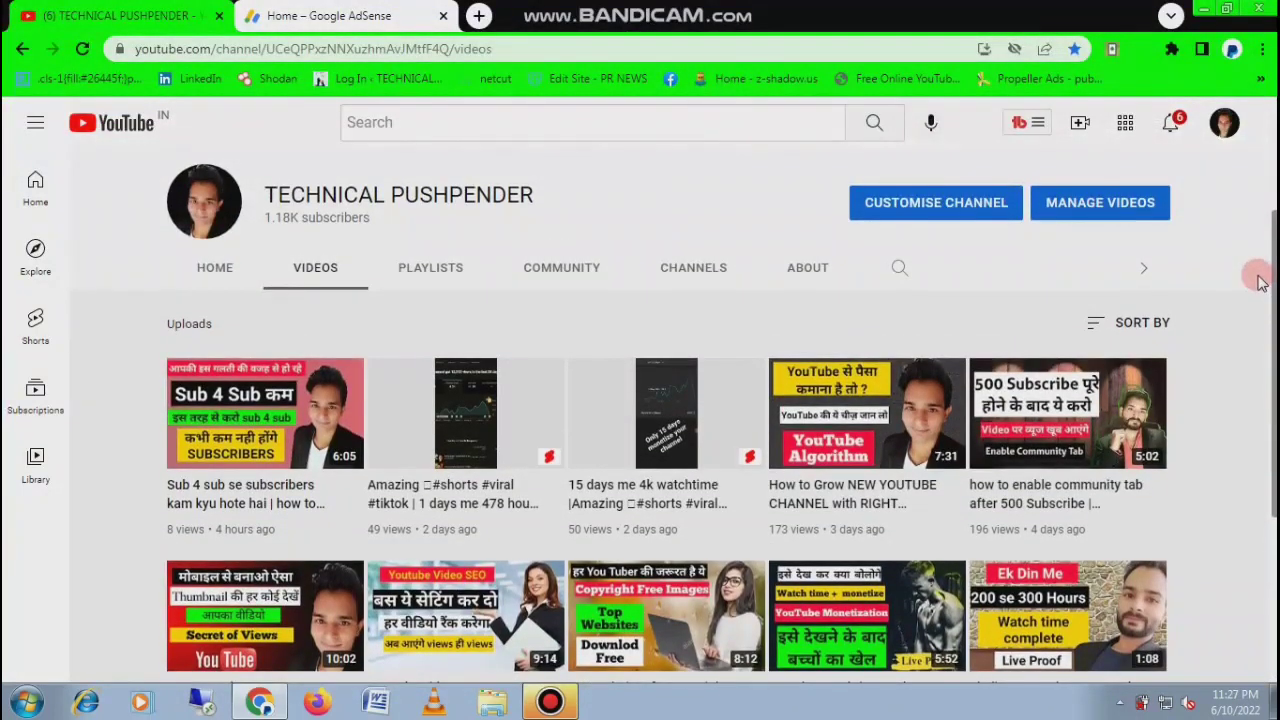
scroll(1258, 260, up, 2)
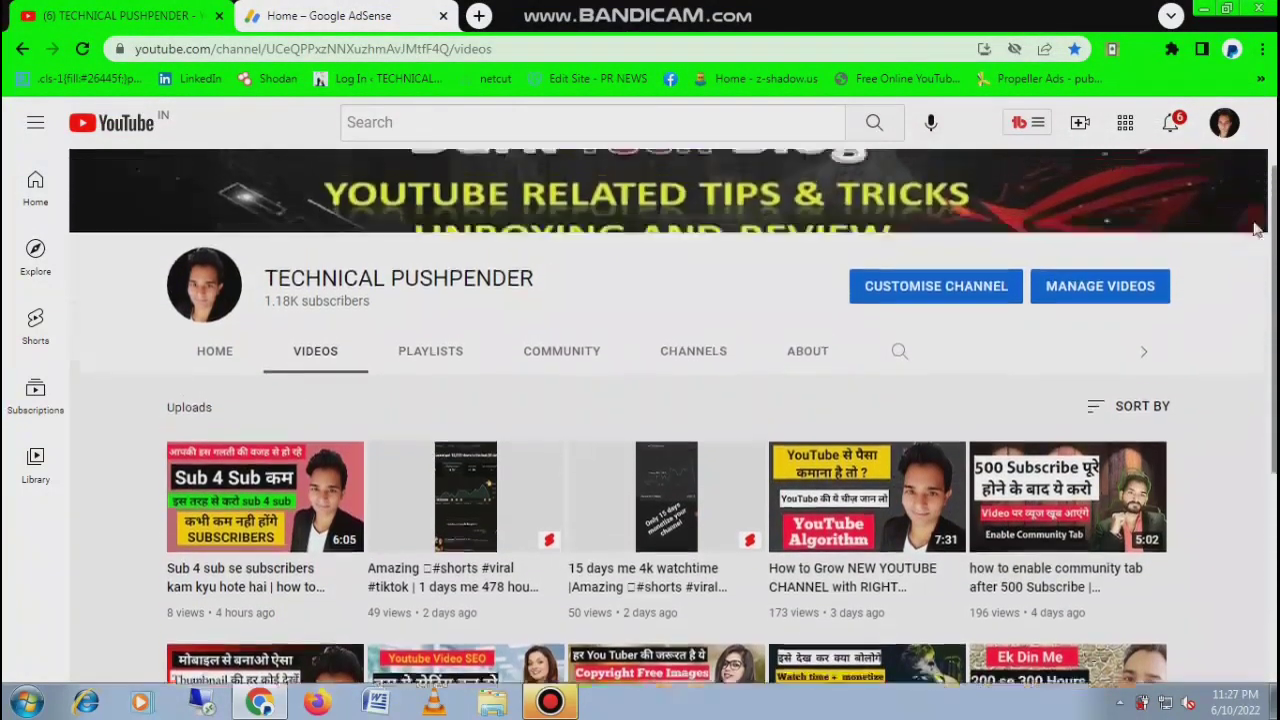
scroll(1258, 183, up, 1)
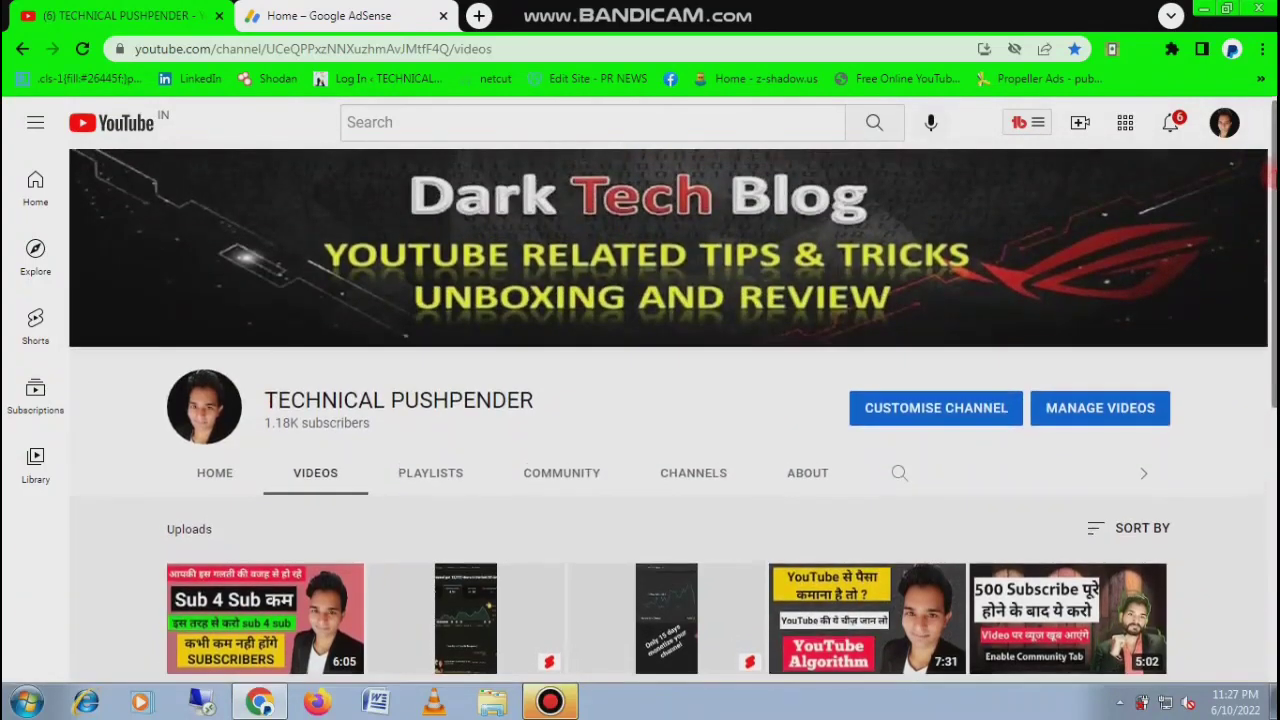
scroll(1260, 180, down, 2)
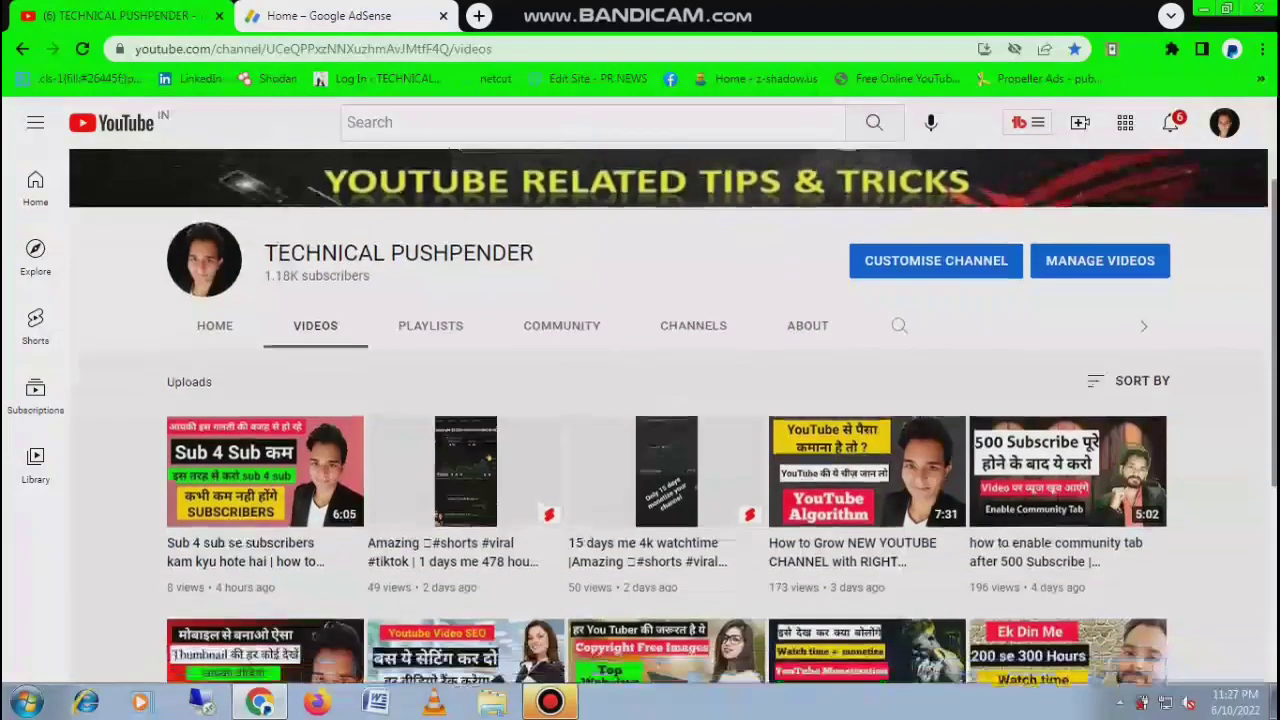
scroll(1260, 180, up, 2)
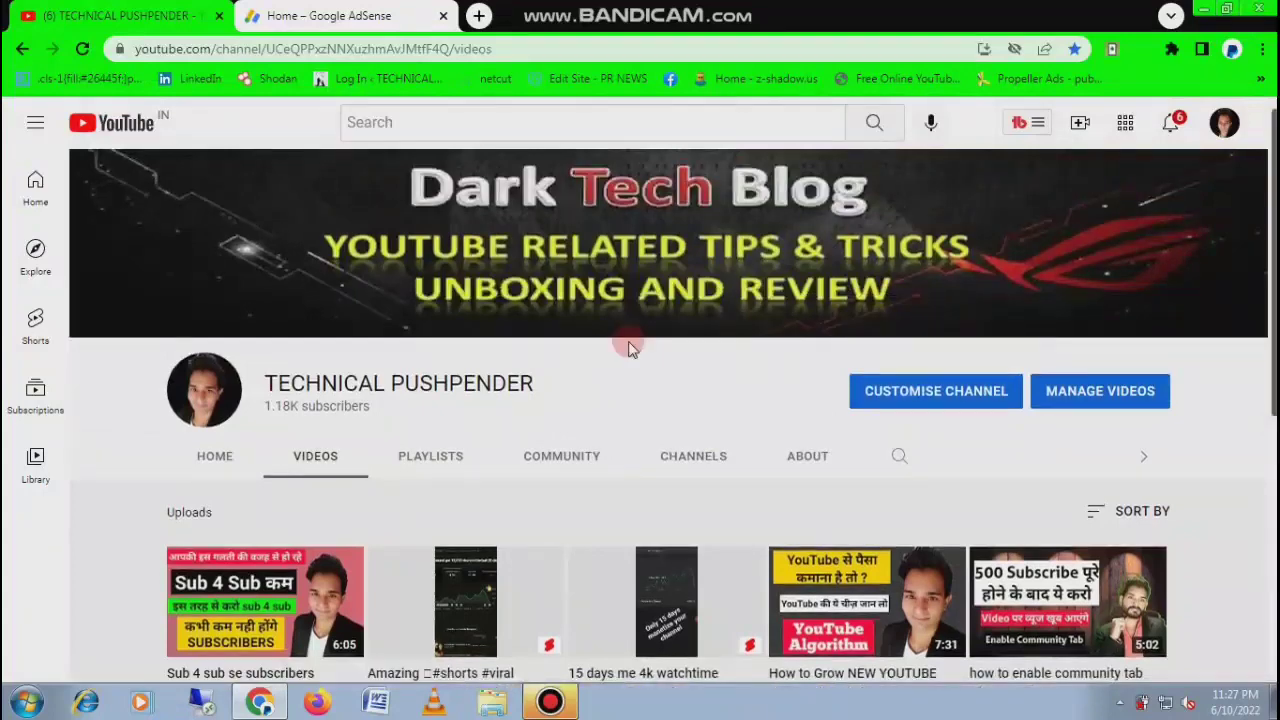
Switch to the Google AdSense home page and read the important notice about additional tax information
click(300, 13)
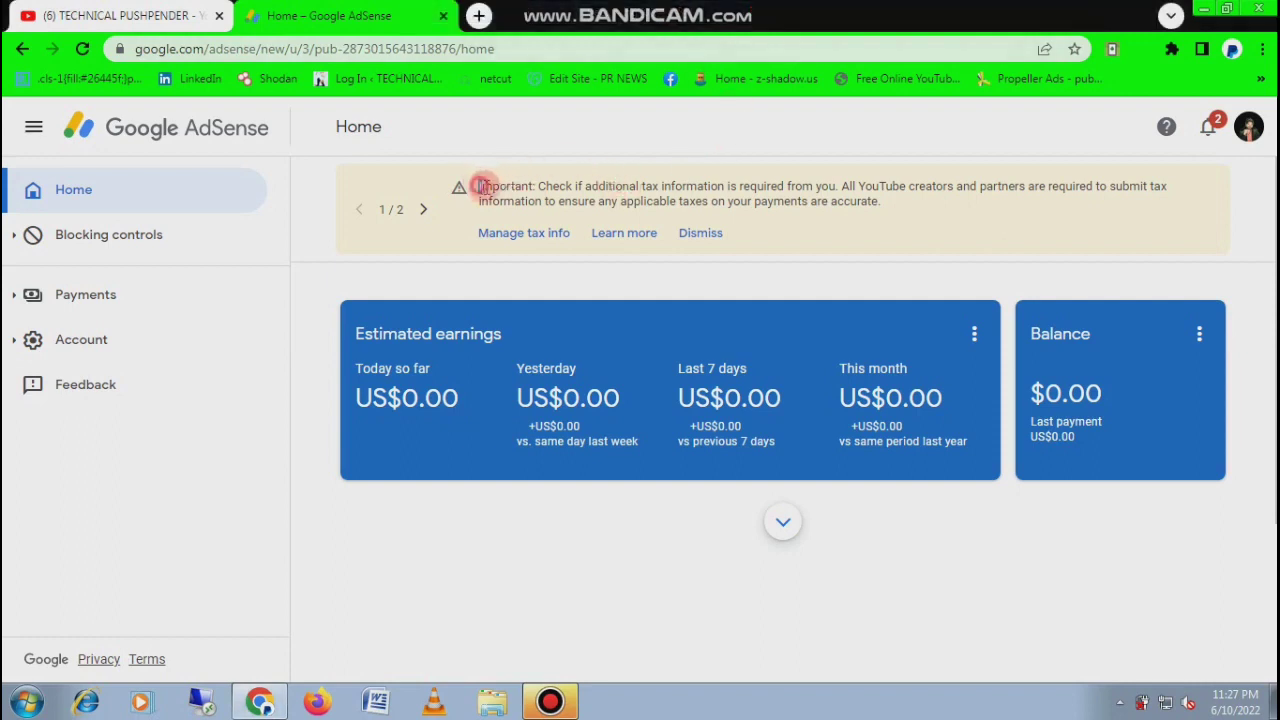
drag(477, 186, 908, 213)
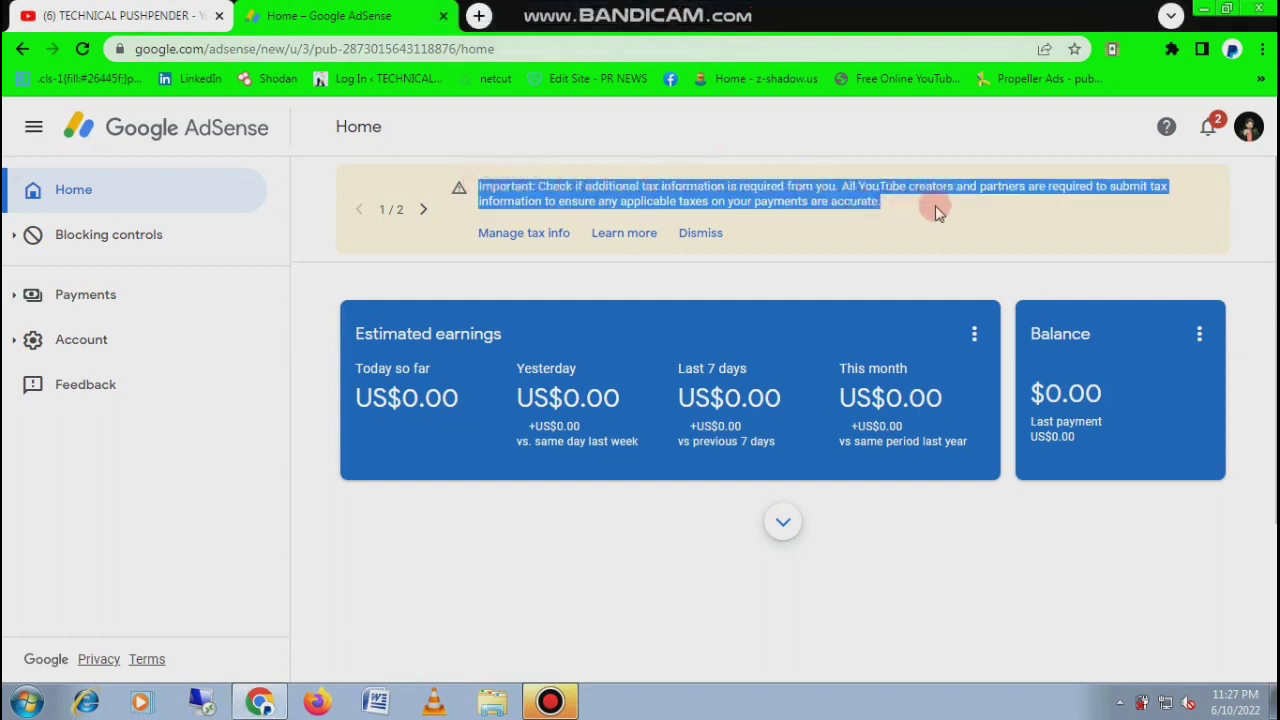
click(935, 210)
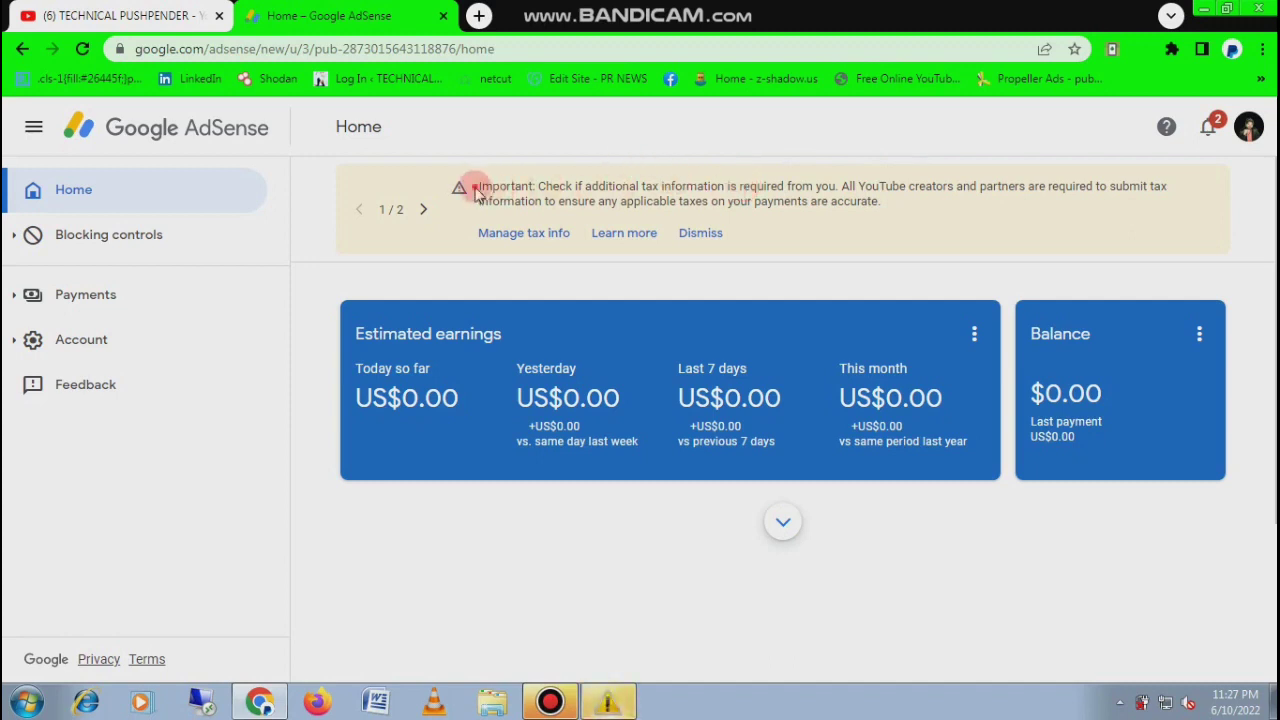
drag(476, 192, 771, 182)
click(871, 242)
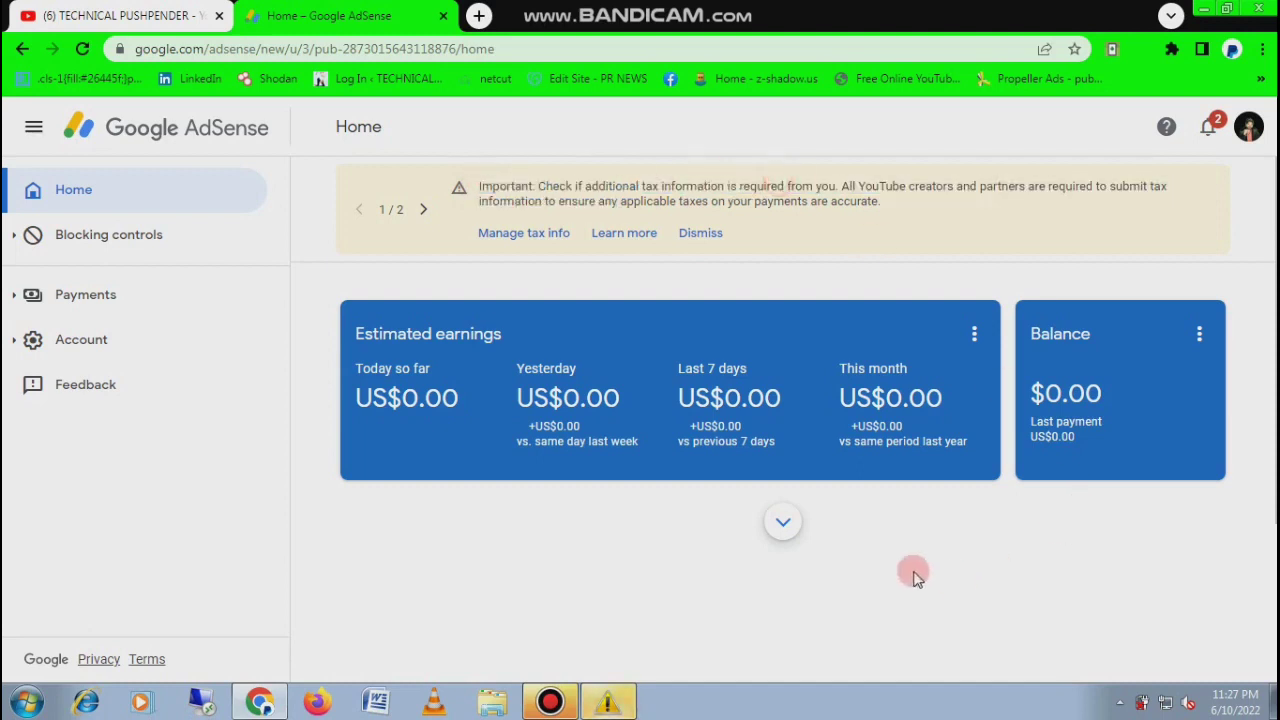
Expand the report cards below the earnings summary and look through them down to Platforms
click(783, 522)
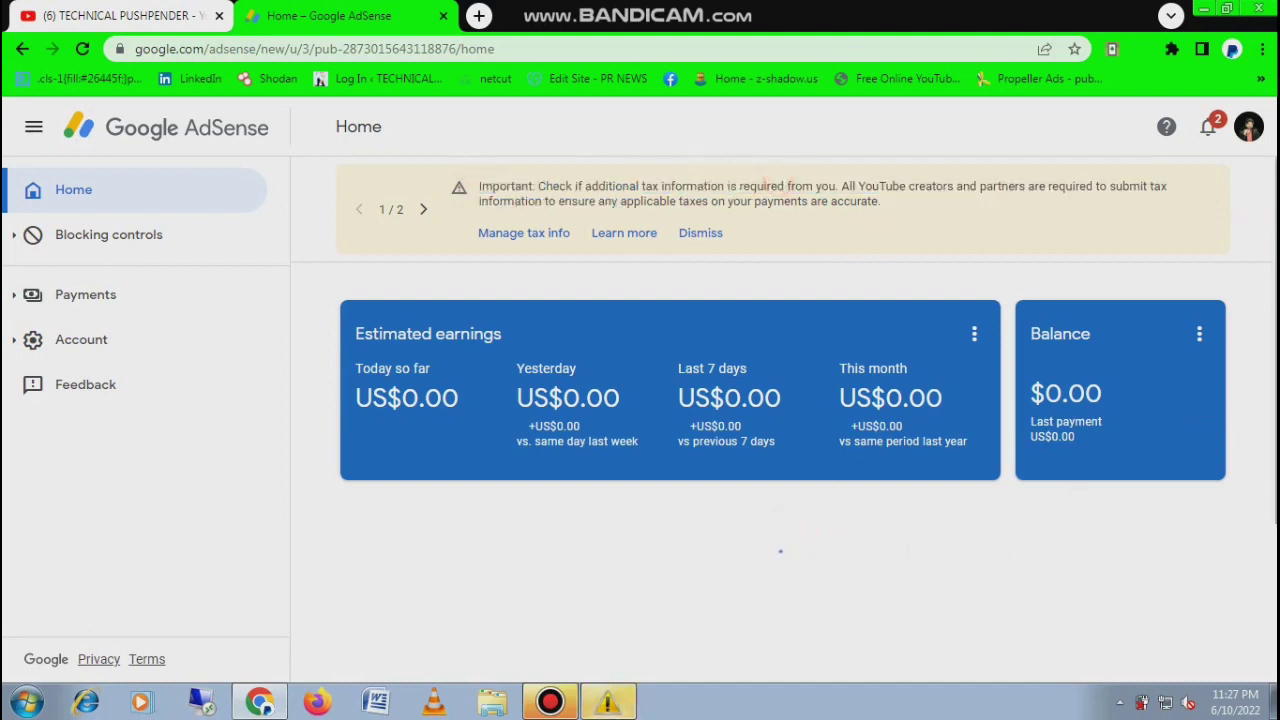
scroll(785, 415, down, 3)
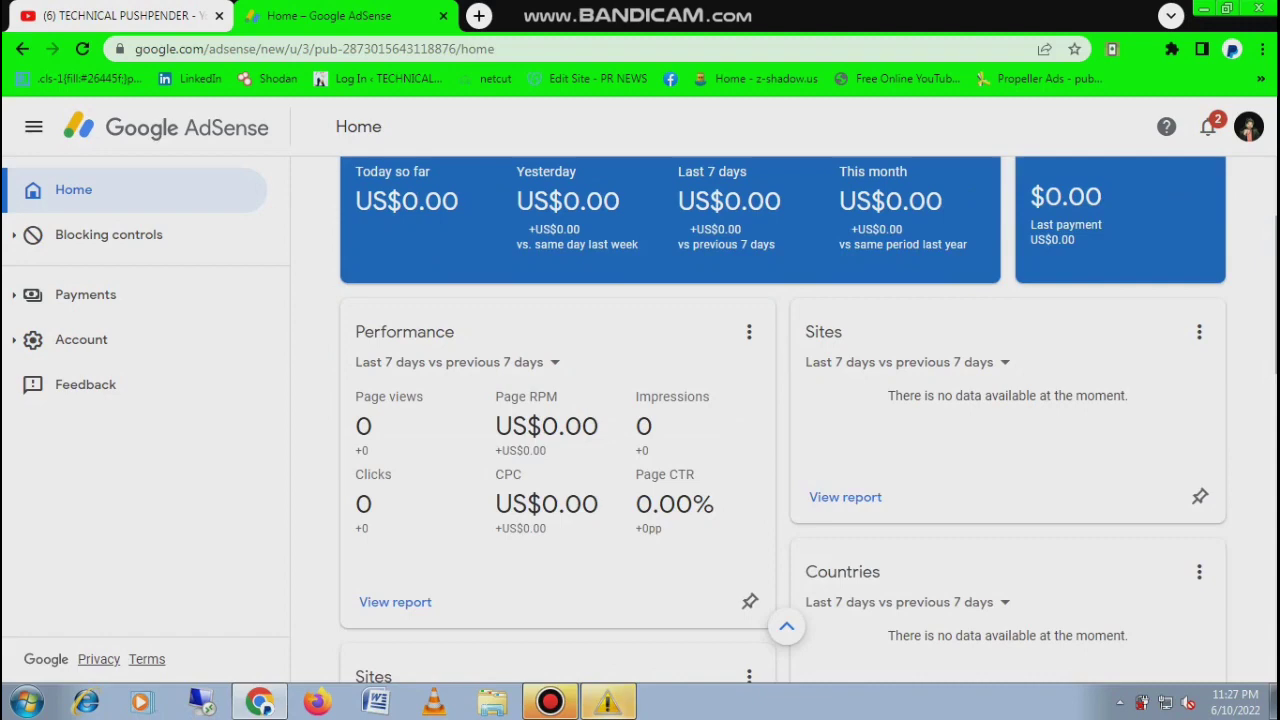
scroll(785, 415, down, 10)
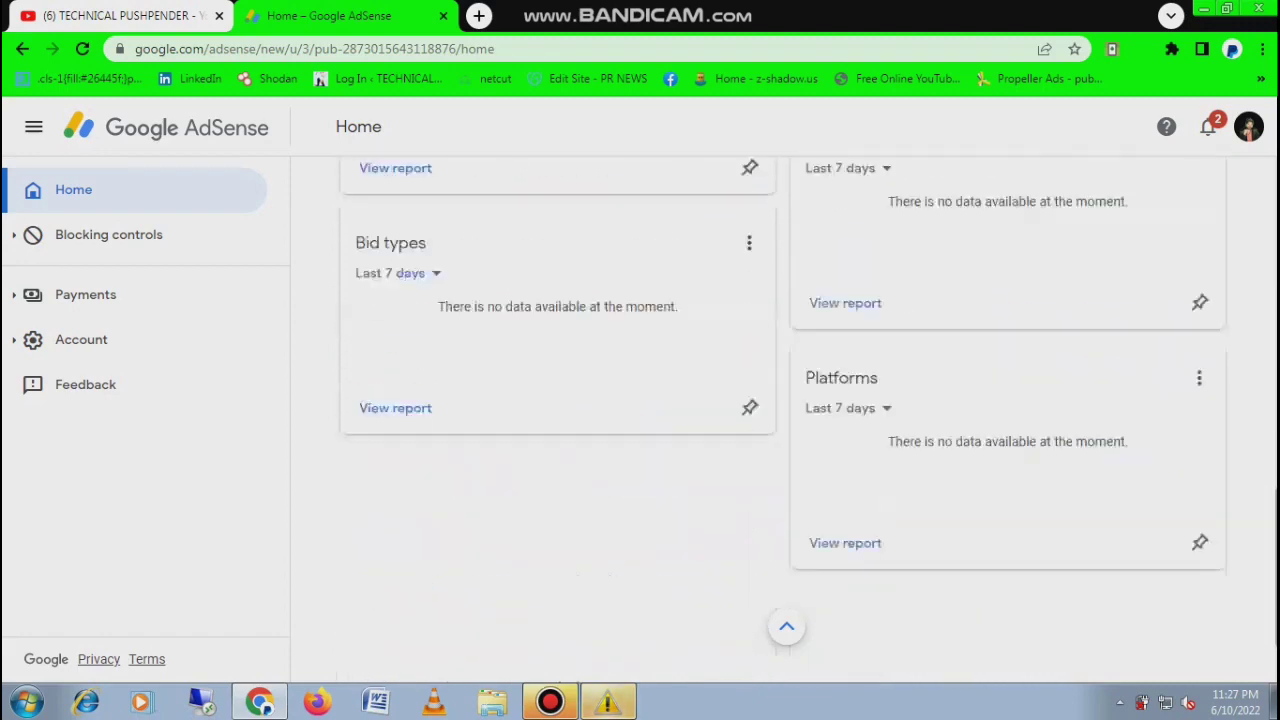
scroll(785, 415, up, 8)
scroll(785, 415, up, 4)
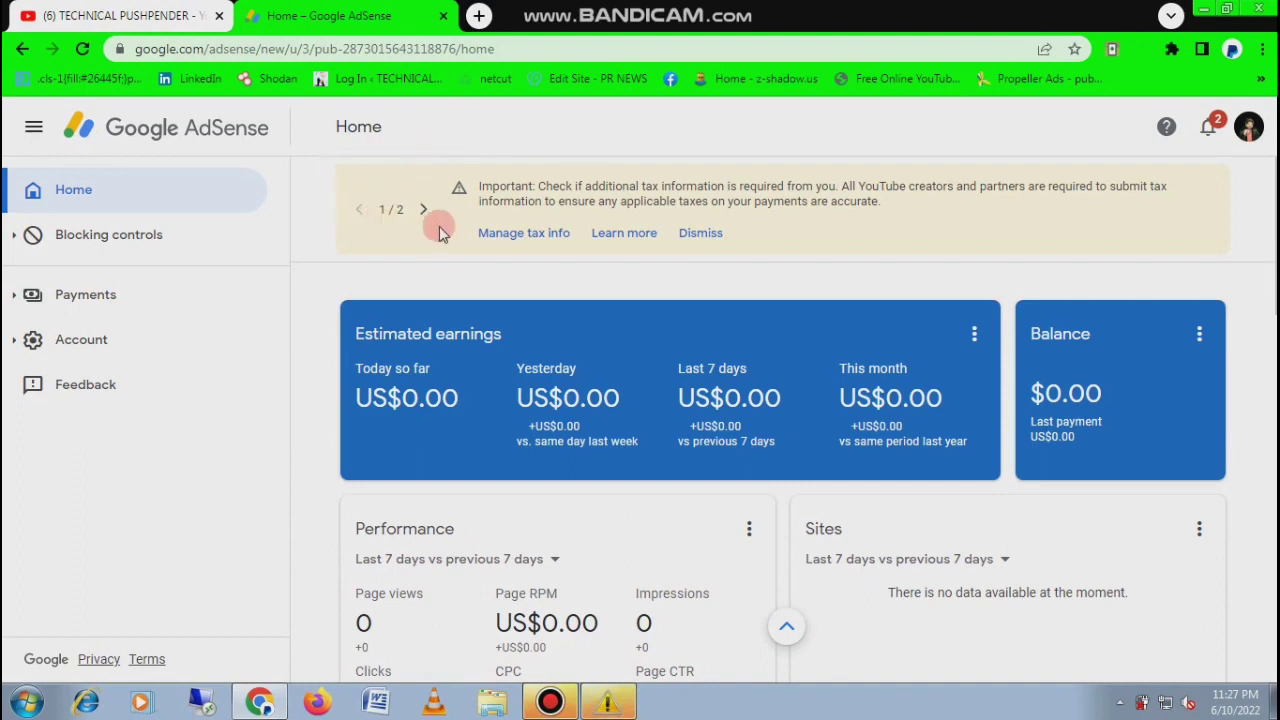
mouse_move(715, 8)
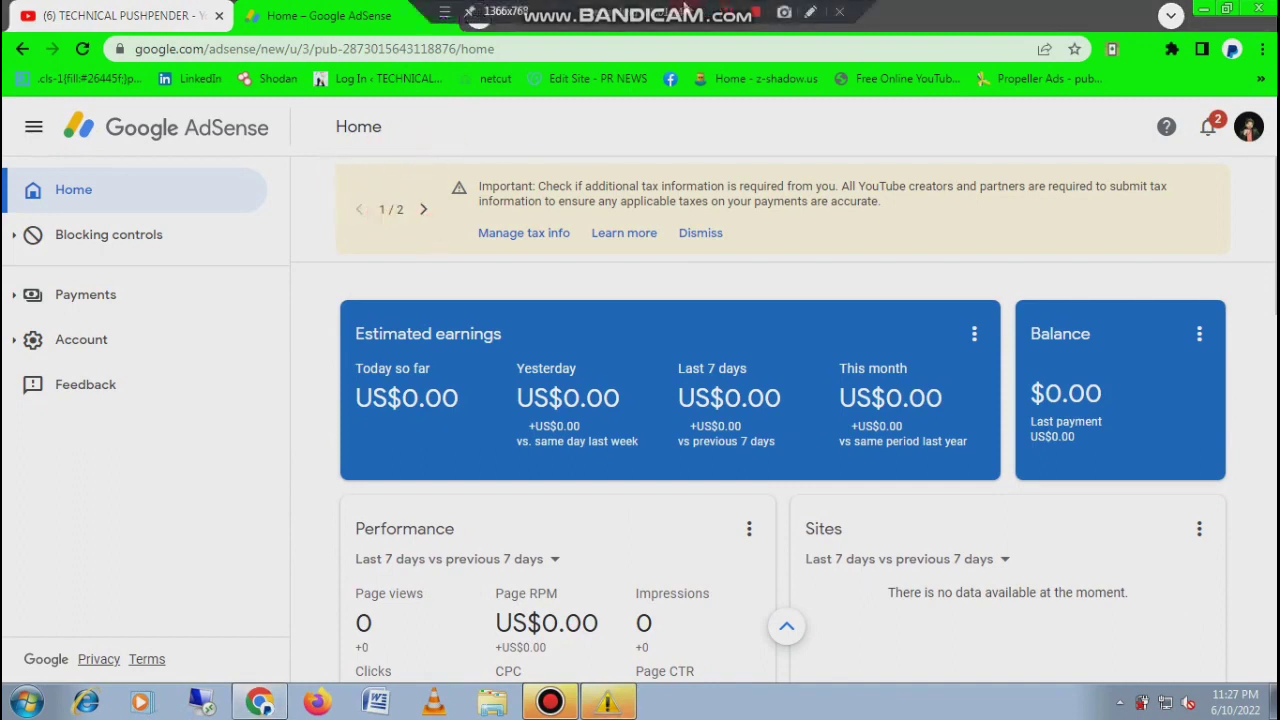
Open Manage tax info from the tax notice and review the United States tax info section
click(523, 232)
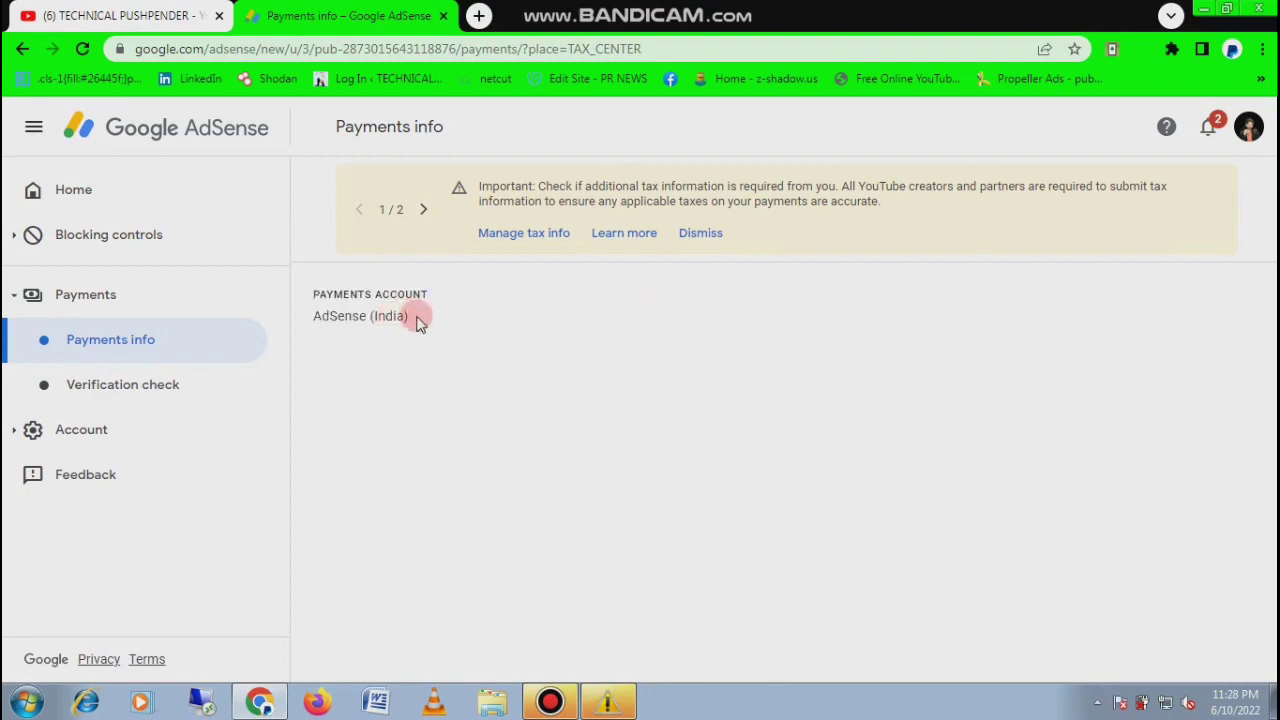
drag(418, 322, 308, 313)
click(314, 296)
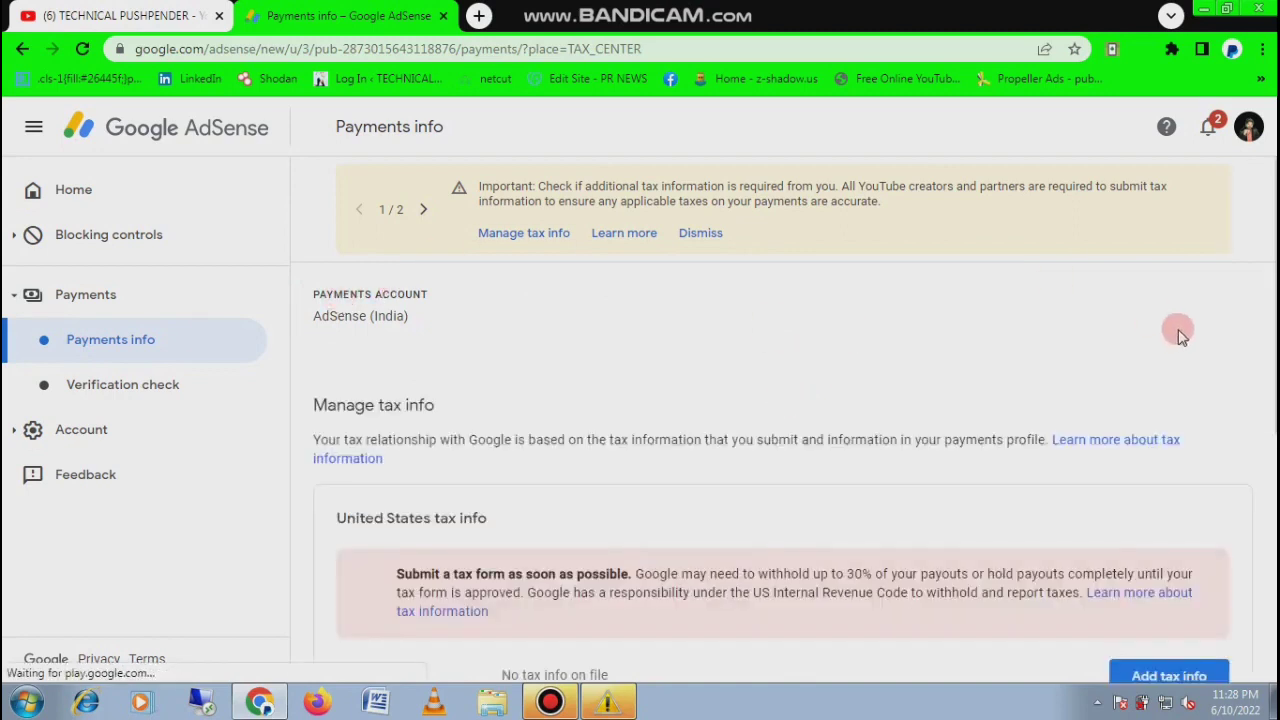
scroll(780, 420, down, 4)
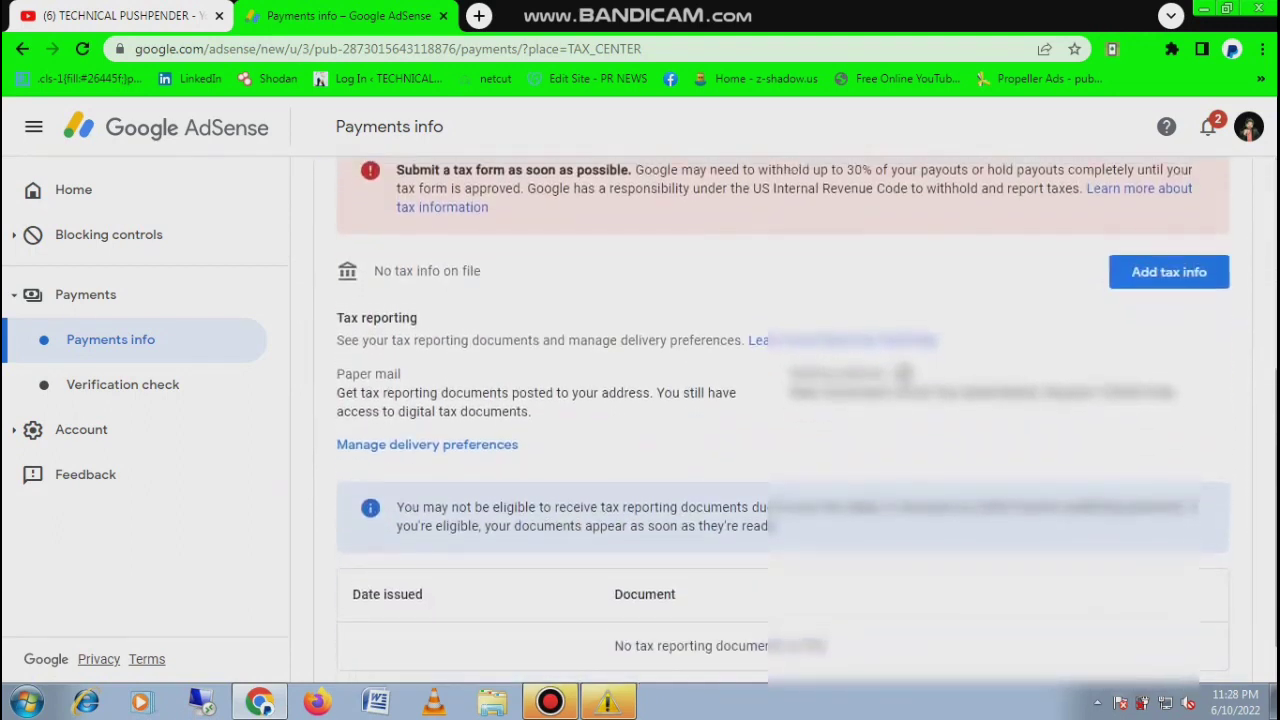
scroll(780, 420, down, 1)
scroll(780, 420, up, 1)
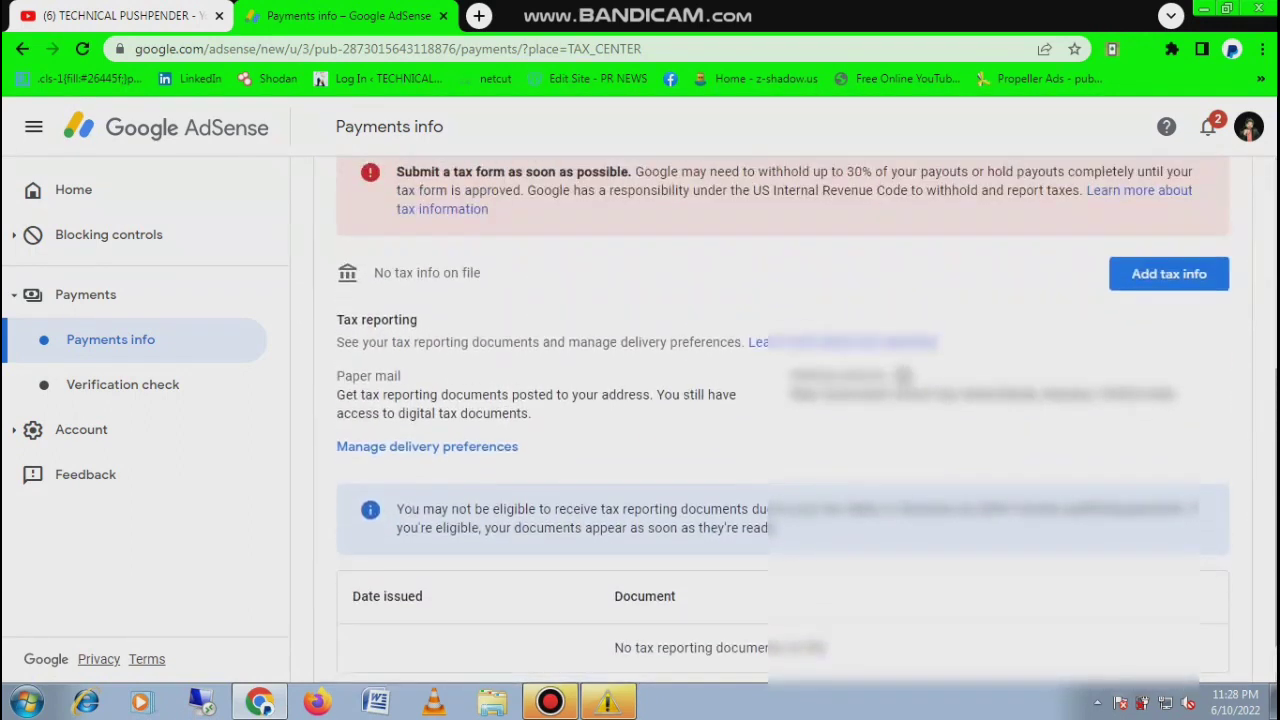
scroll(780, 420, up, 3)
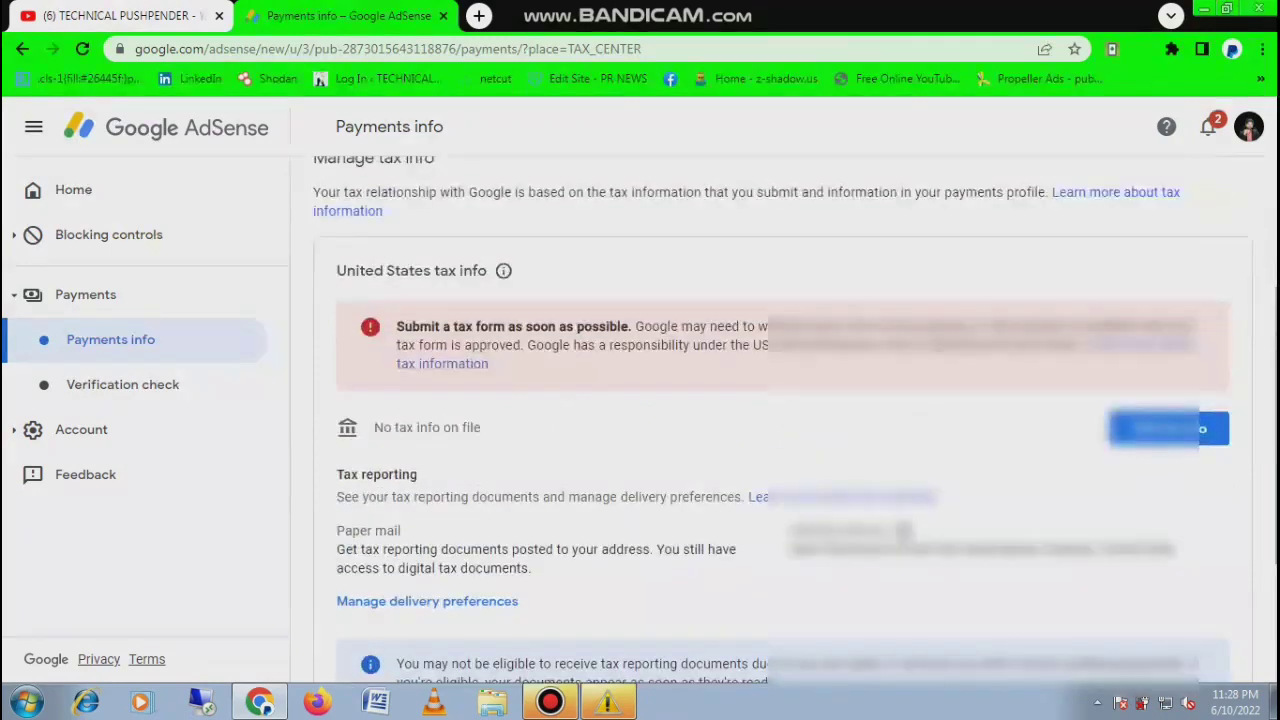
scroll(795, 420, up, 1)
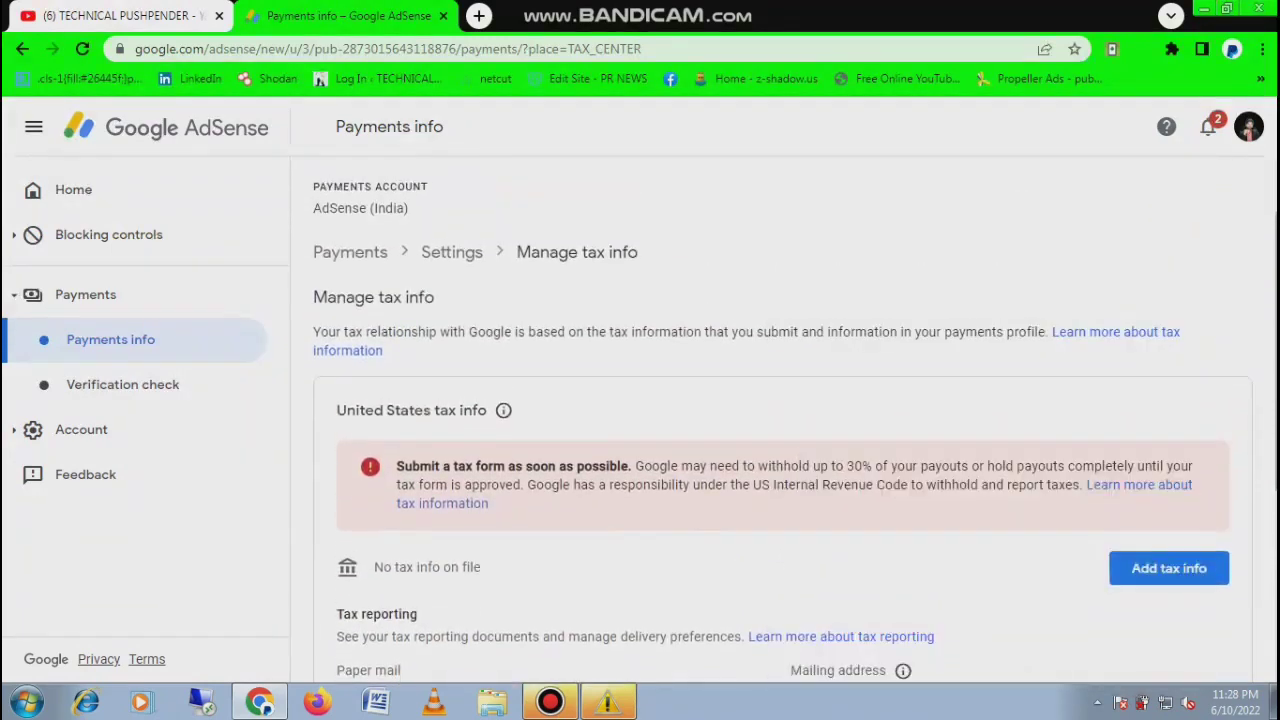
Add tax info for the United States, read the preparation notes and start the tax form
click(1172, 578)
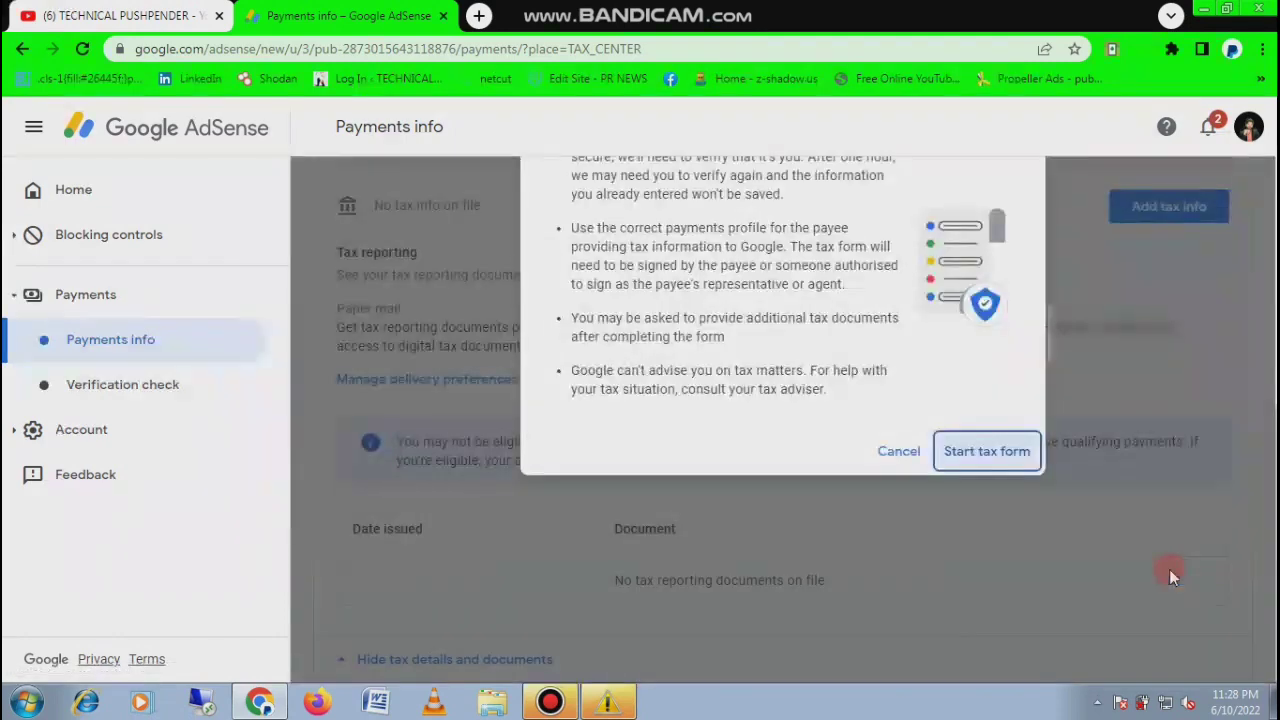
scroll(1272, 460, up, 1)
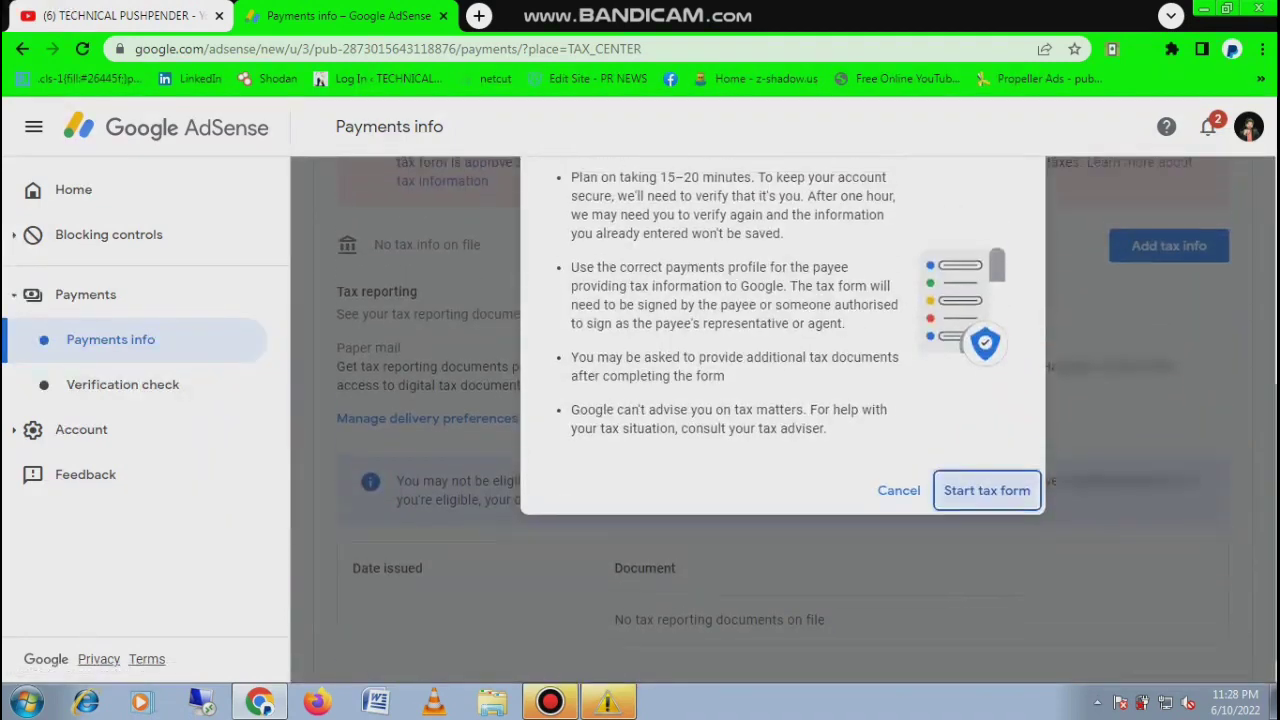
scroll(1272, 460, up, 2)
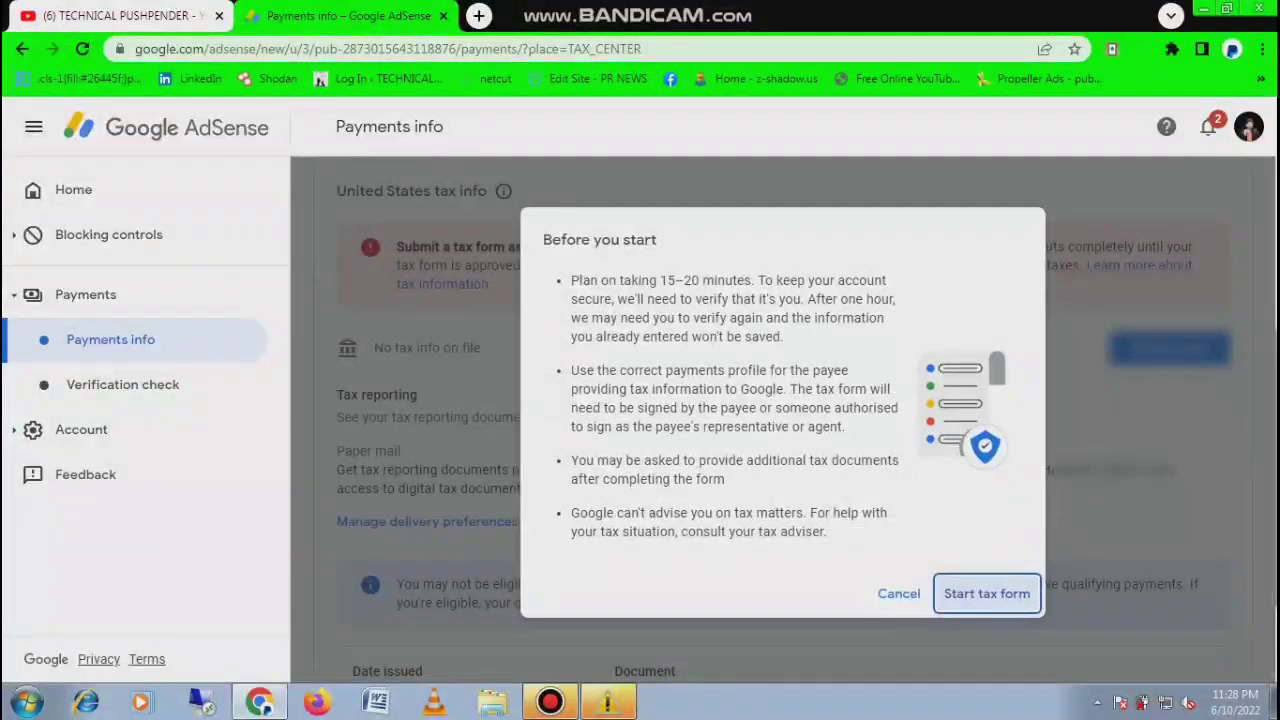
mouse_move(932, 577)
mouse_down()
mouse_move(1030, 627)
mouse_move(1042, 612)
mouse_up()
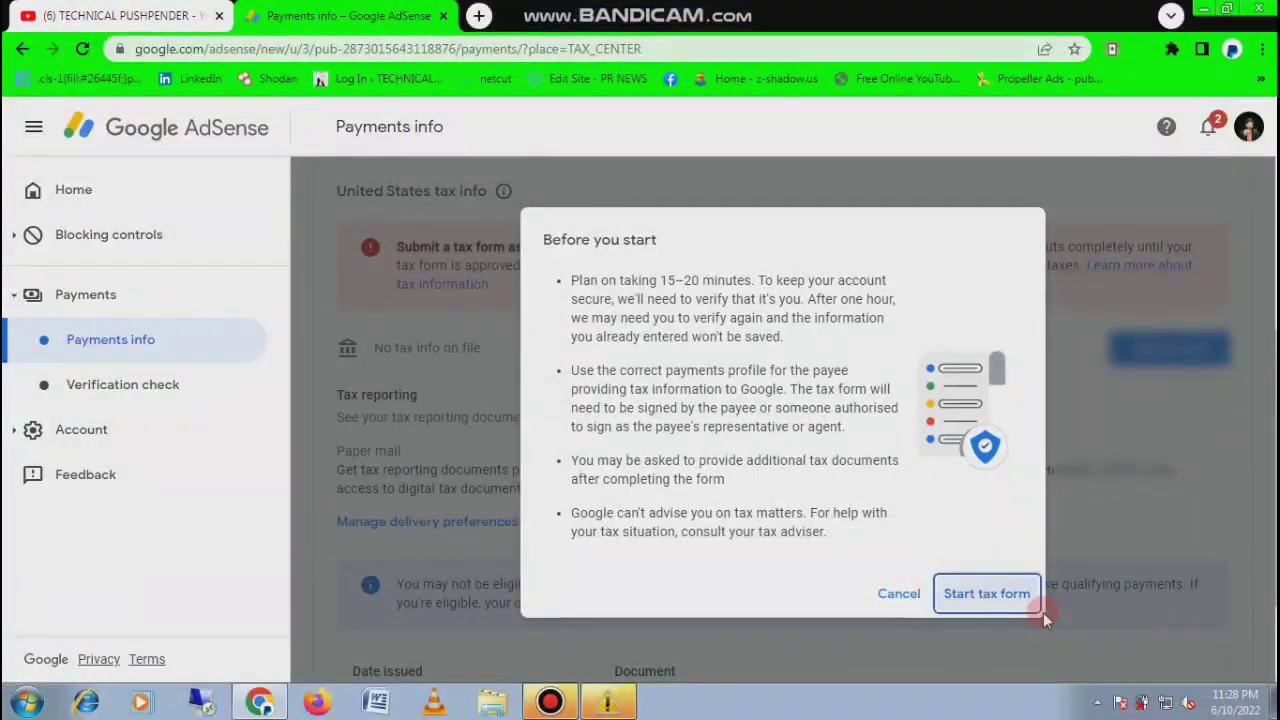
click(1006, 598)
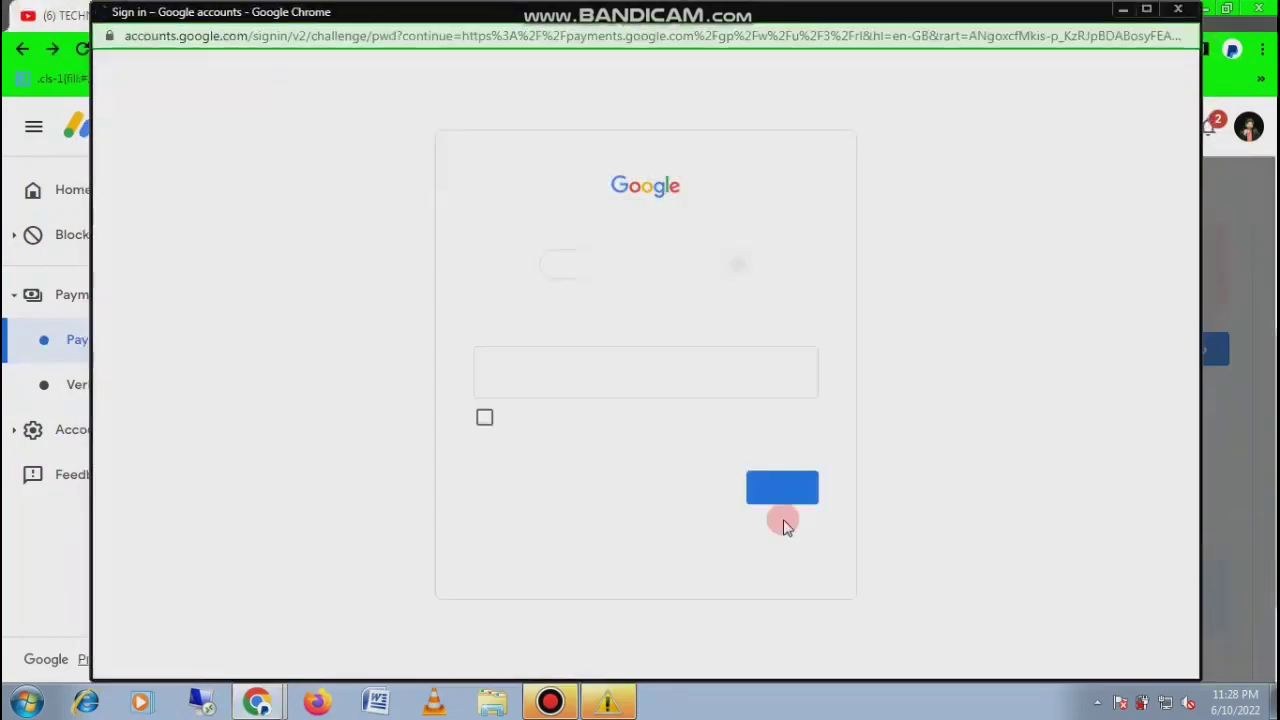
Verify the account holder's identity by entering the Google account password and continuing to the tax form
click(695, 376)
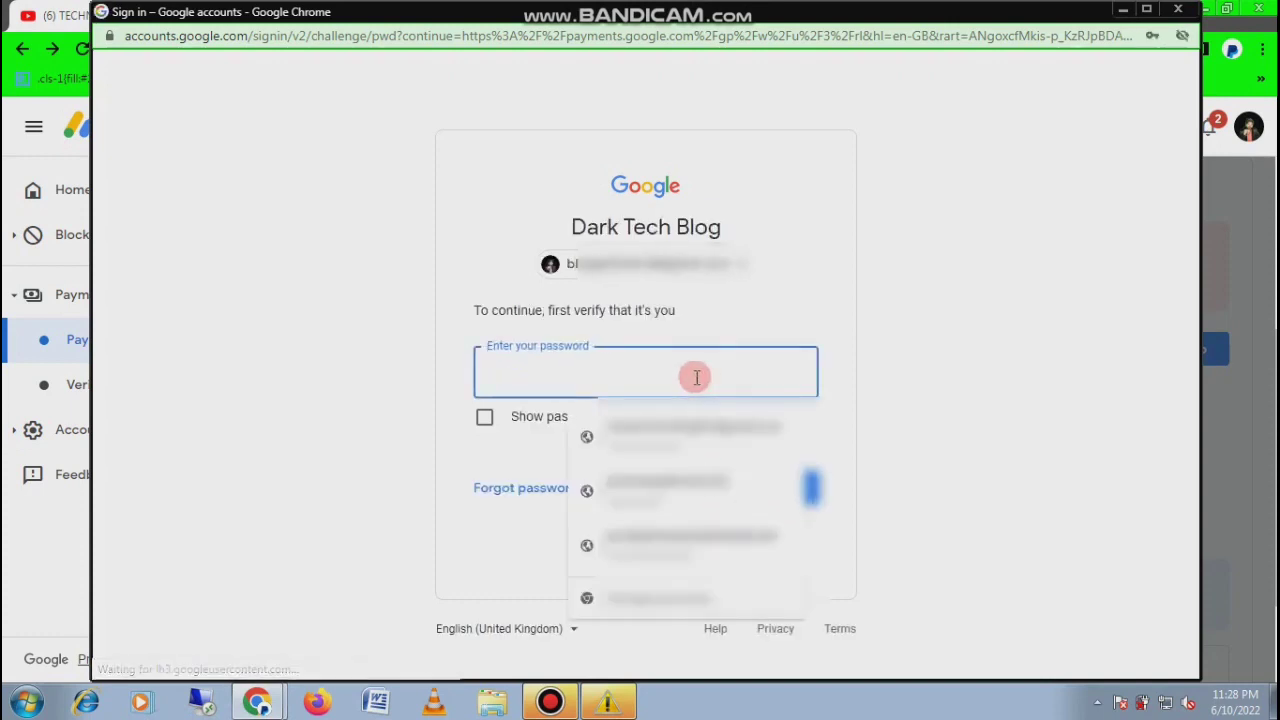
text(a)
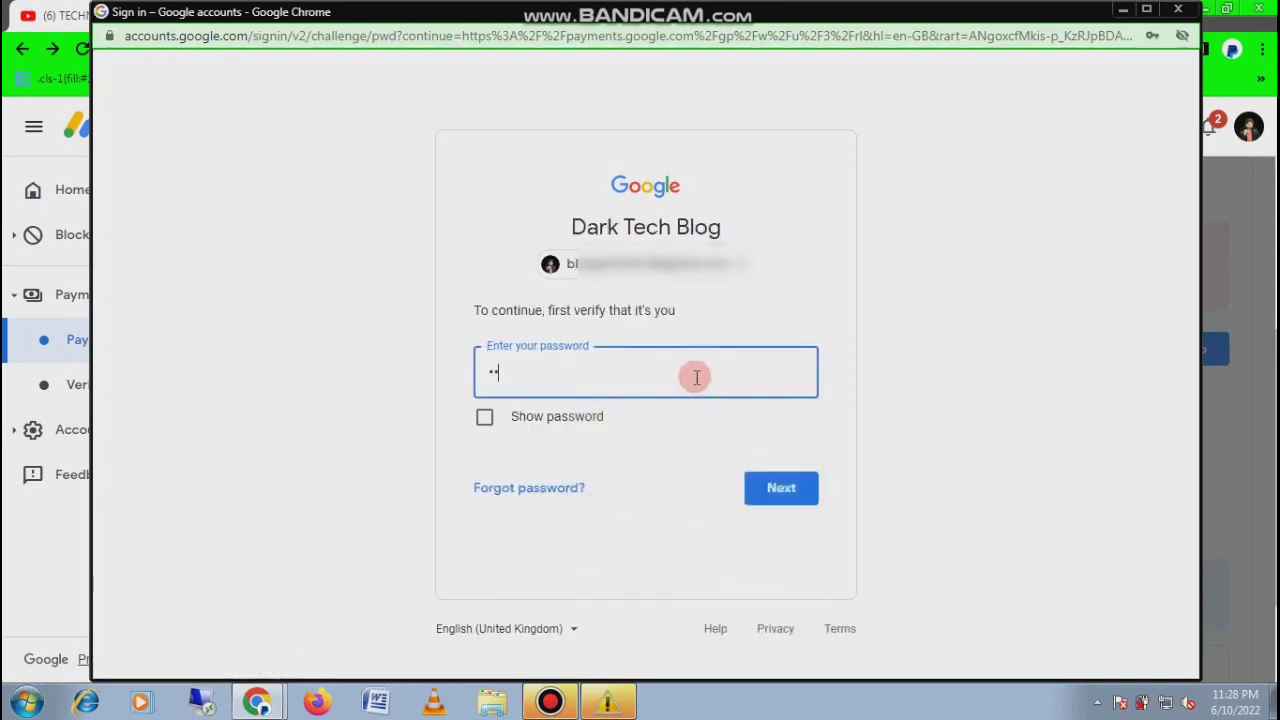
text(aaaaaaa)
click(790, 487)
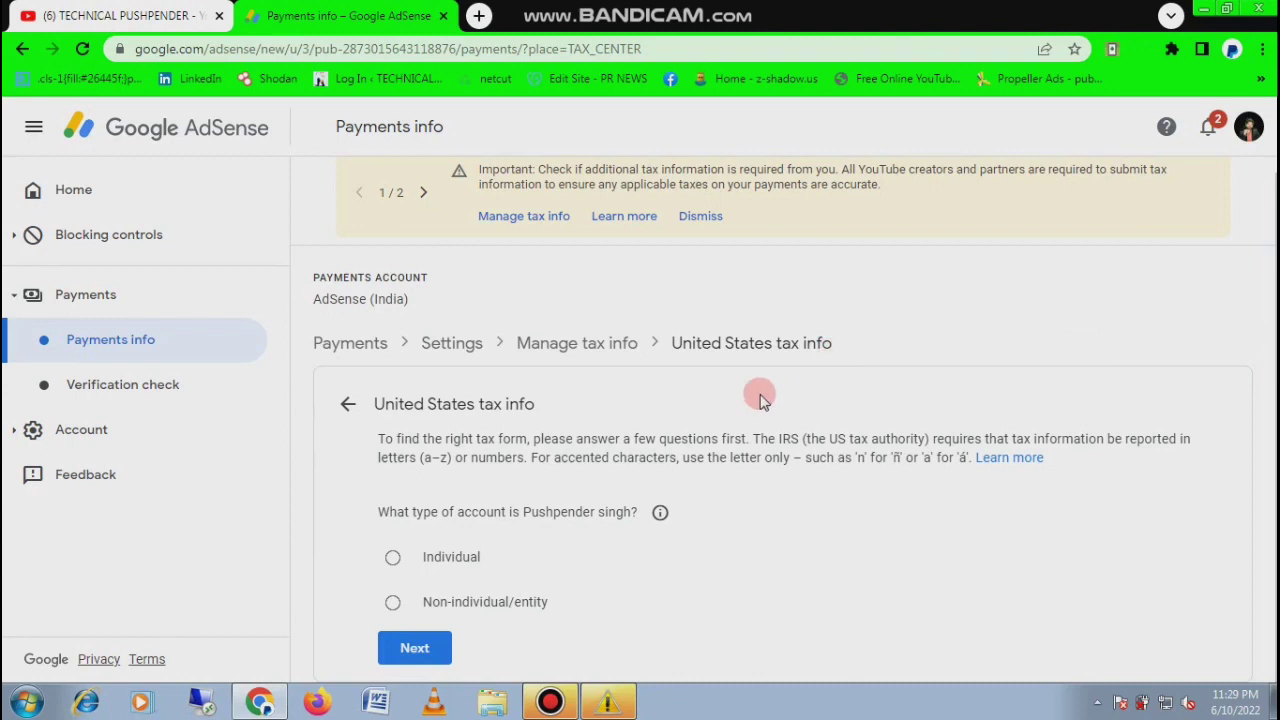
Outline the Individual and Non-individual/entity options with red on-screen rectangles, and clear the annotations
key(ctrl+shift+d)
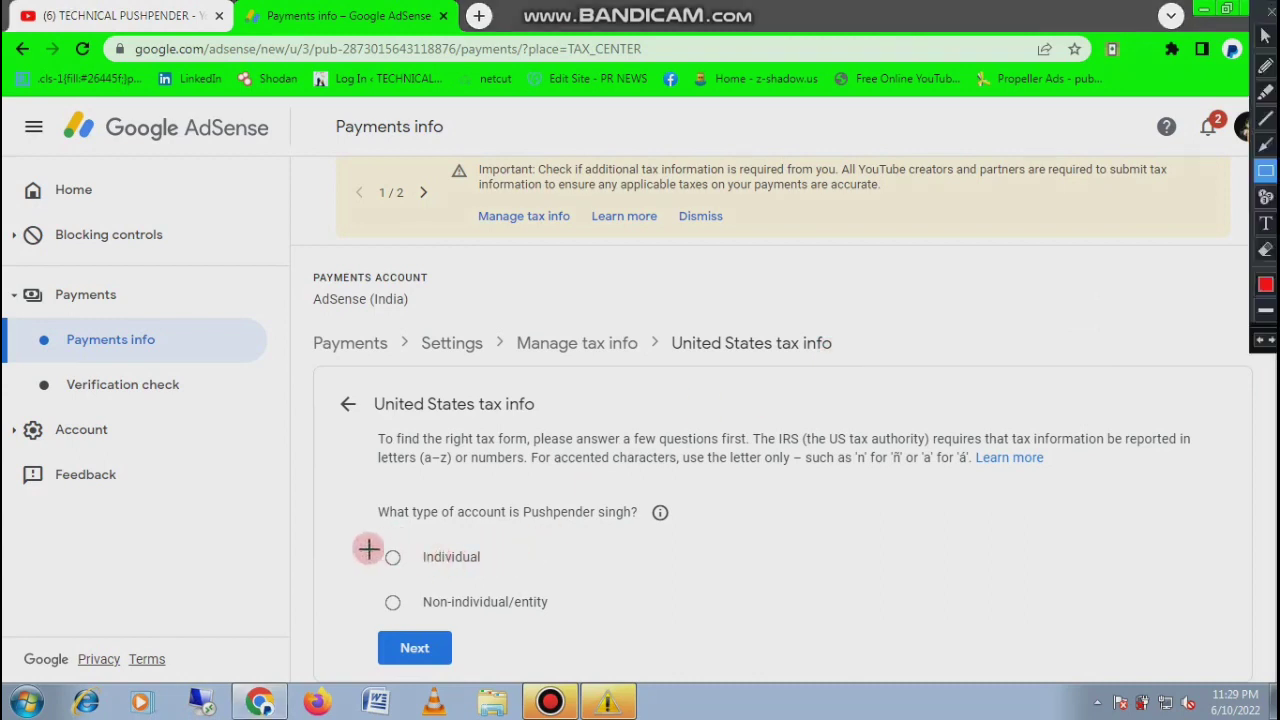
drag(366, 540, 494, 574)
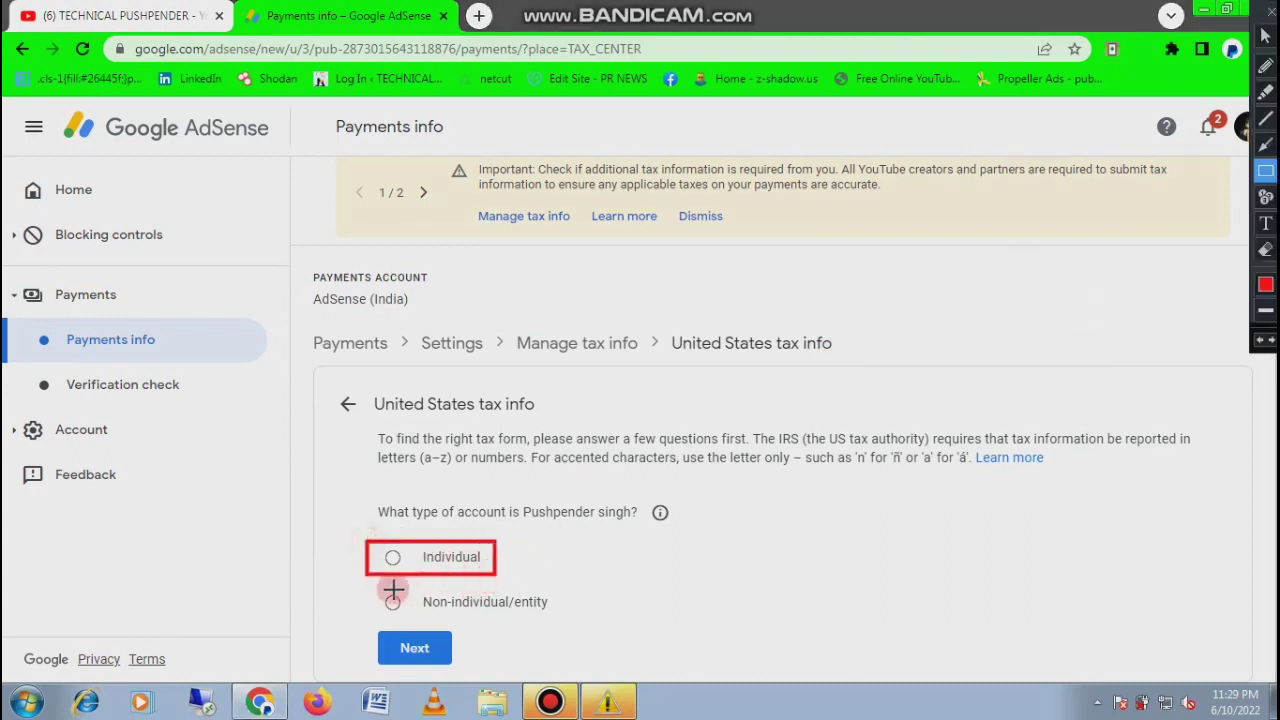
drag(372, 588, 557, 614)
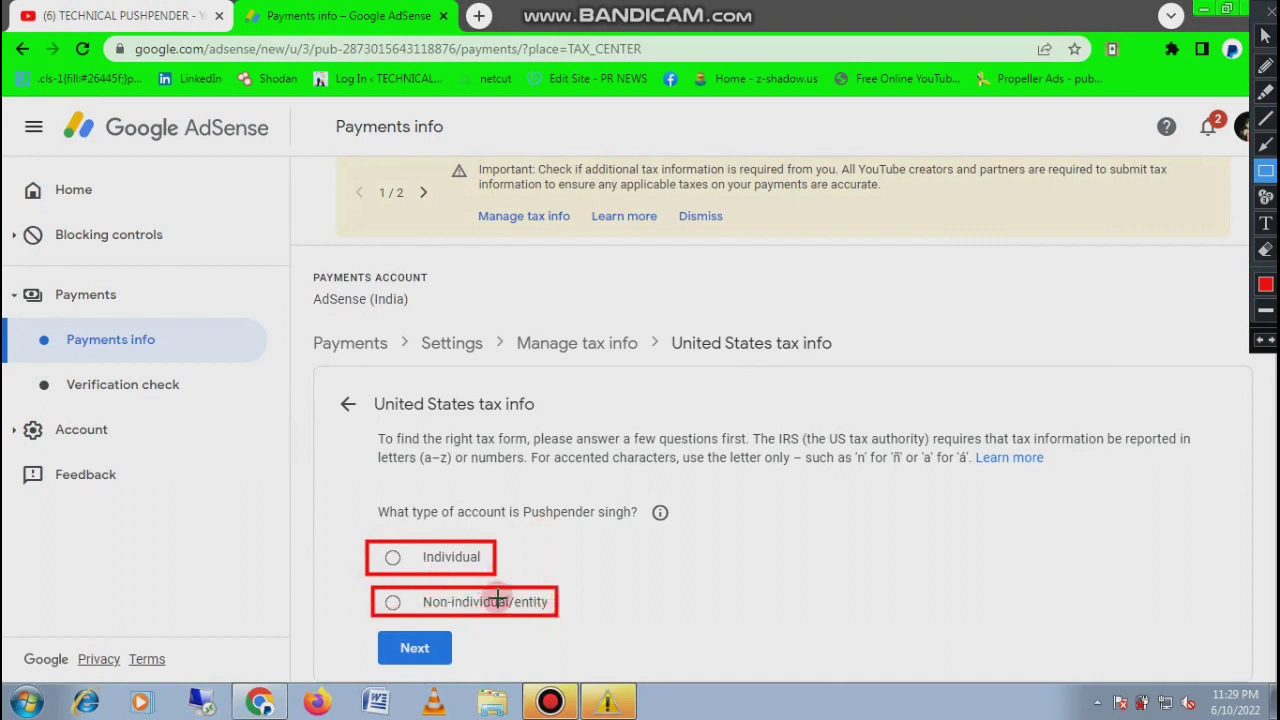
key(Escape)
Choose Individual as the account type and continue to the United States citizenship or residency question
click(398, 564)
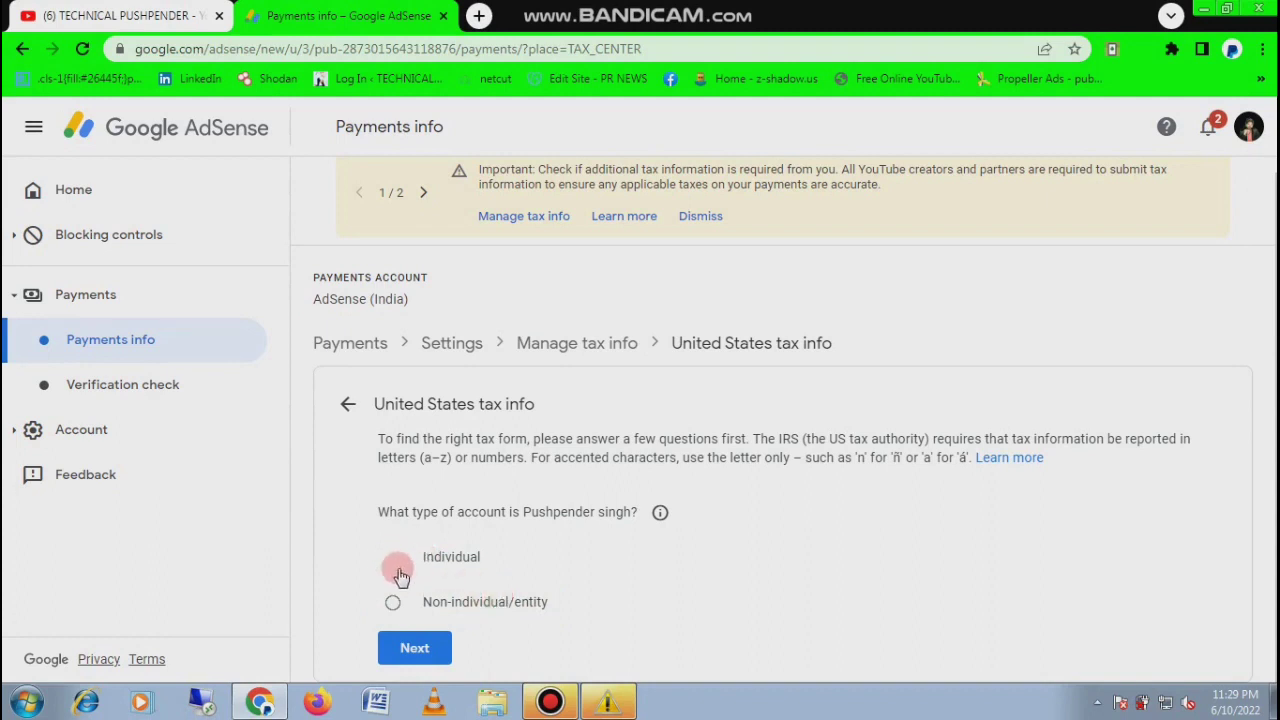
click(415, 647)
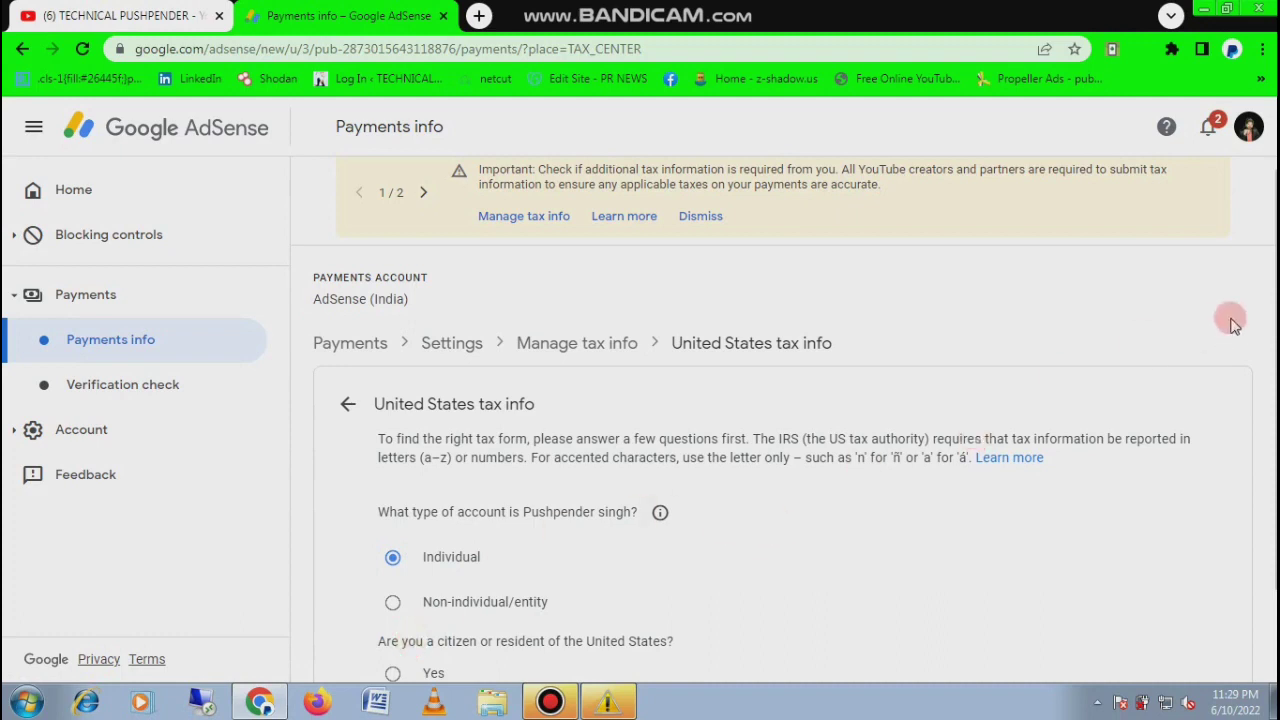
scroll(1270, 420, down, 1)
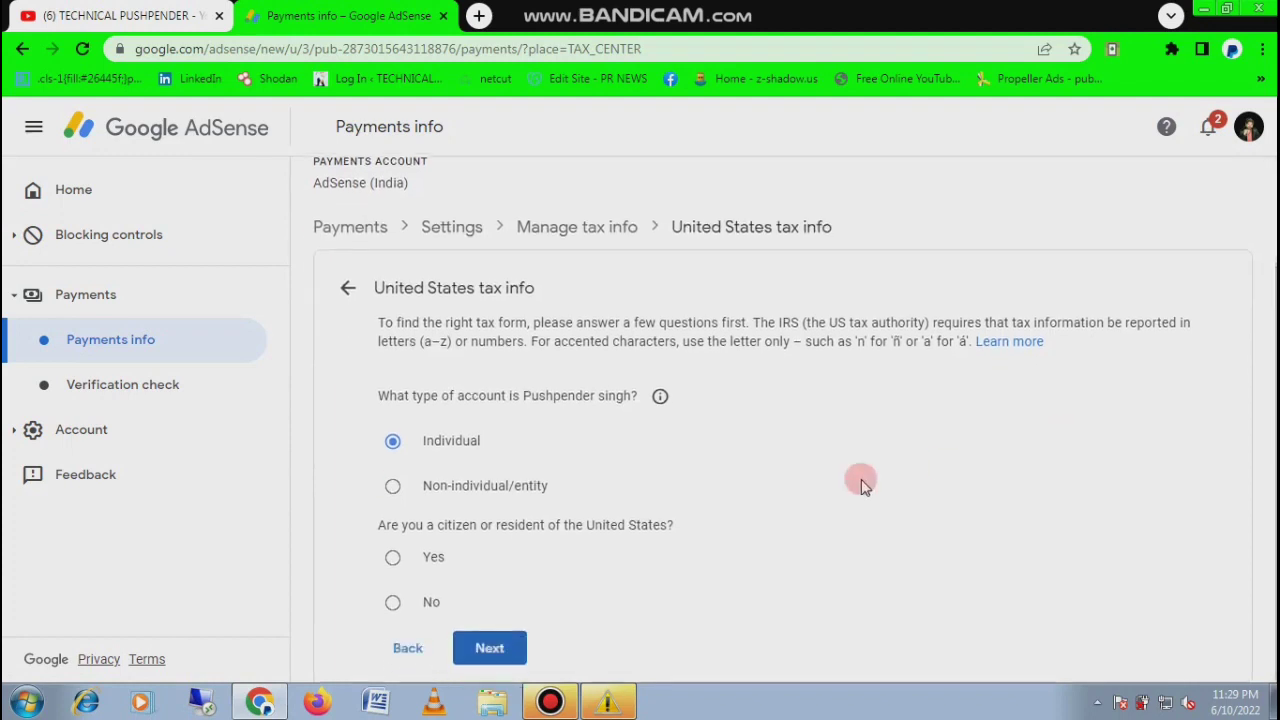
Answer No to being a citizen or resident of the United States and continue to the W-8 tax form types
drag(532, 524, 680, 523)
click(680, 518)
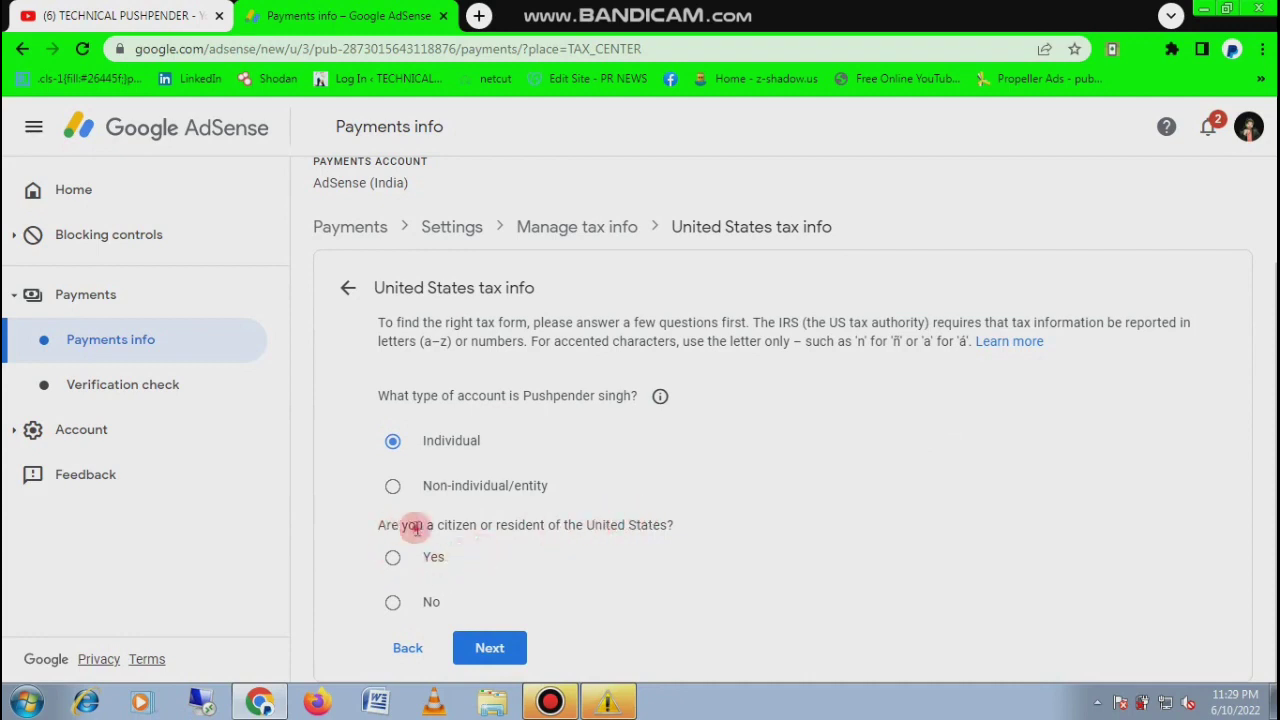
drag(406, 526, 686, 538)
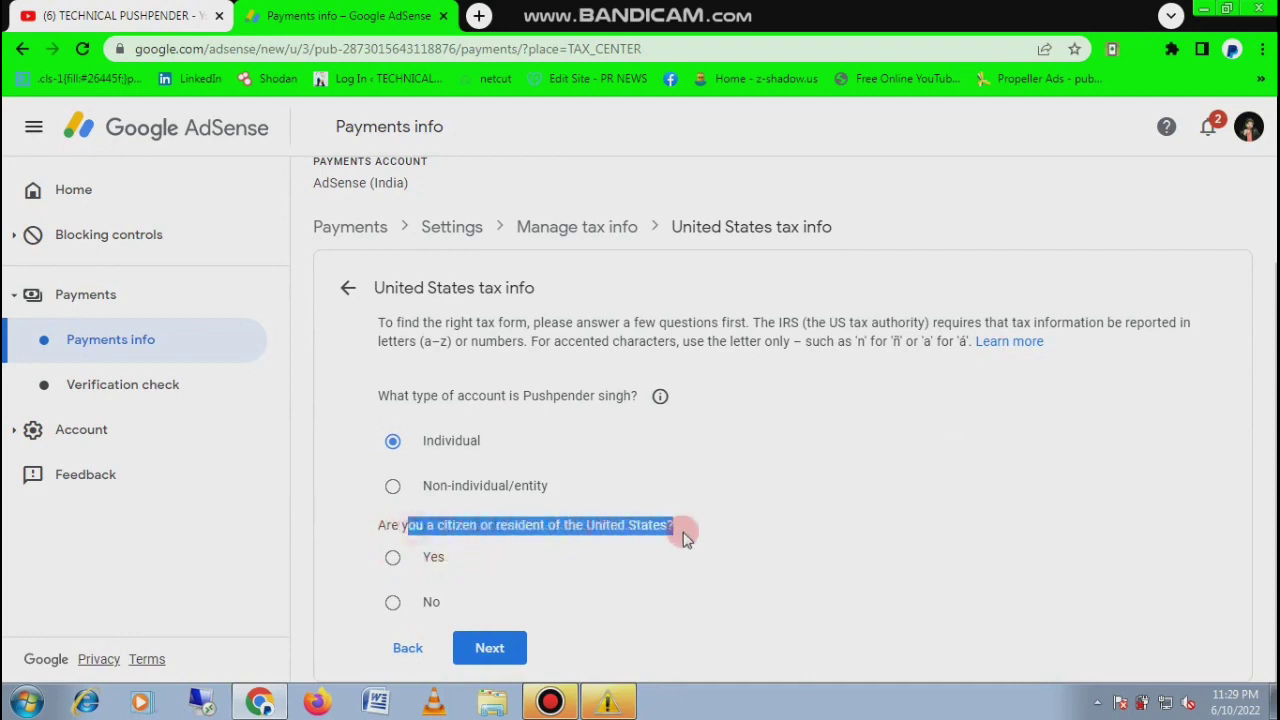
click(392, 603)
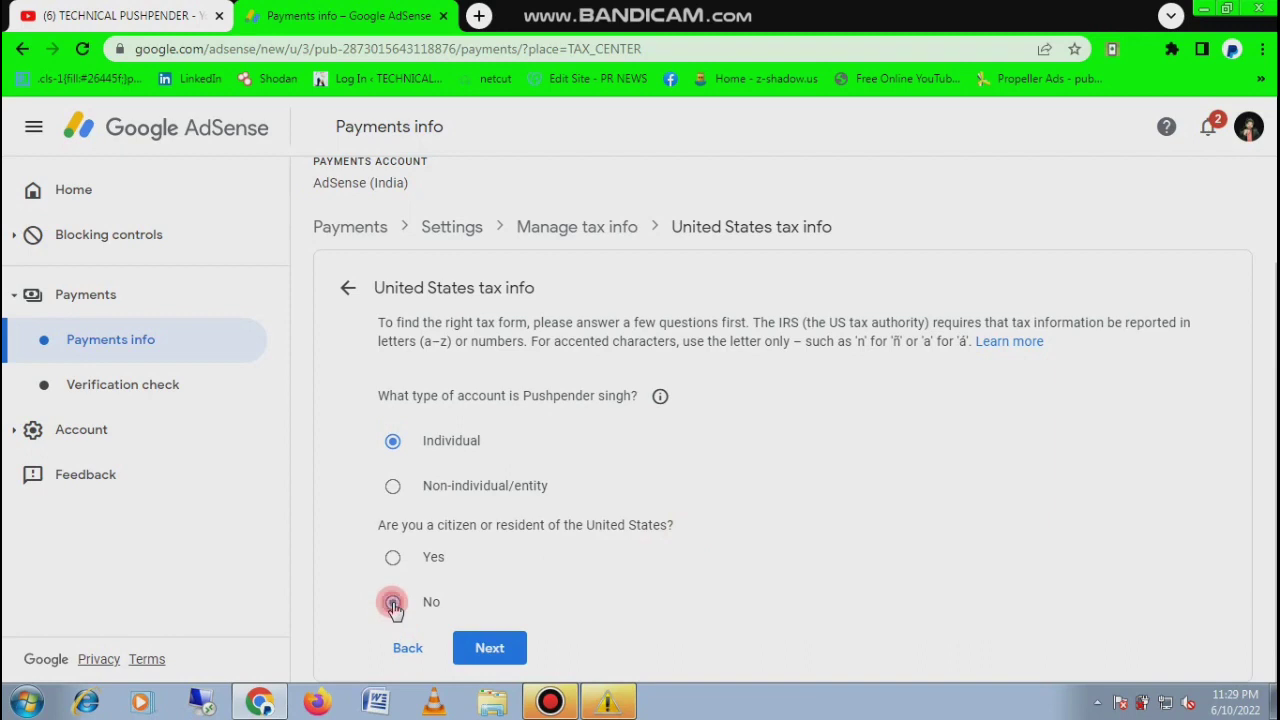
click(490, 648)
scroll(1277, 350, down, 1)
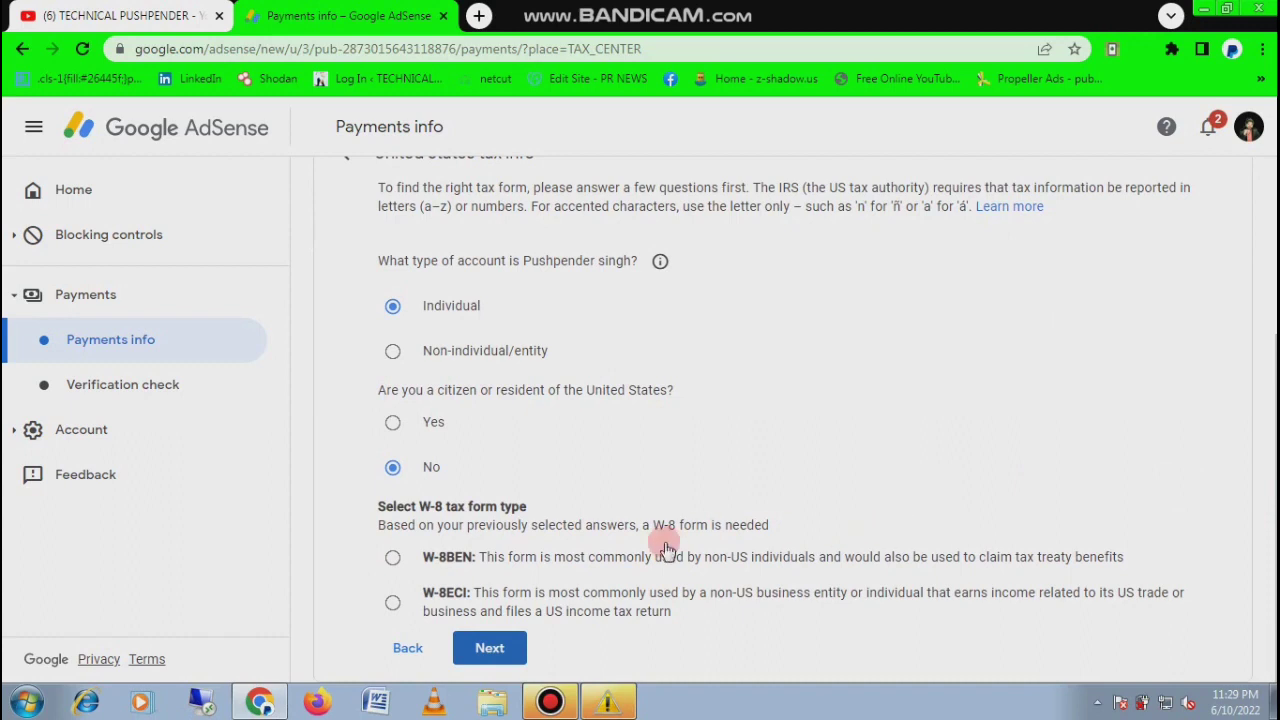
Outline the W-8BEN and W-8ECI options with red on-screen rectangles, and clear the annotations
key(ctrl+shift+d)
mouse_move(378, 545)
mouse_down()
mouse_move(400, 567)
mouse_move(1139, 575)
mouse_up()
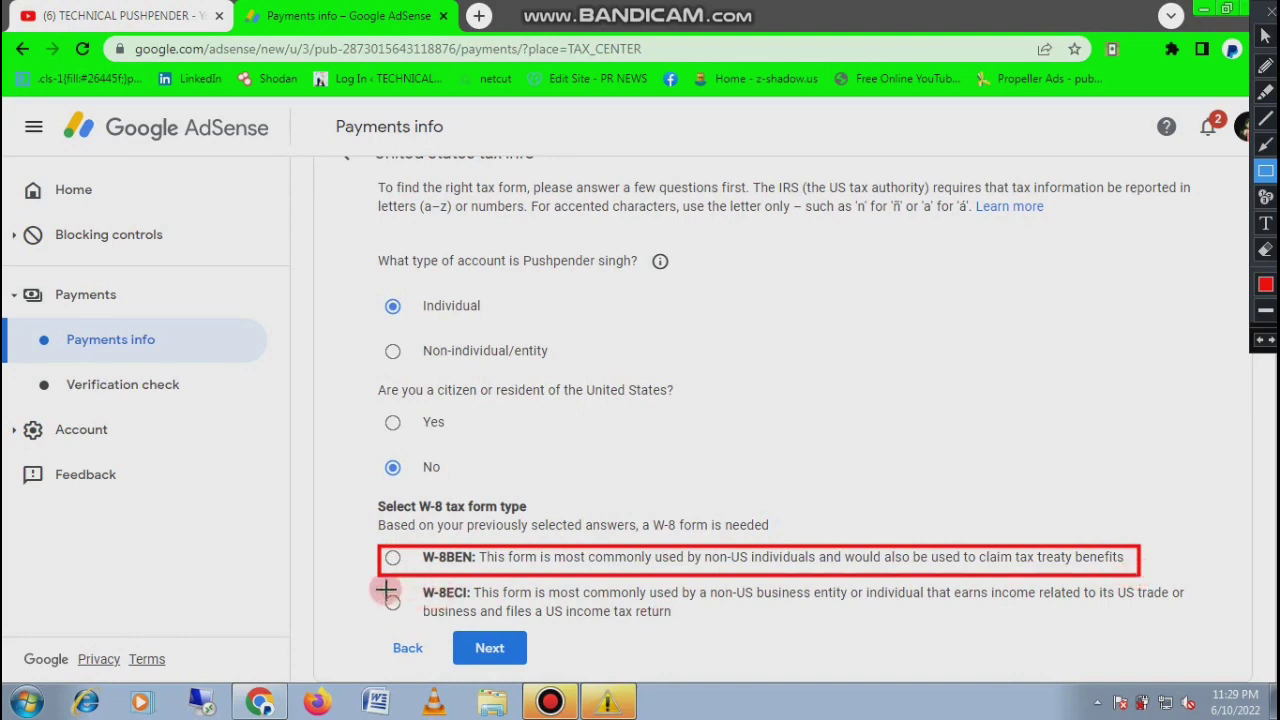
mouse_move(379, 583)
mouse_down()
mouse_move(725, 638)
mouse_move(1193, 624)
mouse_up()
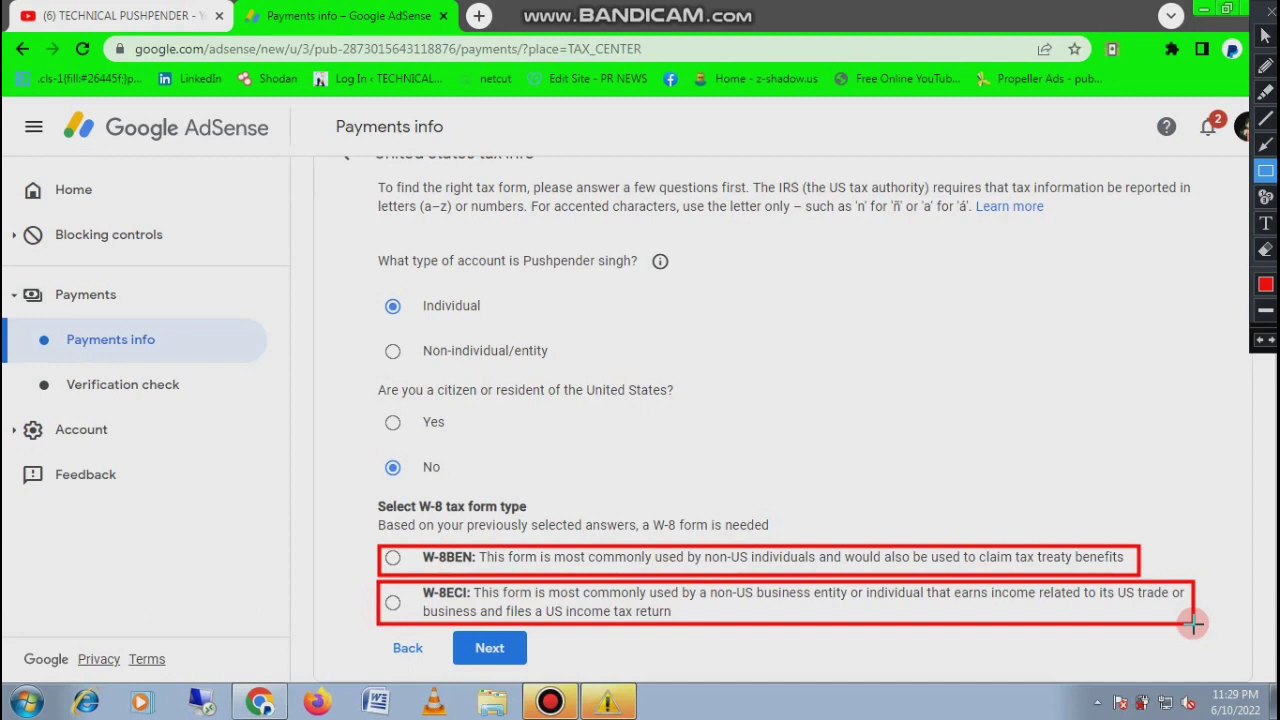
key(Escape)
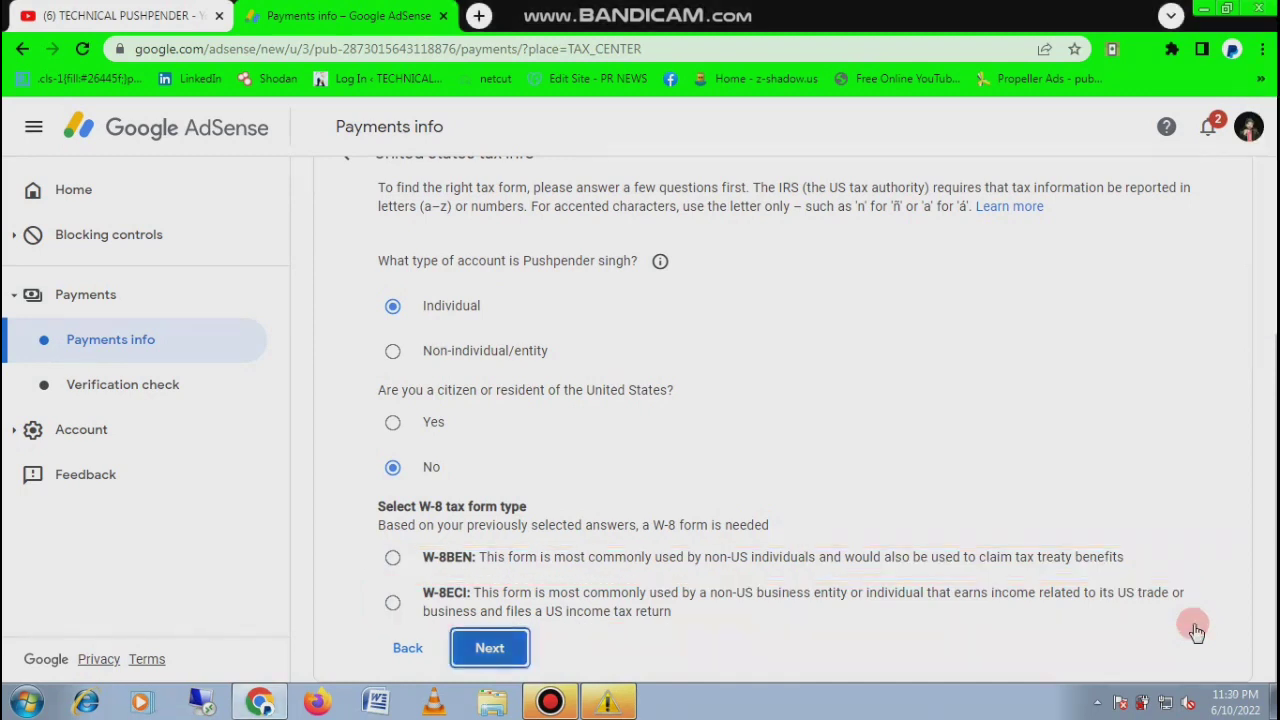
Choose W-8BEN as the tax form type, start the form and dismiss the CCleaner alert
click(393, 558)
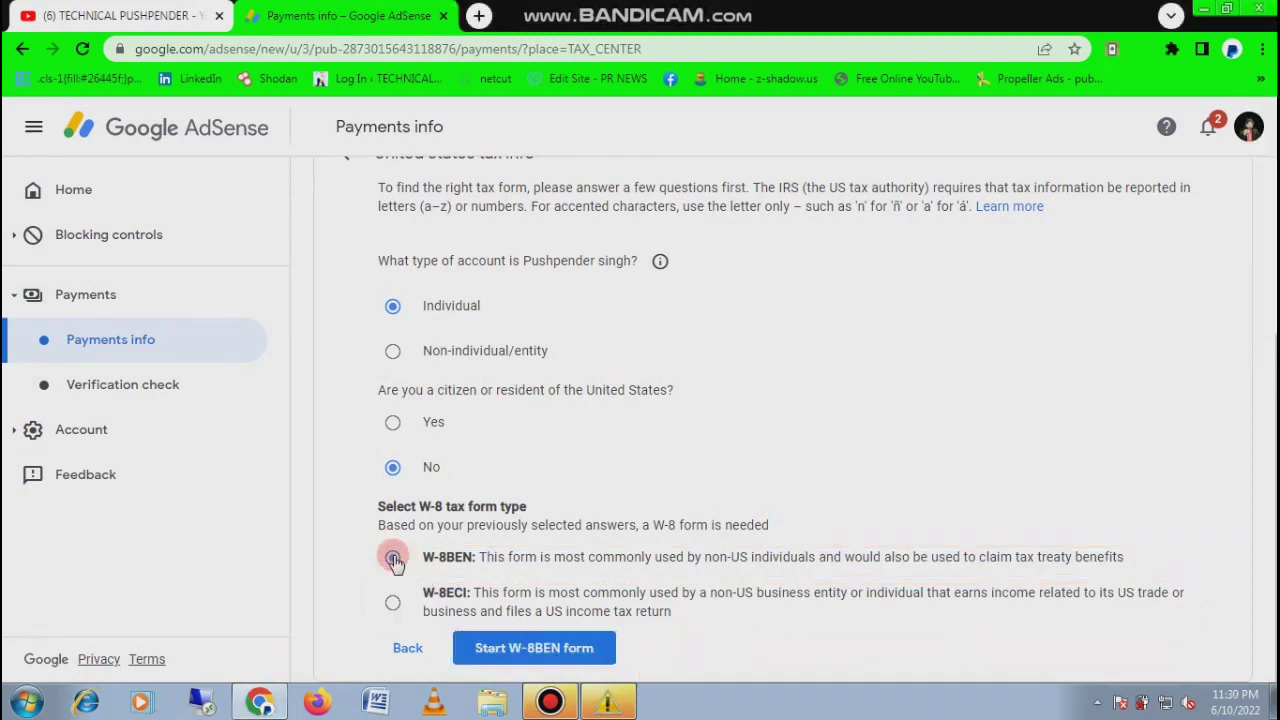
click(545, 650)
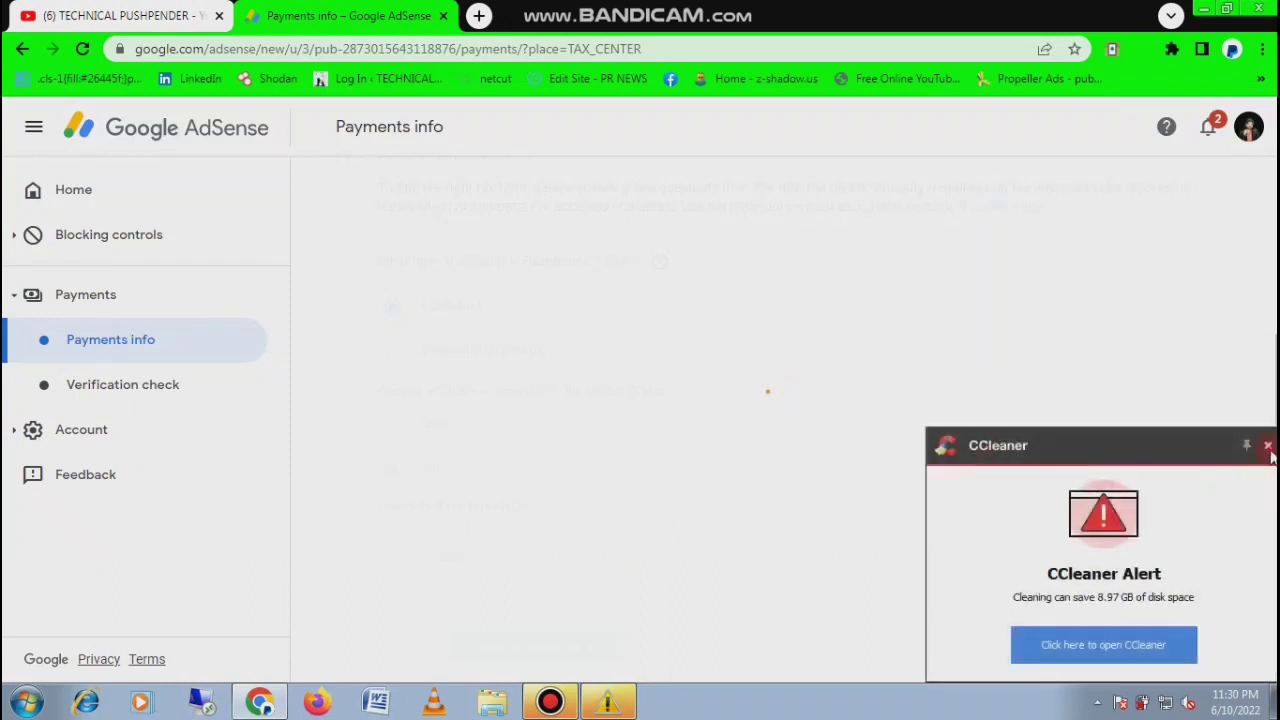
click(1267, 446)
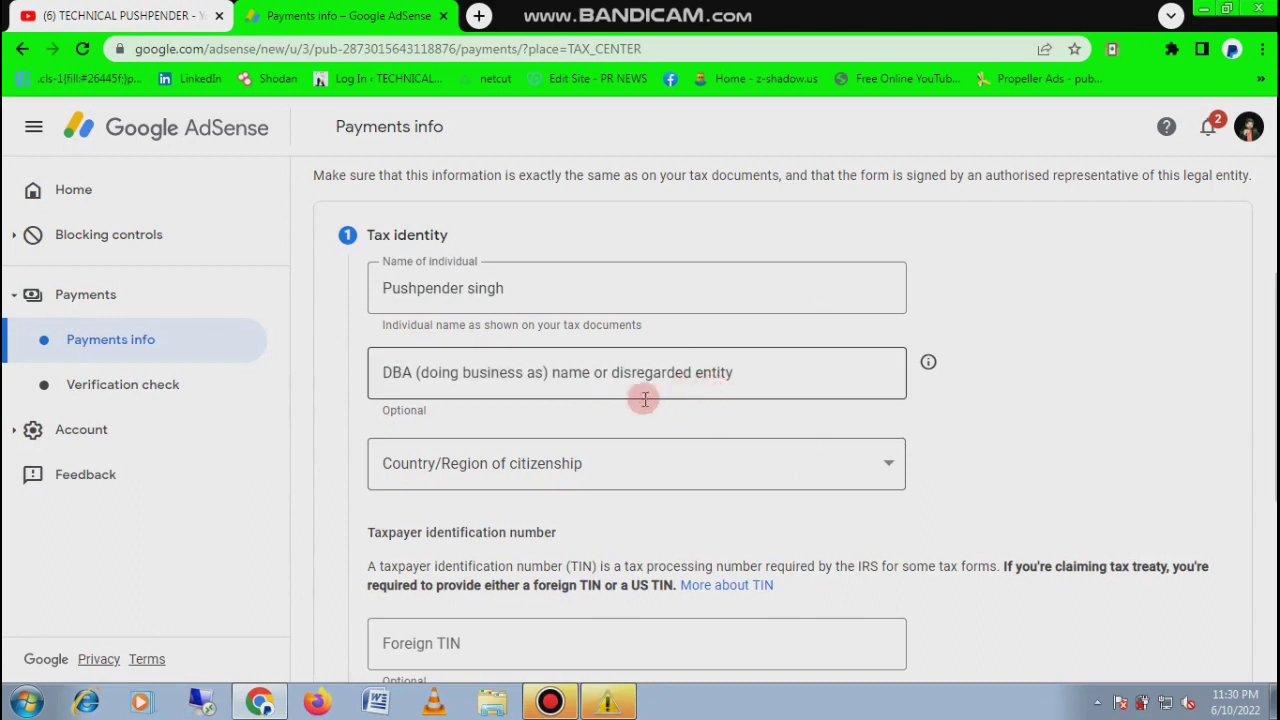
Outline the DBA name and Country/Region of citizenship fields with red on-screen rectangles, and clear the annotations
key(ctrl+alt+d)
mouse_move(362, 343)
mouse_down()
mouse_move(860, 461)
mouse_move(972, 413)
mouse_up()
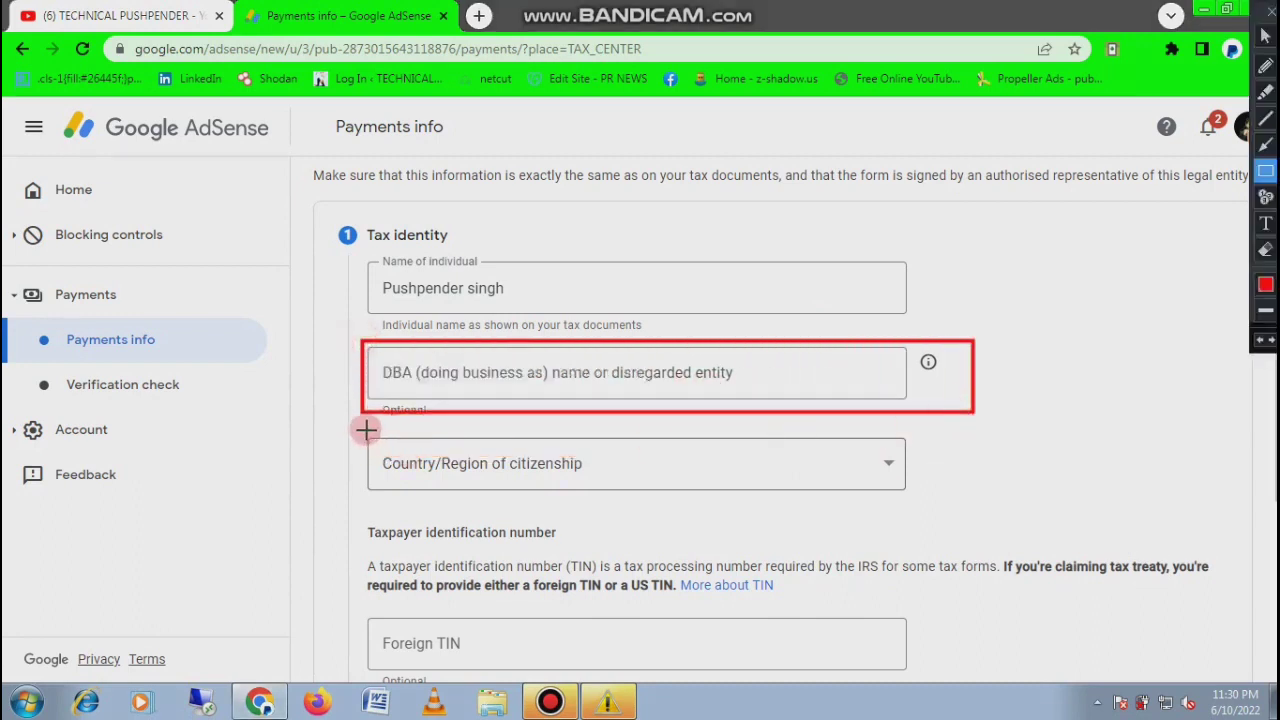
mouse_move(366, 429)
mouse_down()
mouse_move(486, 505)
mouse_move(929, 507)
mouse_up()
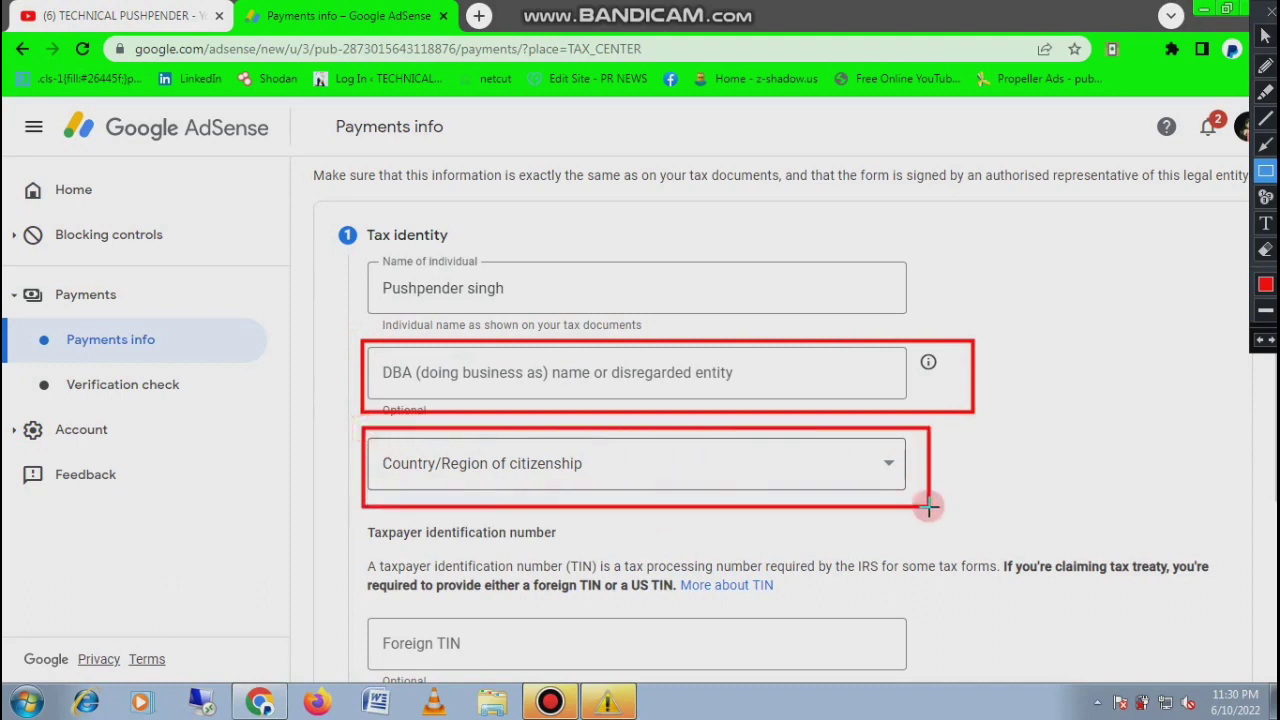
key(ctrl+alt+d)
Set the country/region of citizenship to India in the Tax identity section
click(843, 465)
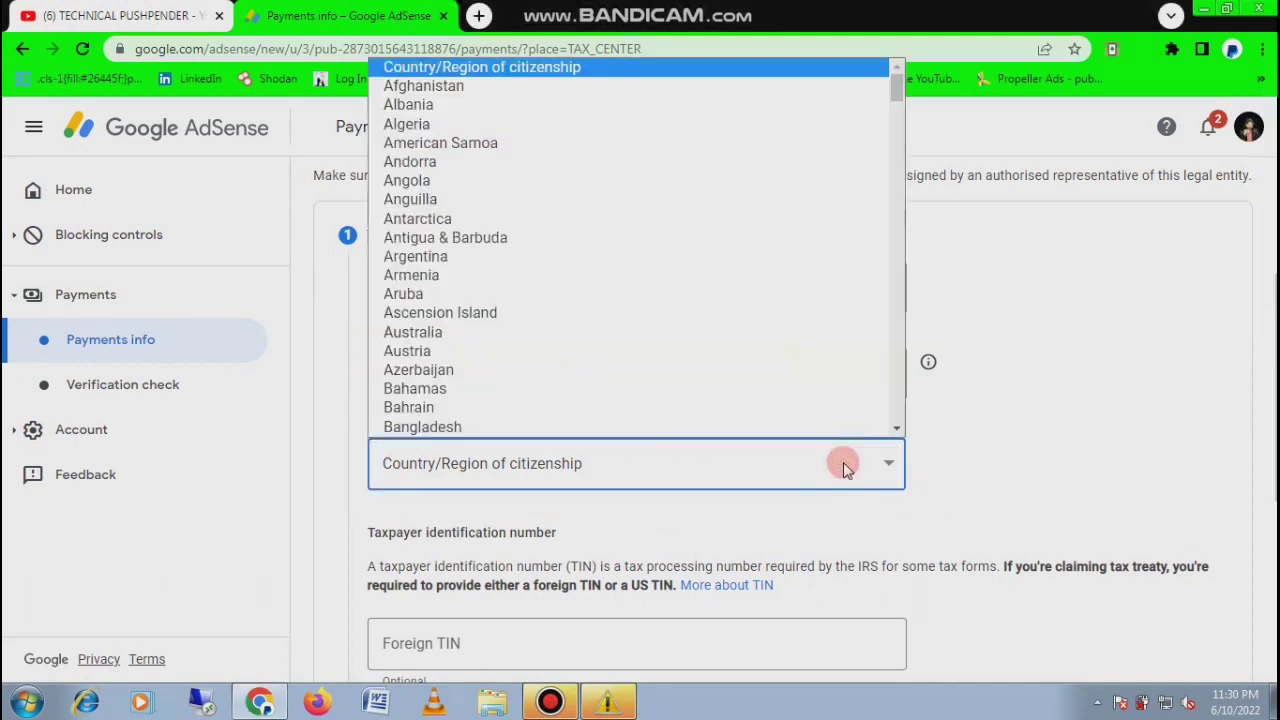
text(in)
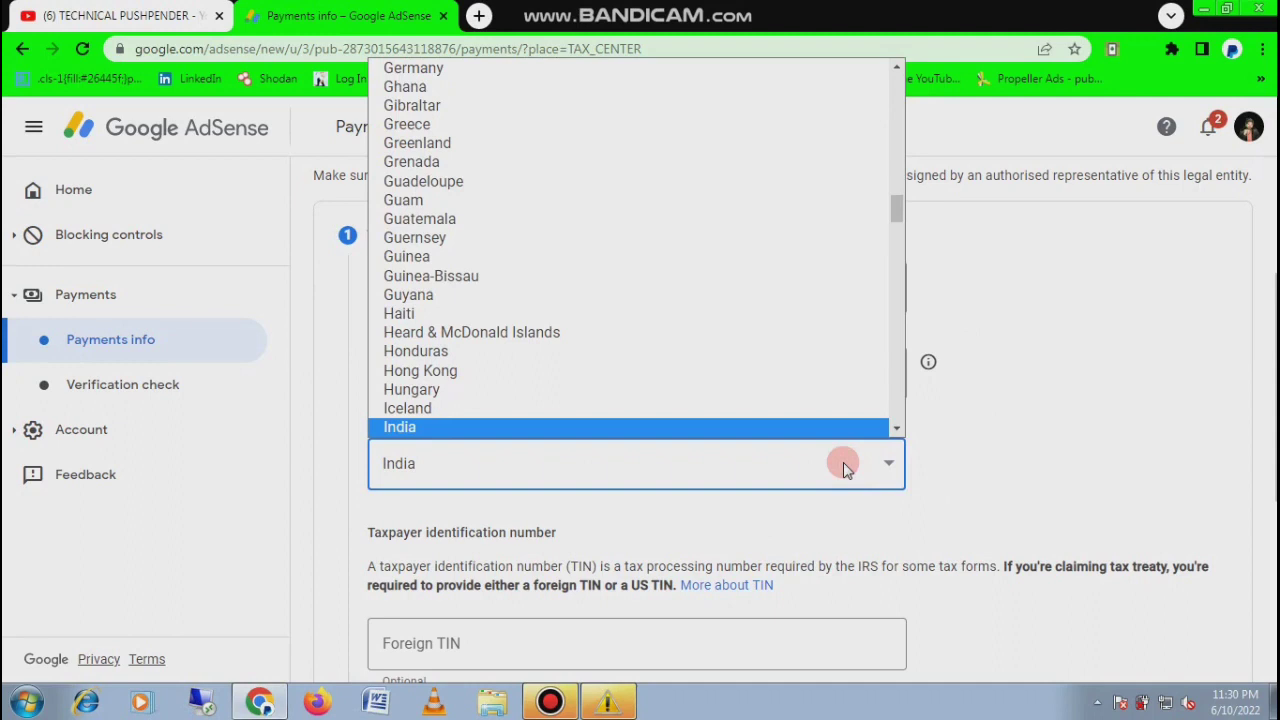
key(Return)
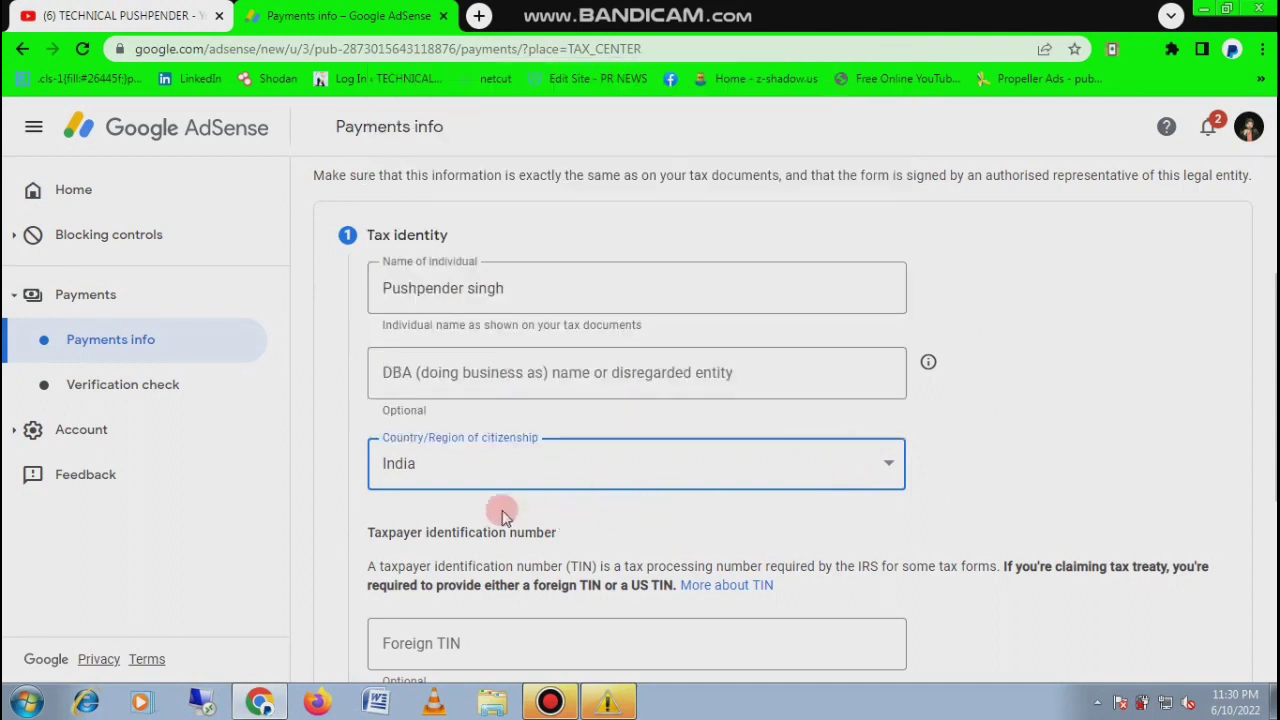
Outline the Foreign TIN field with a red on-screen rectangle, and clear the annotation
scroll(774, 421, down, 3)
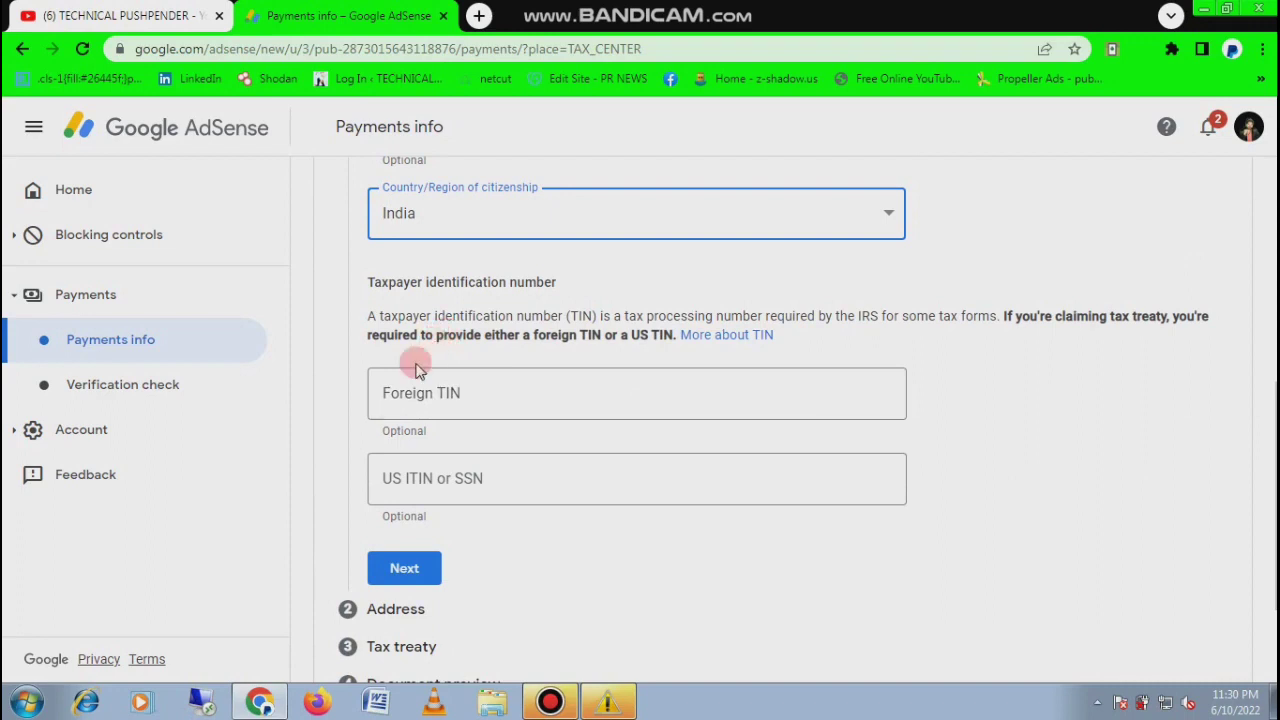
key(ctrl+alt+d)
mouse_move(356, 363)
mouse_down()
mouse_move(628, 426)
mouse_move(938, 432)
mouse_up()
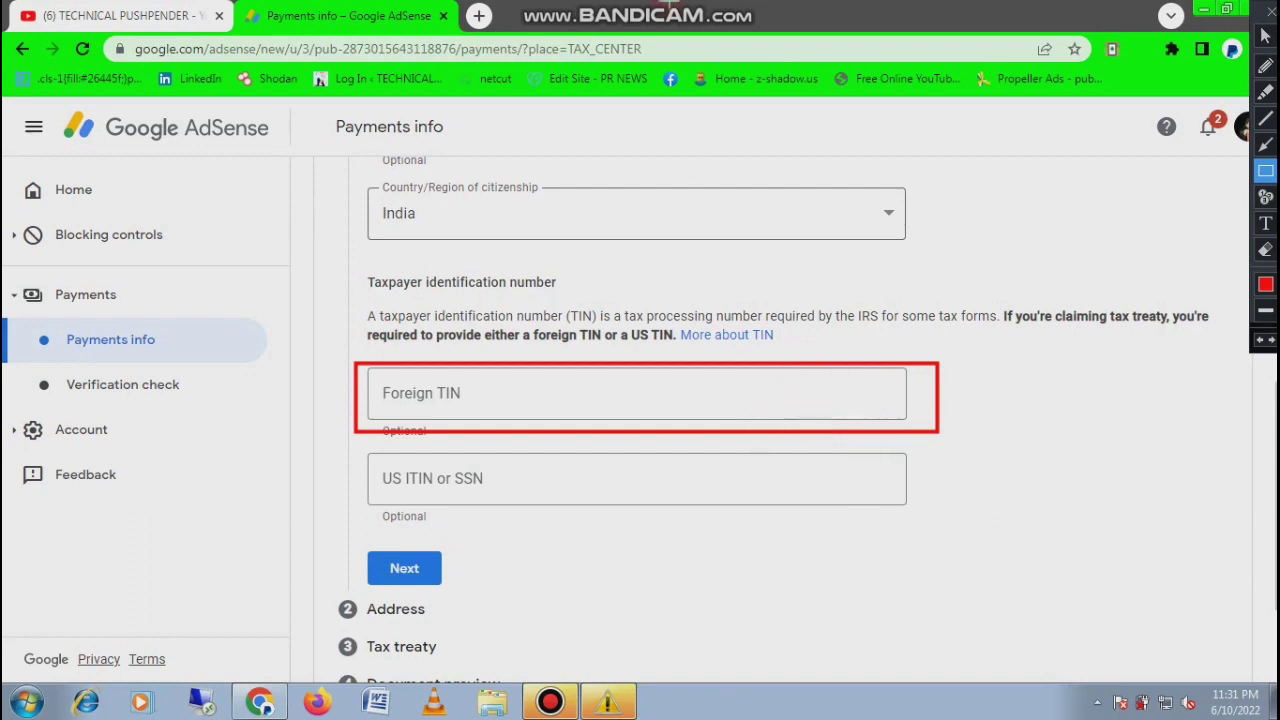
click(740, 122)
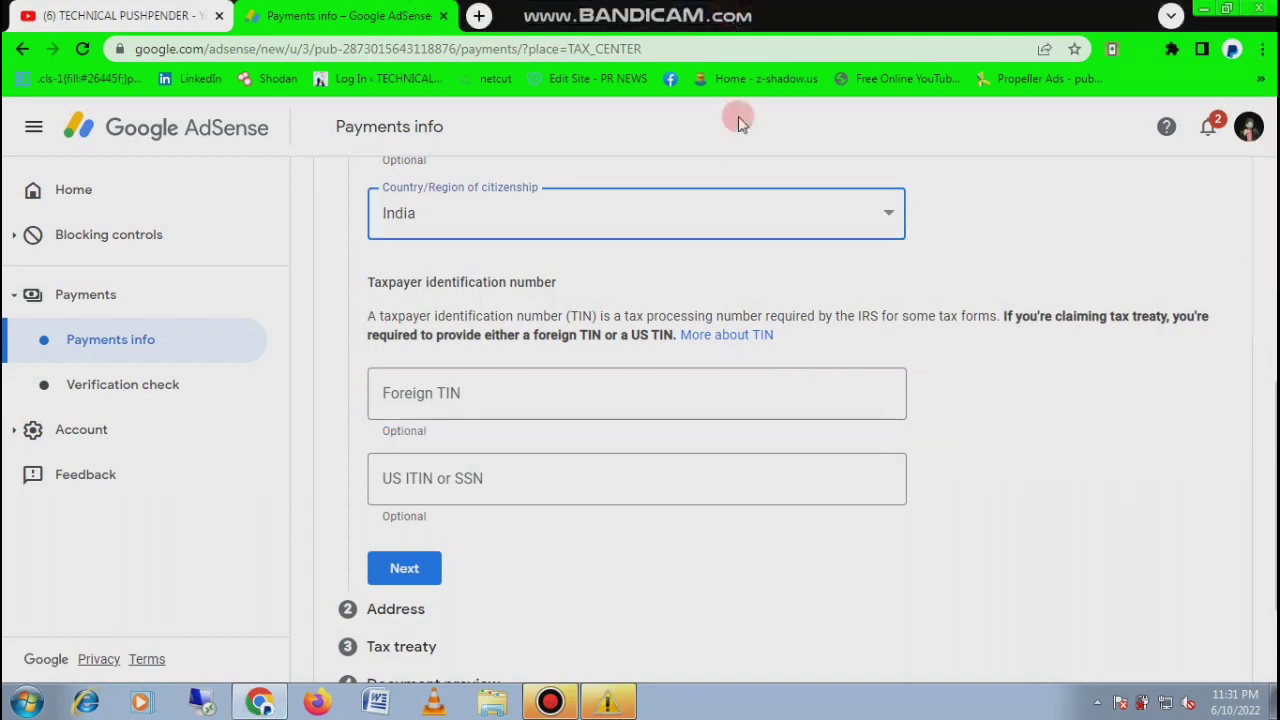
Paste the taxpayer identification number as the Foreign TIN and continue to the Address section
click(637, 393)
key(ctrl+v)
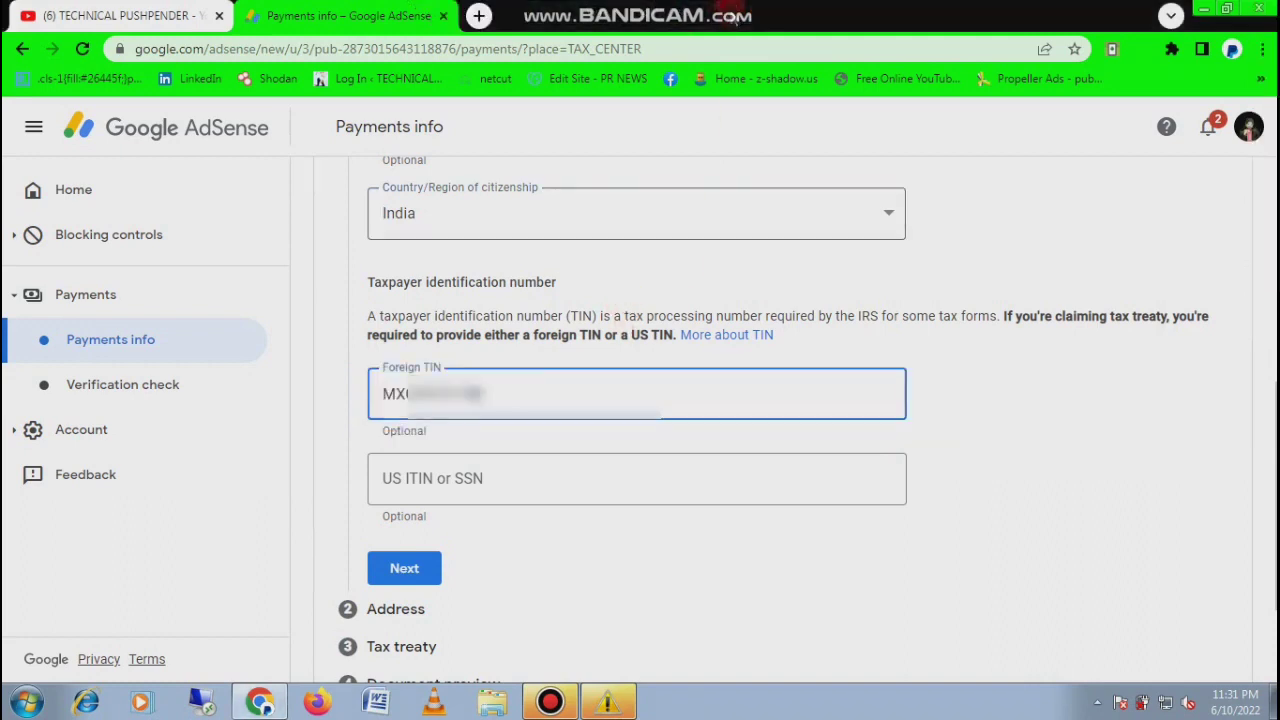
click(423, 578)
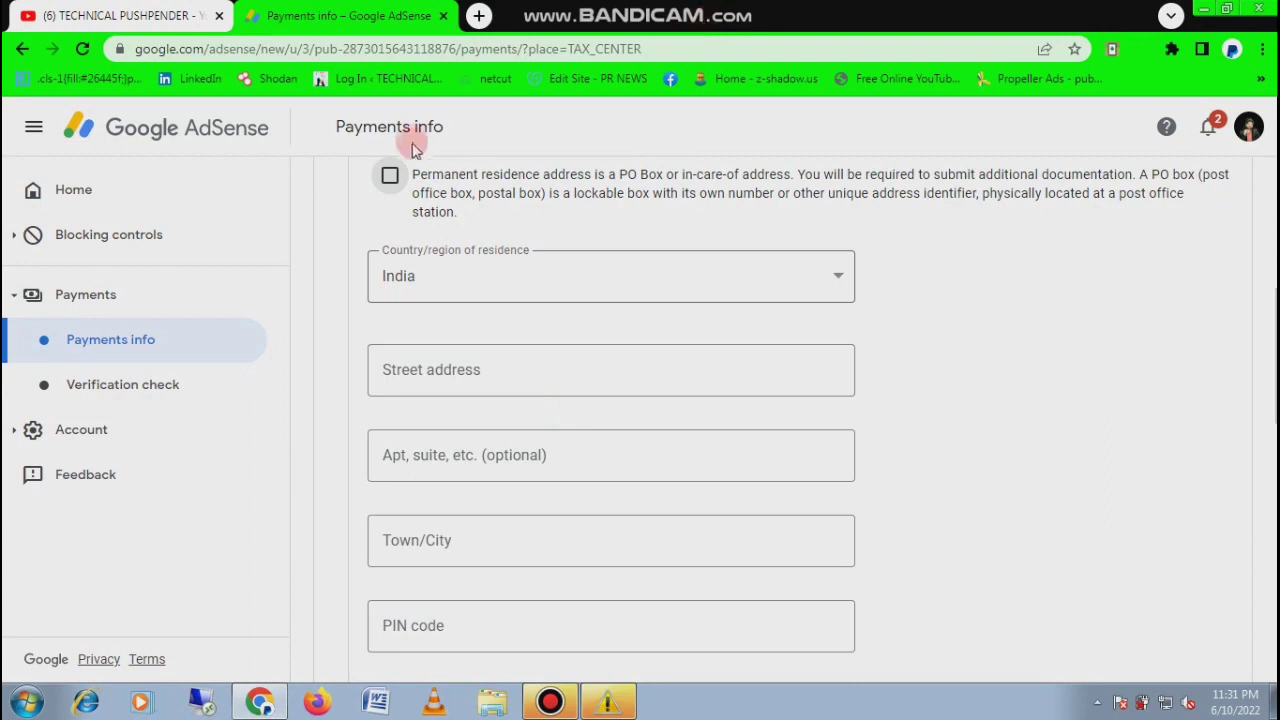
Fill in the permanent residence address, including street, apartment, town/city, PIN code and state, and go on to the mailing address
click(393, 176)
scroll(983, 281, up, 2)
scroll(798, 412, down, 2)
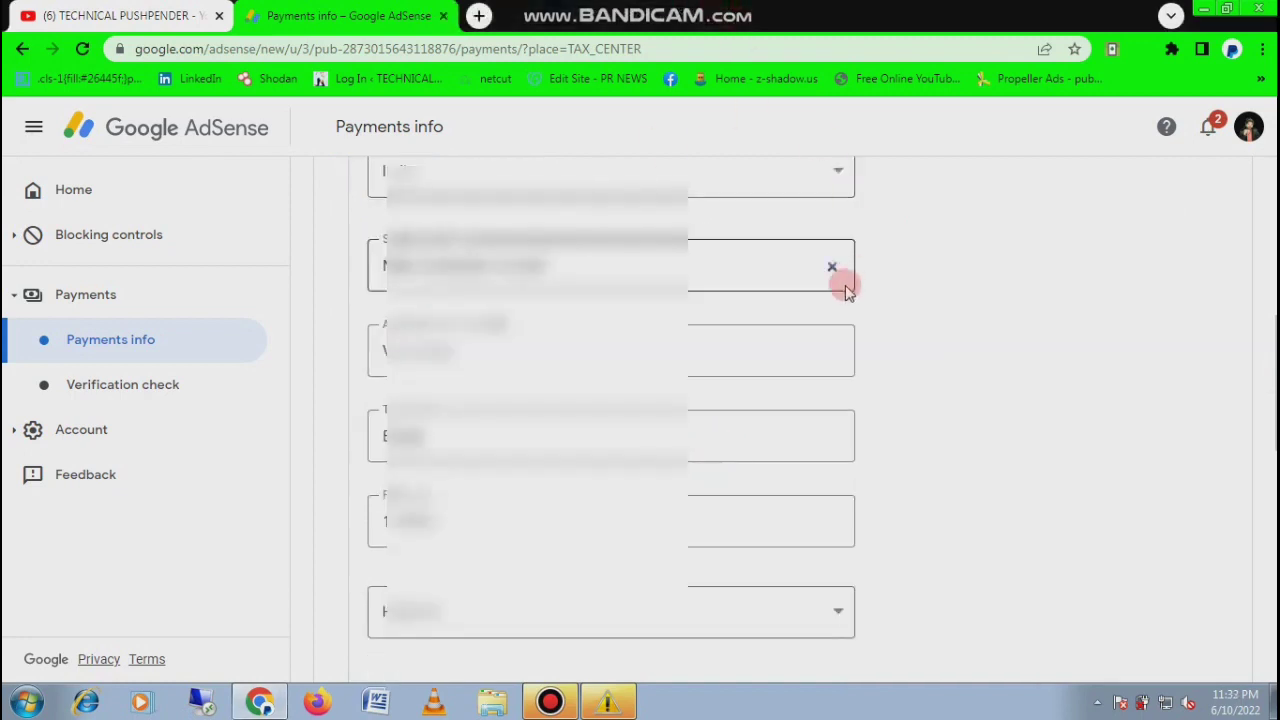
key(Tab)
key(Tab)
key(Tab)
key(Tab)
key(Tab)
key(Tab)
key(Tab)
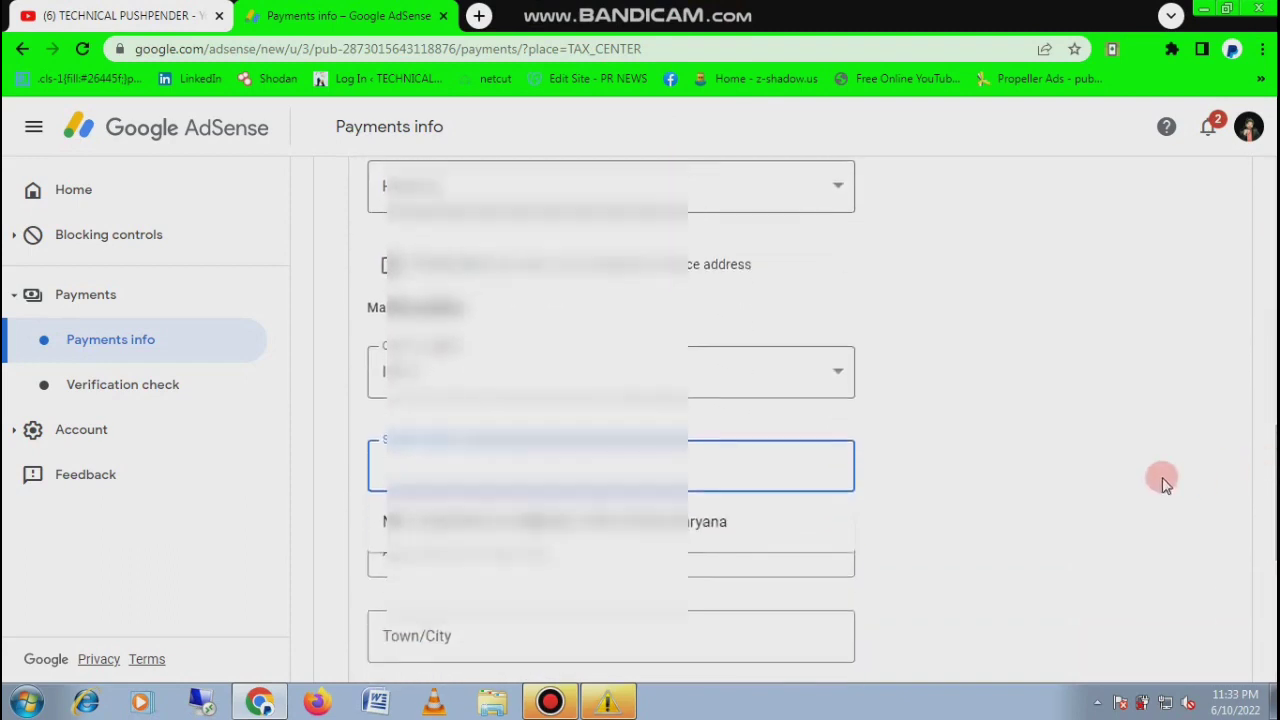
Outline the option stating that the postal address matches the permanent residence address with a red on-screen rectangle, and clear the annotation
key(ctrl+shift+d)
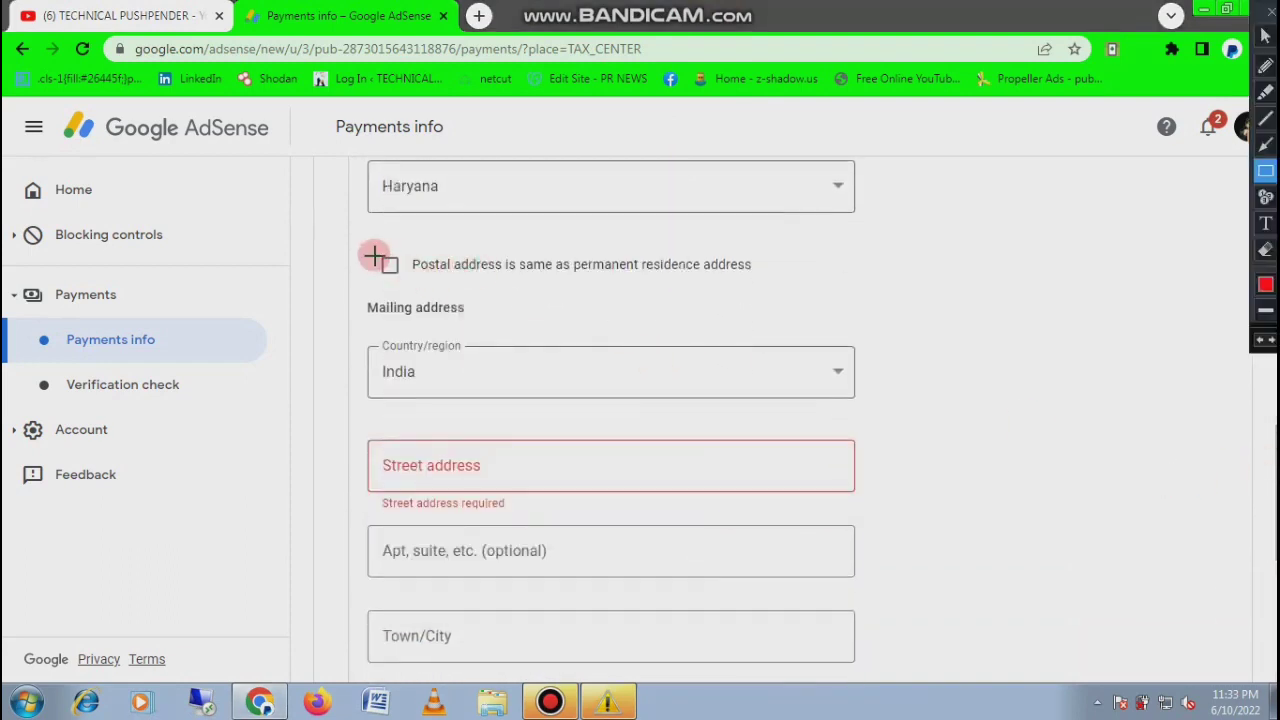
mouse_move(368, 244)
mouse_down()
mouse_move(390, 265)
mouse_move(683, 297)
mouse_move(759, 285)
mouse_up()
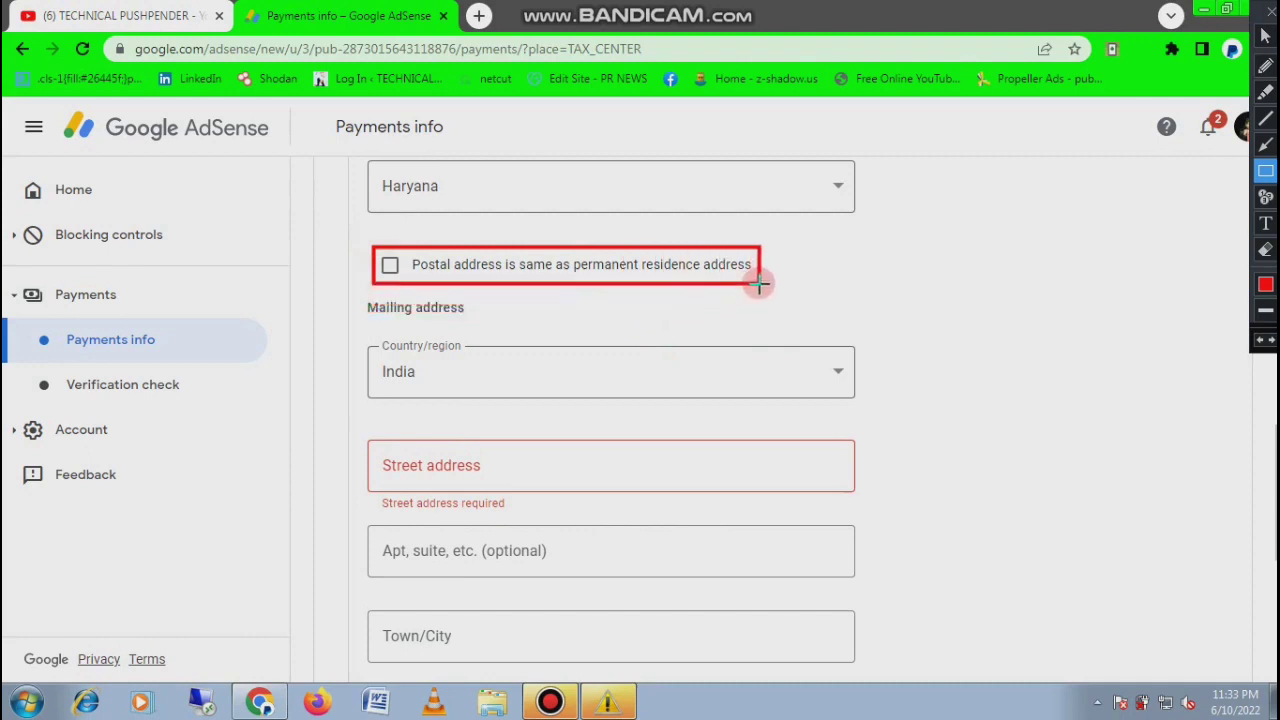
key(ctrl+shift+d)
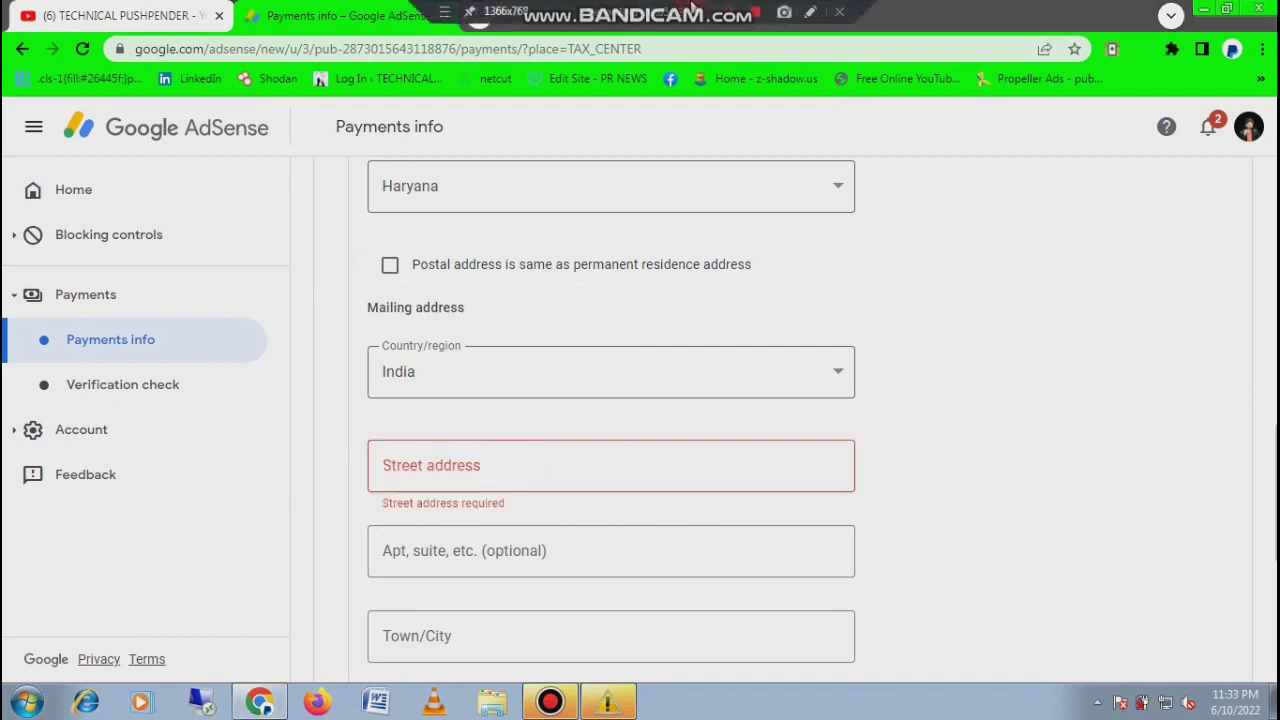
Mark the postal address as the same as the permanent residence address and continue to the Tax treaty section
scroll(389, 372, up, 1)
click(389, 370)
click(470, 443)
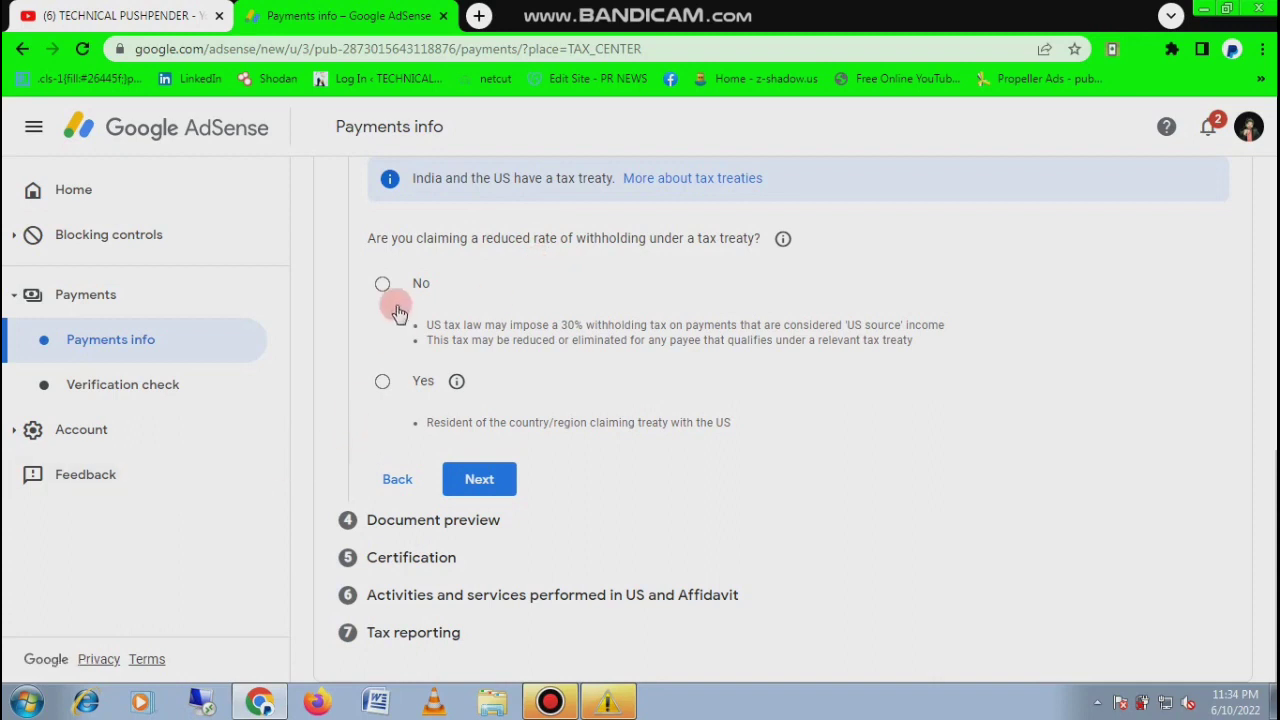
Claim a reduced withholding rate under a tax treaty by answering Yes, confirming treaty-country residency and choosing India as the country/region
click(382, 384)
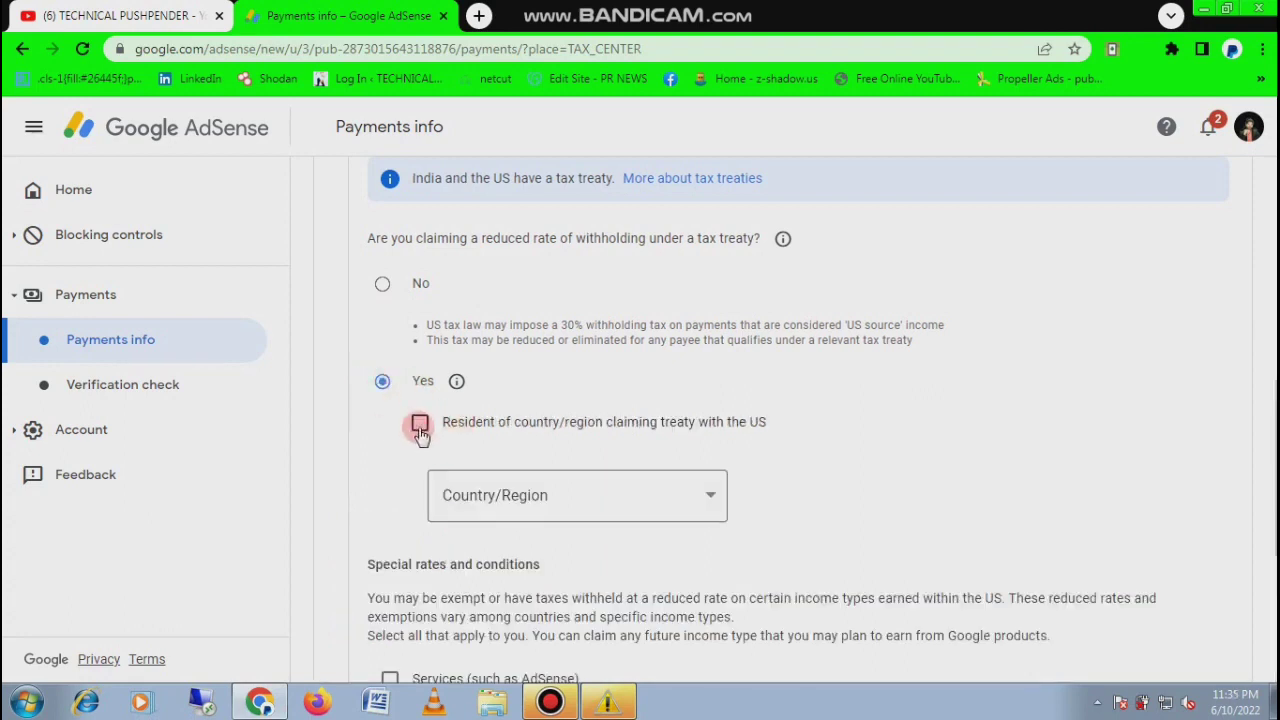
click(420, 425)
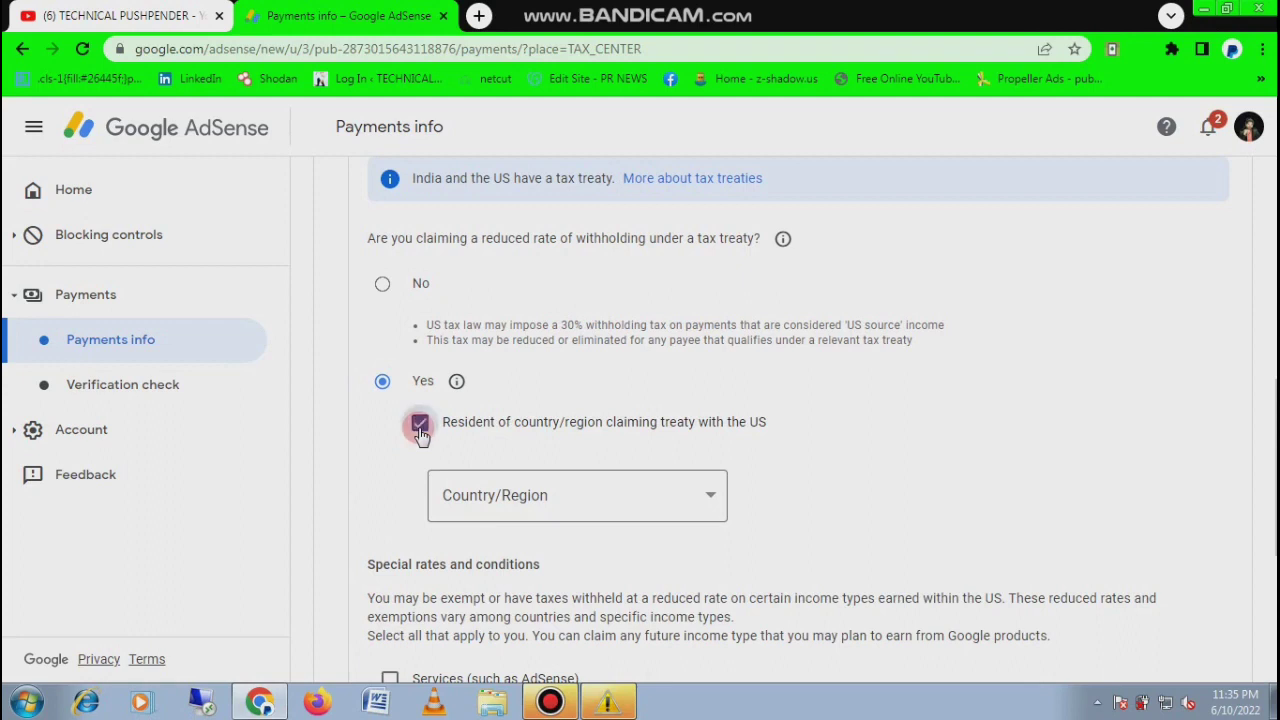
click(550, 500)
text(in)
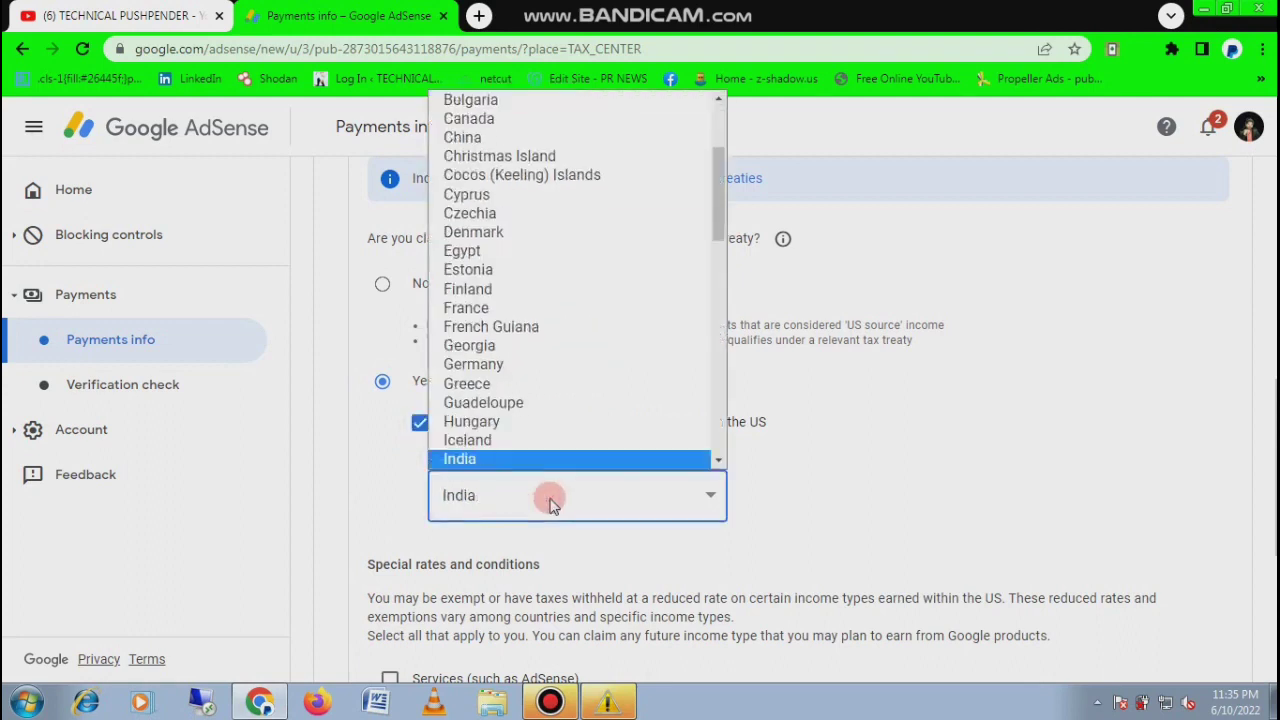
key(Return)
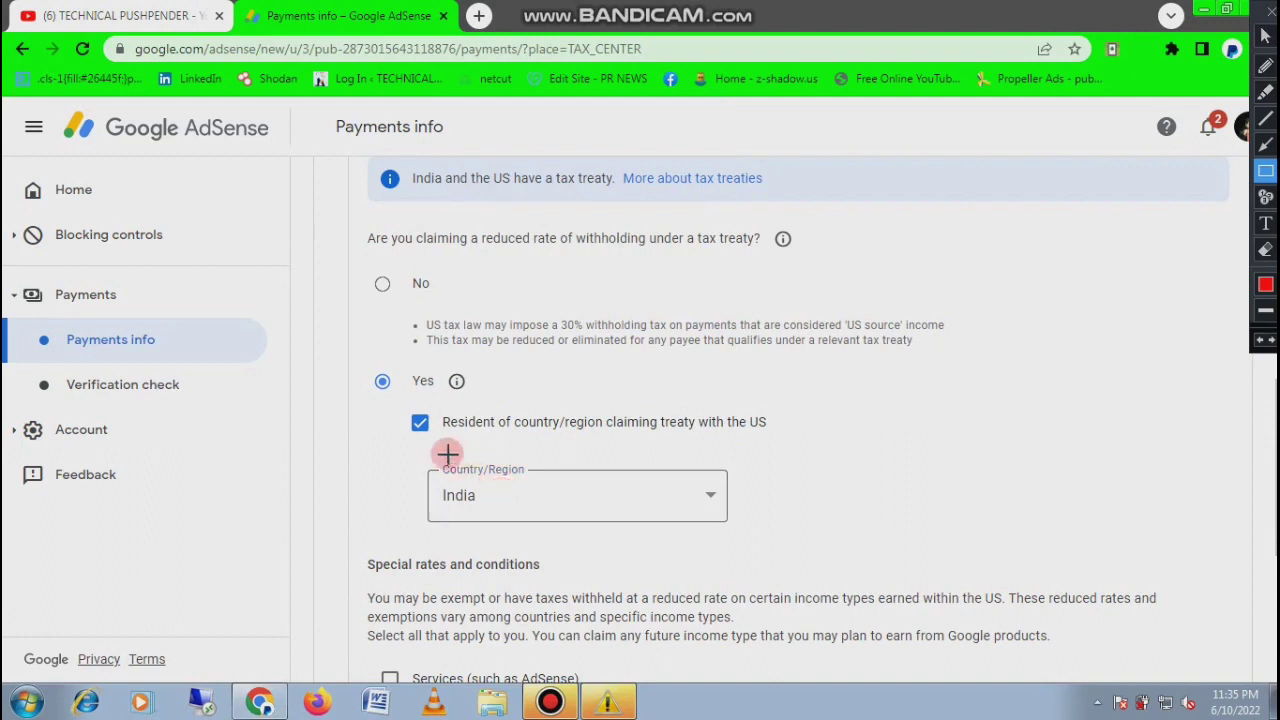
Outline the treaty residency checkbox and its Country/Region field with red on-screen rectangles, and clear the annotations
mouse_move(400, 401)
mouse_down()
mouse_move(586, 440)
mouse_move(794, 442)
mouse_up()
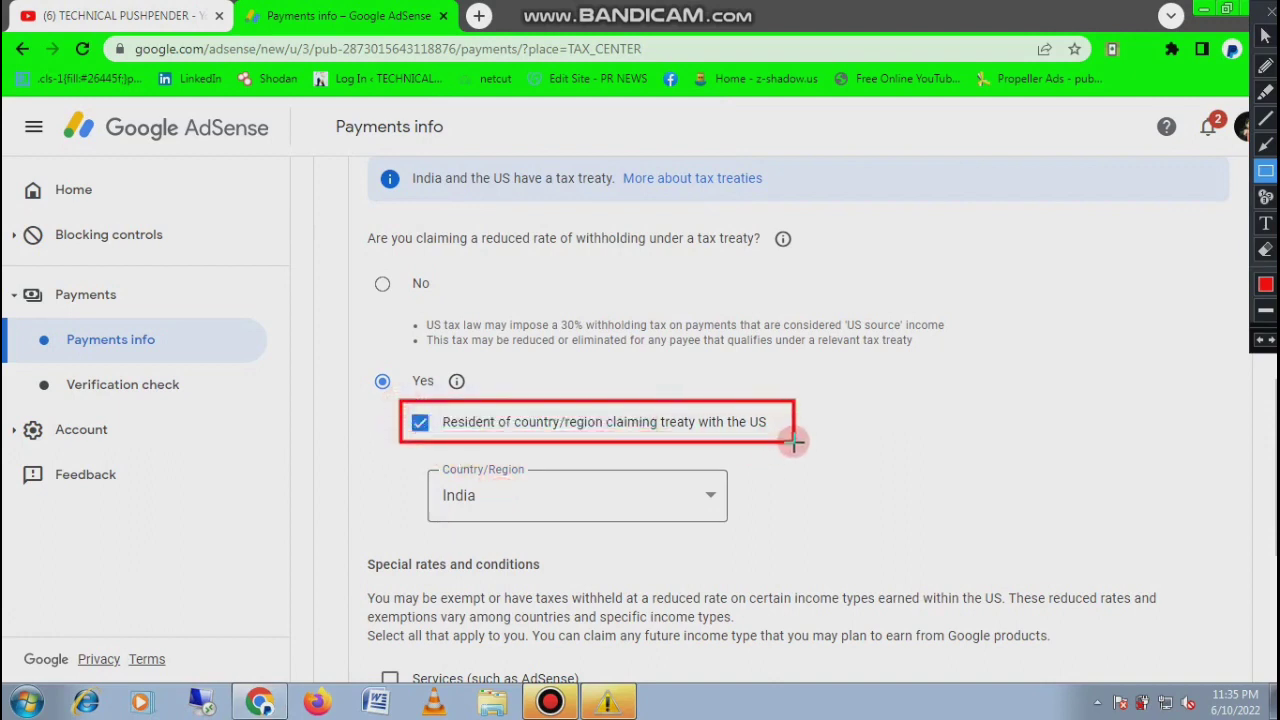
mouse_move(410, 459)
mouse_down()
mouse_move(780, 548)
mouse_move(751, 531)
mouse_up()
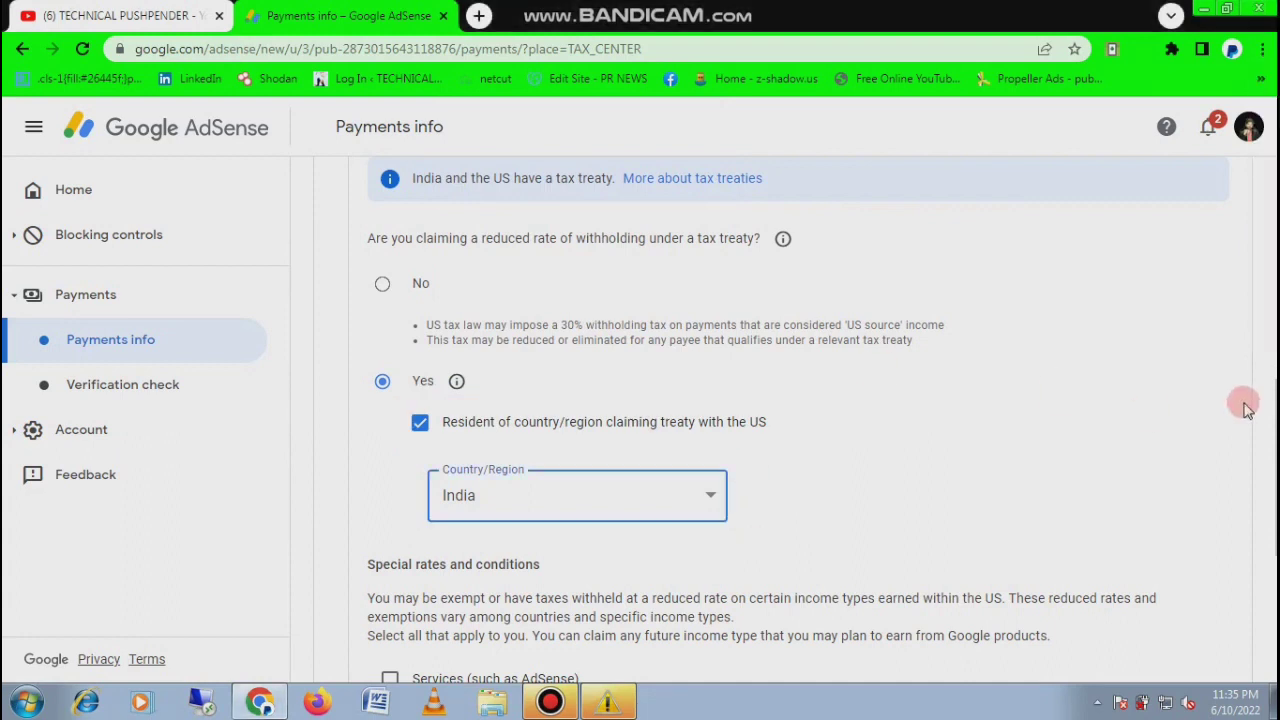
Outline the three income types under Special rates and conditions with one red on-screen rectangle
scroll(1250, 410, down, 2)
scroll(808, 520, down, 1)
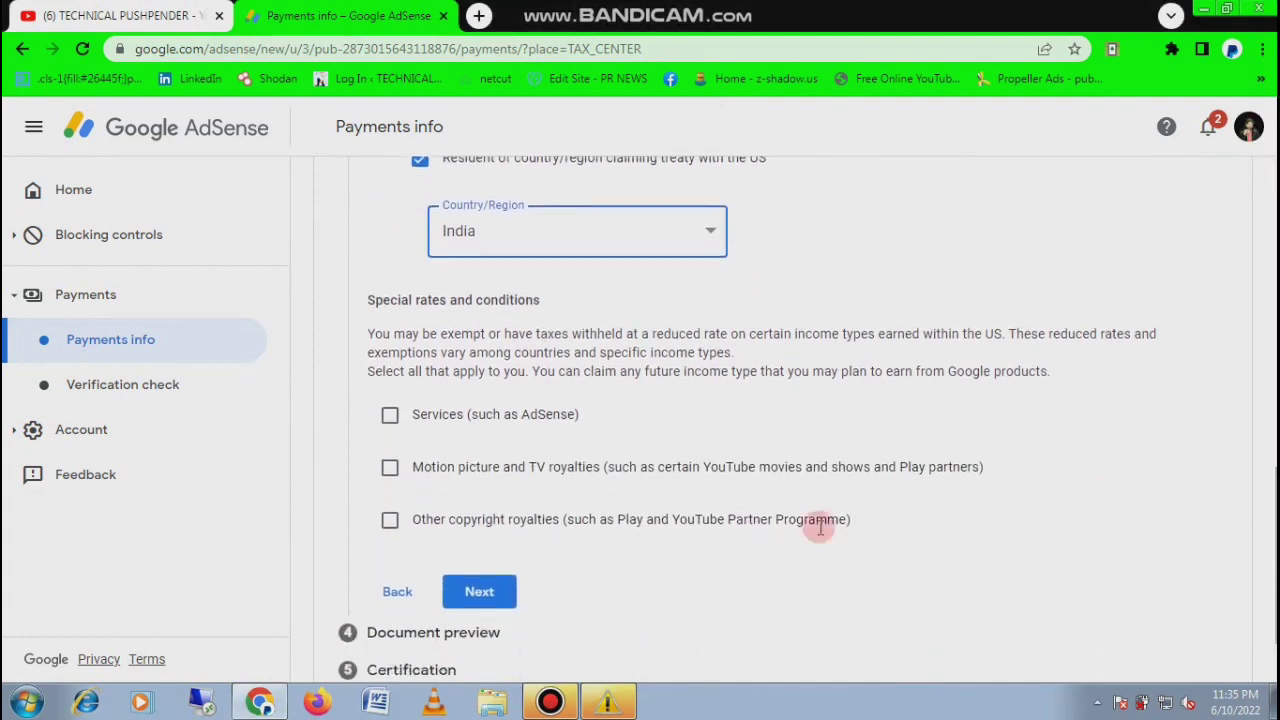
key(ctrl+alt+d)
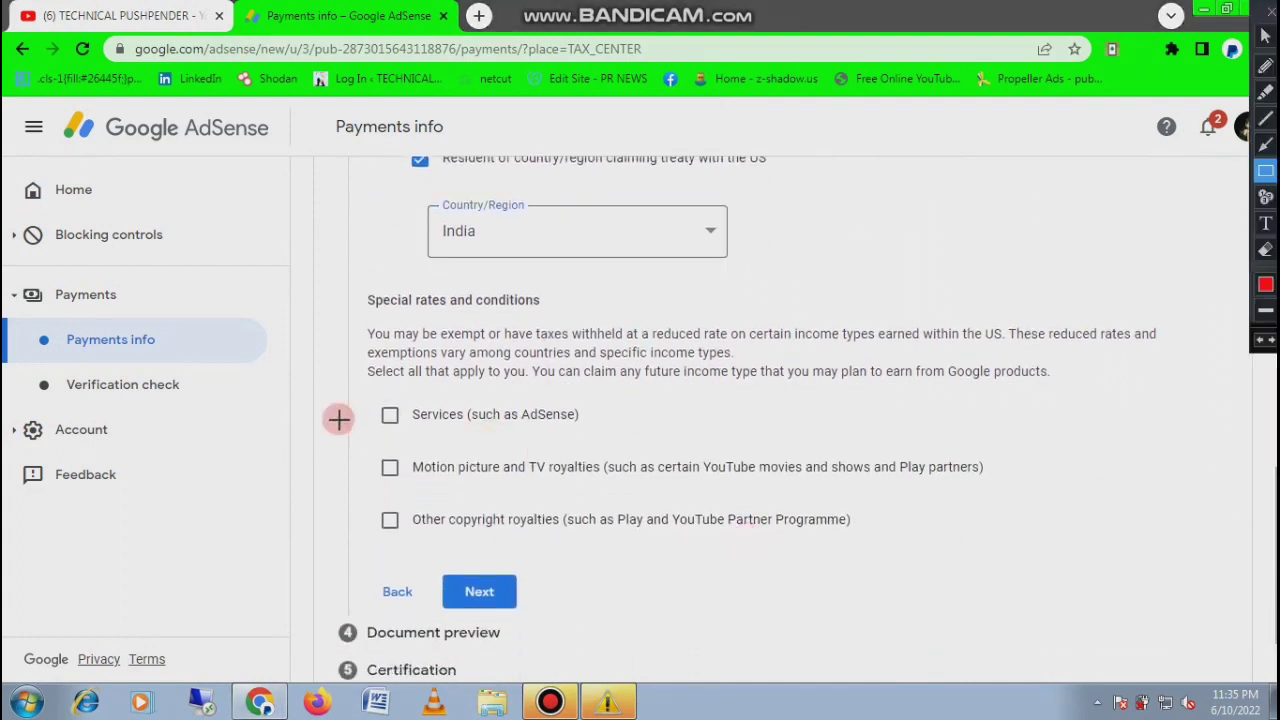
mouse_move(370, 404)
mouse_down()
mouse_move(645, 543)
mouse_move(1012, 548)
mouse_up()
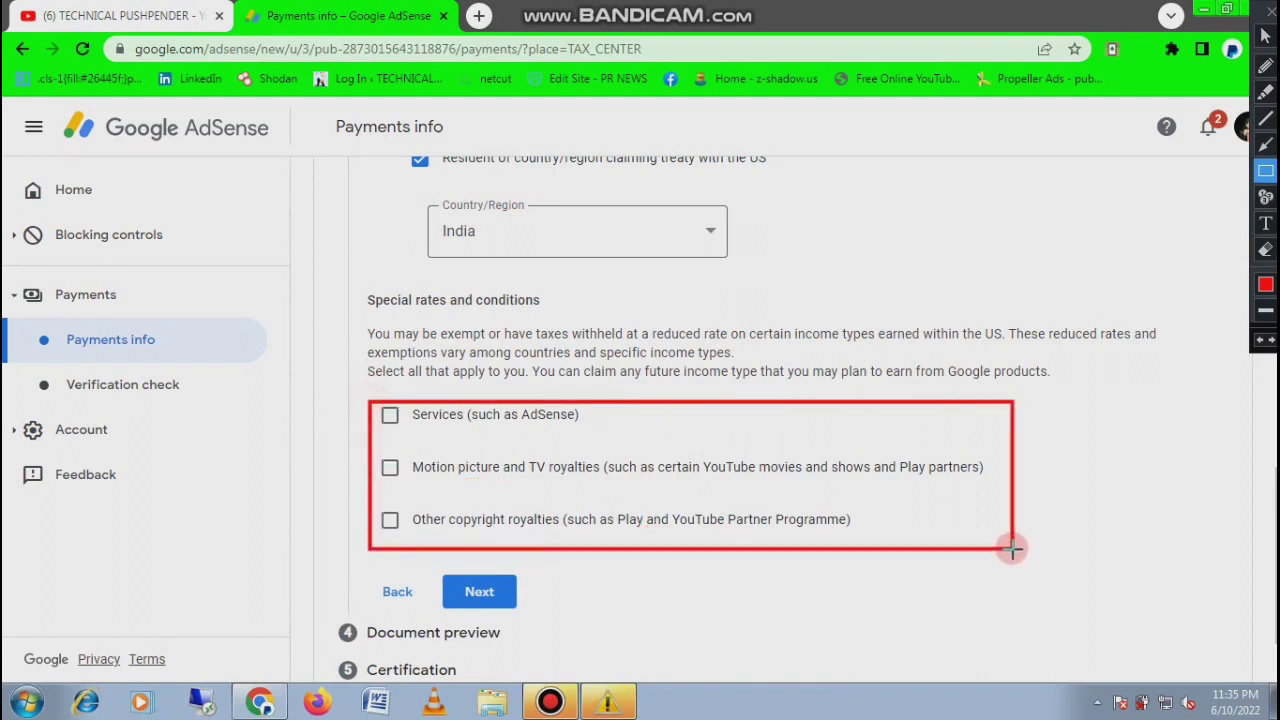
Clear the annotation, then claim the Services income type under Article 7 and paragraph 1 at the 0% (reduced treaty rate)
key(ctrl+alt+d)
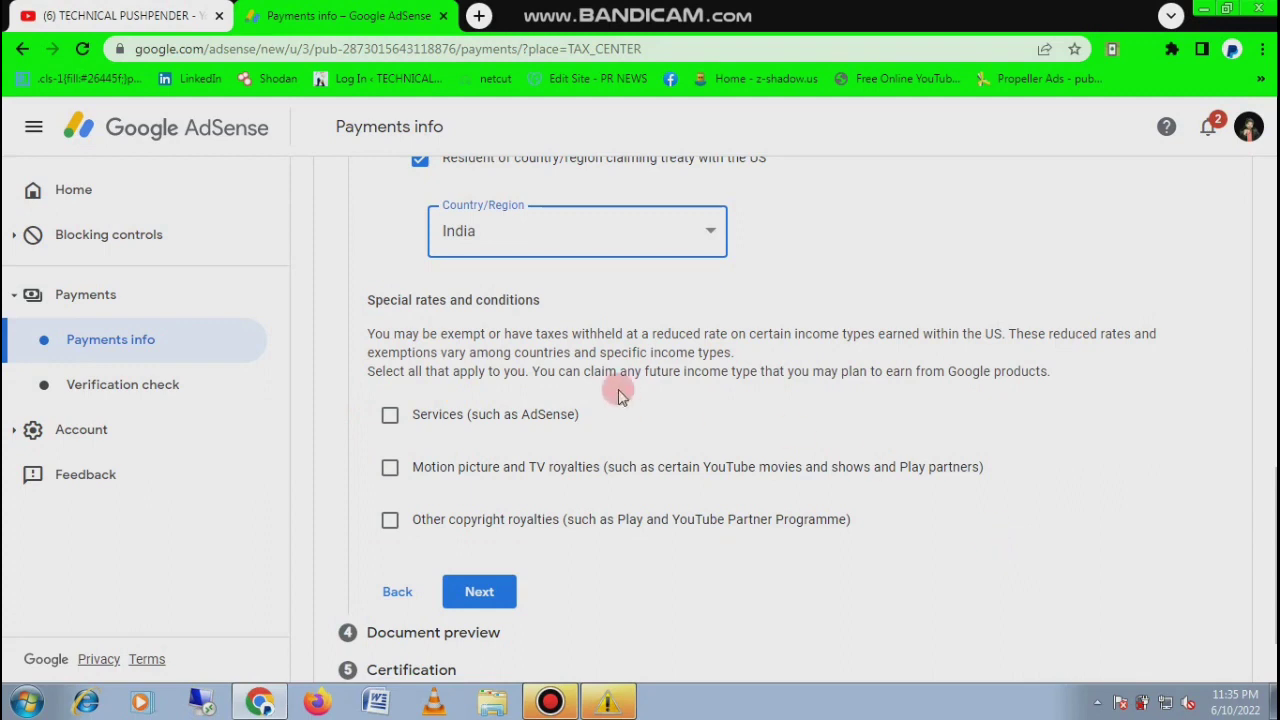
mouse_move(677, 8)
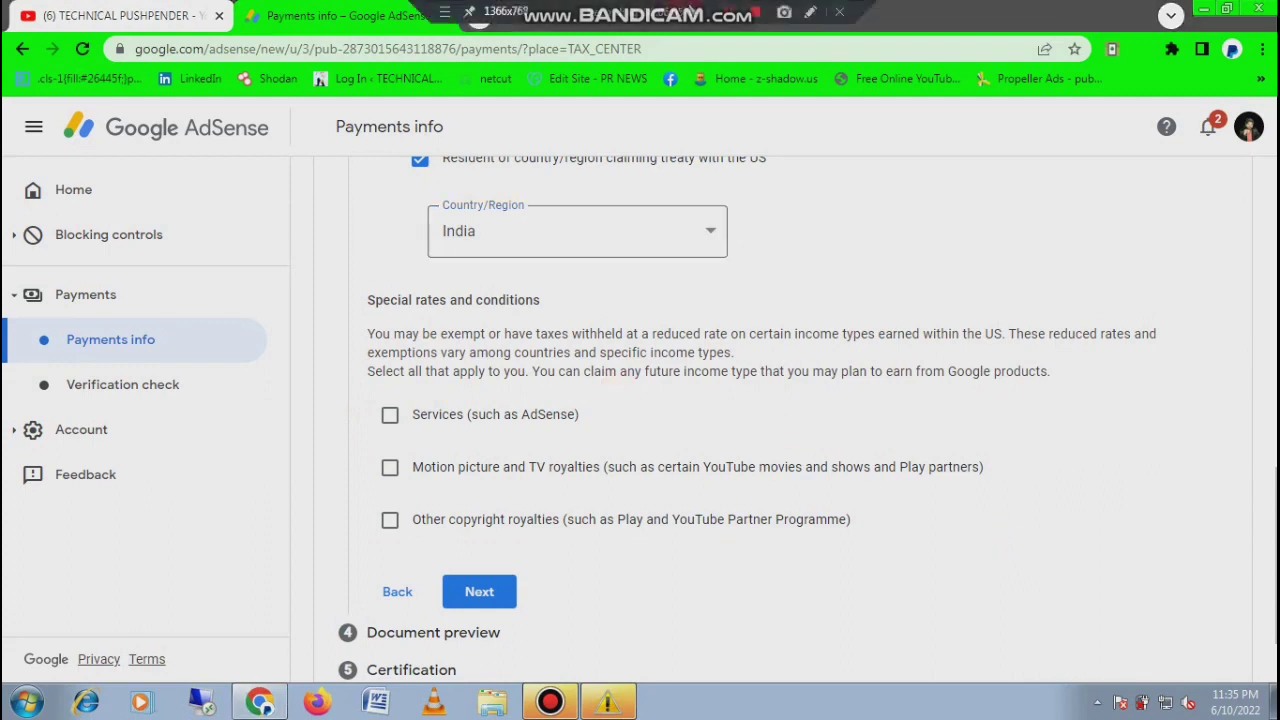
click(390, 414)
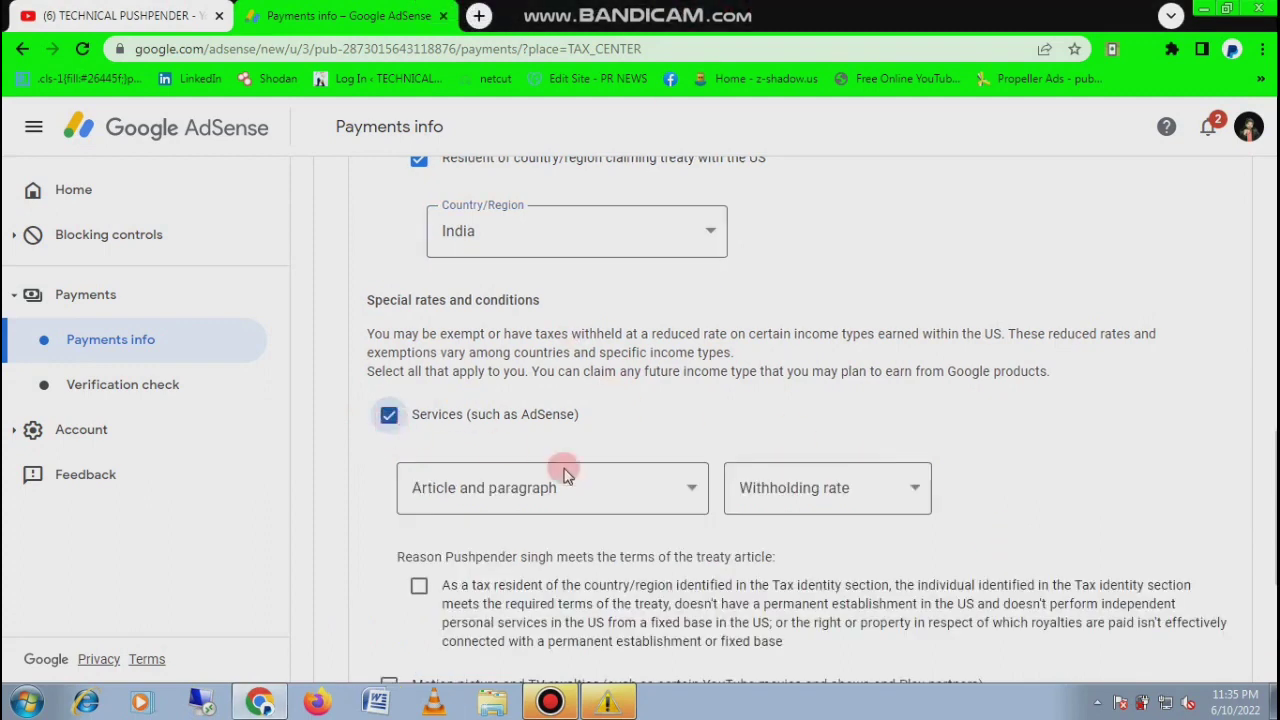
click(636, 490)
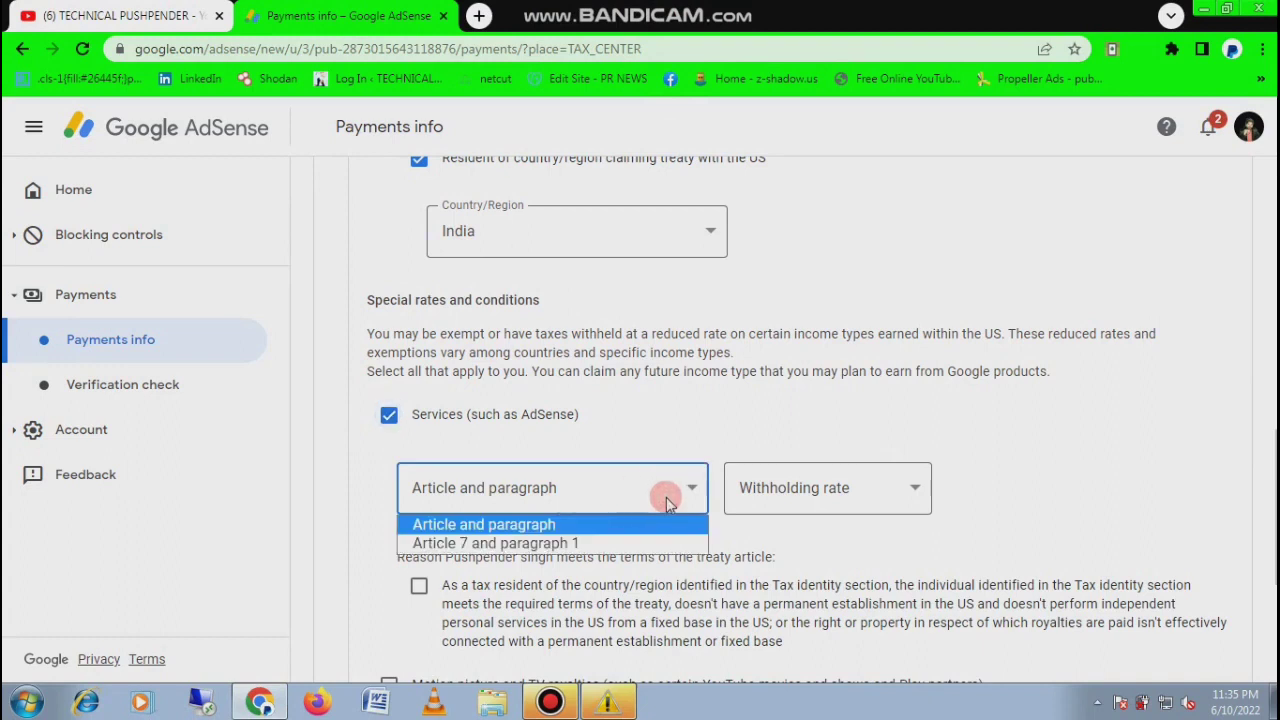
click(597, 545)
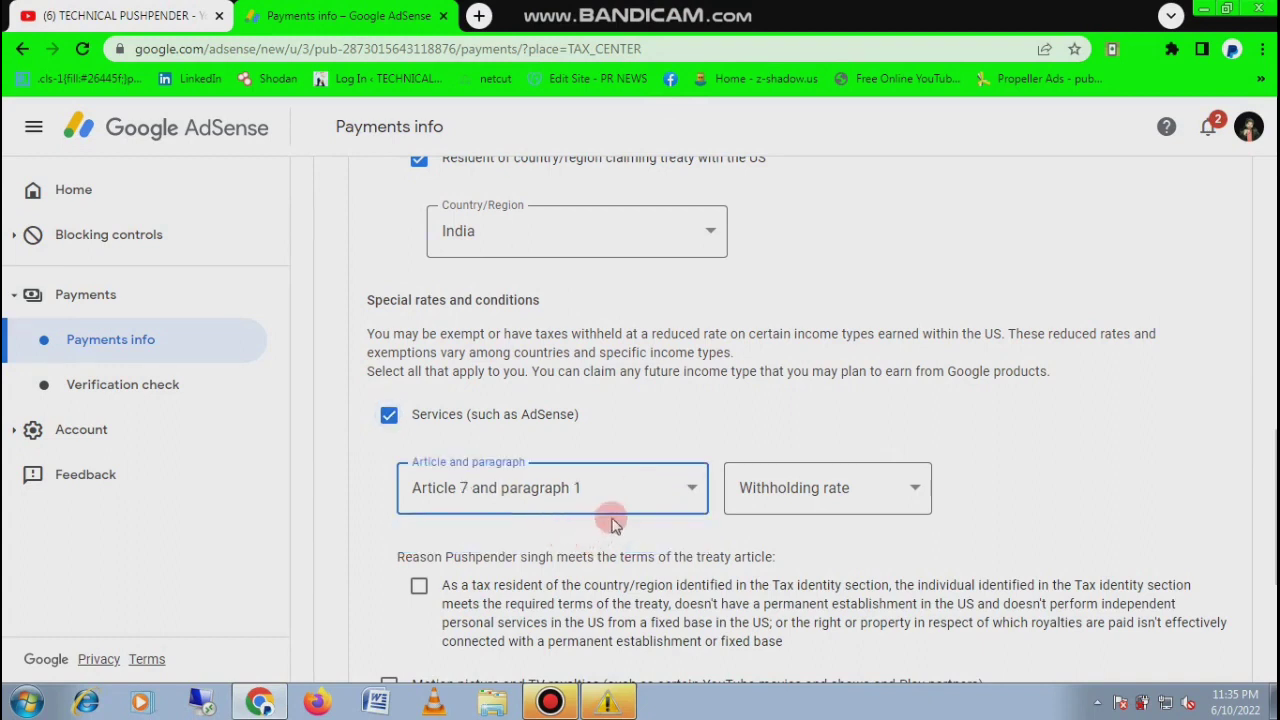
click(809, 487)
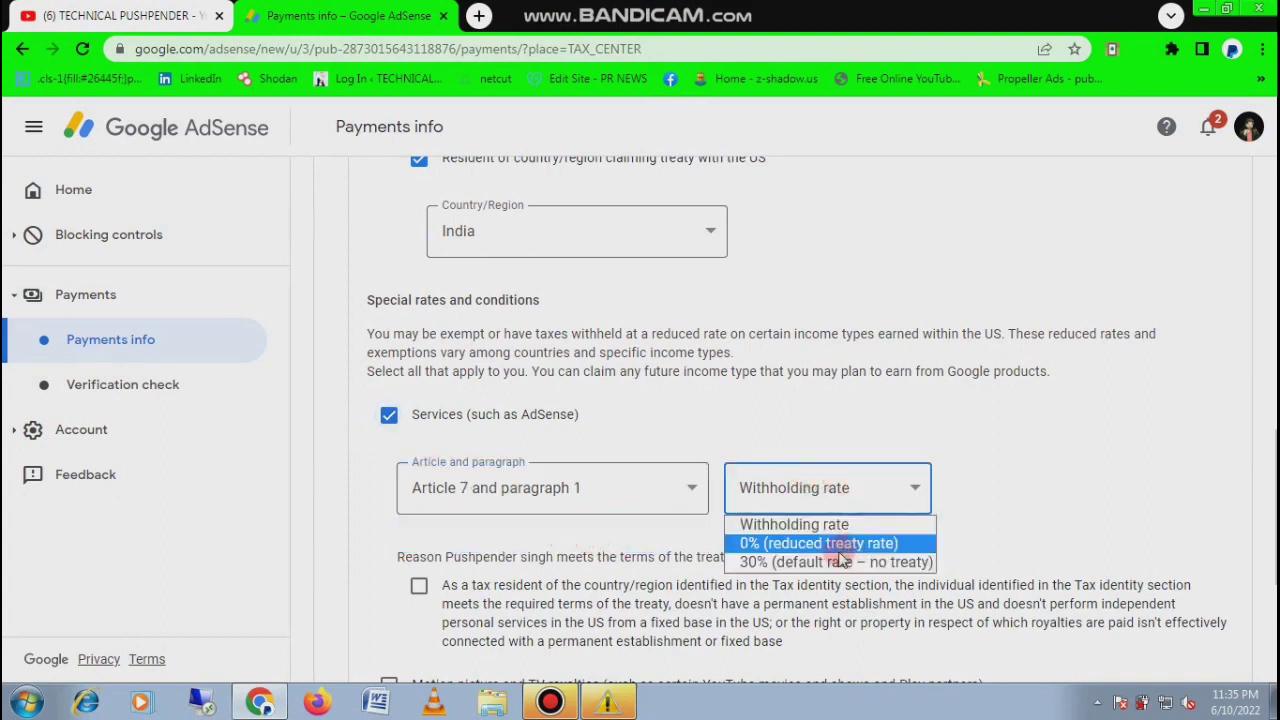
click(840, 548)
Outline the Services article and withholding rate fields in red, clear the outline, and confirm the treaty-terms statement for Services
key(ctrl+shift+d)
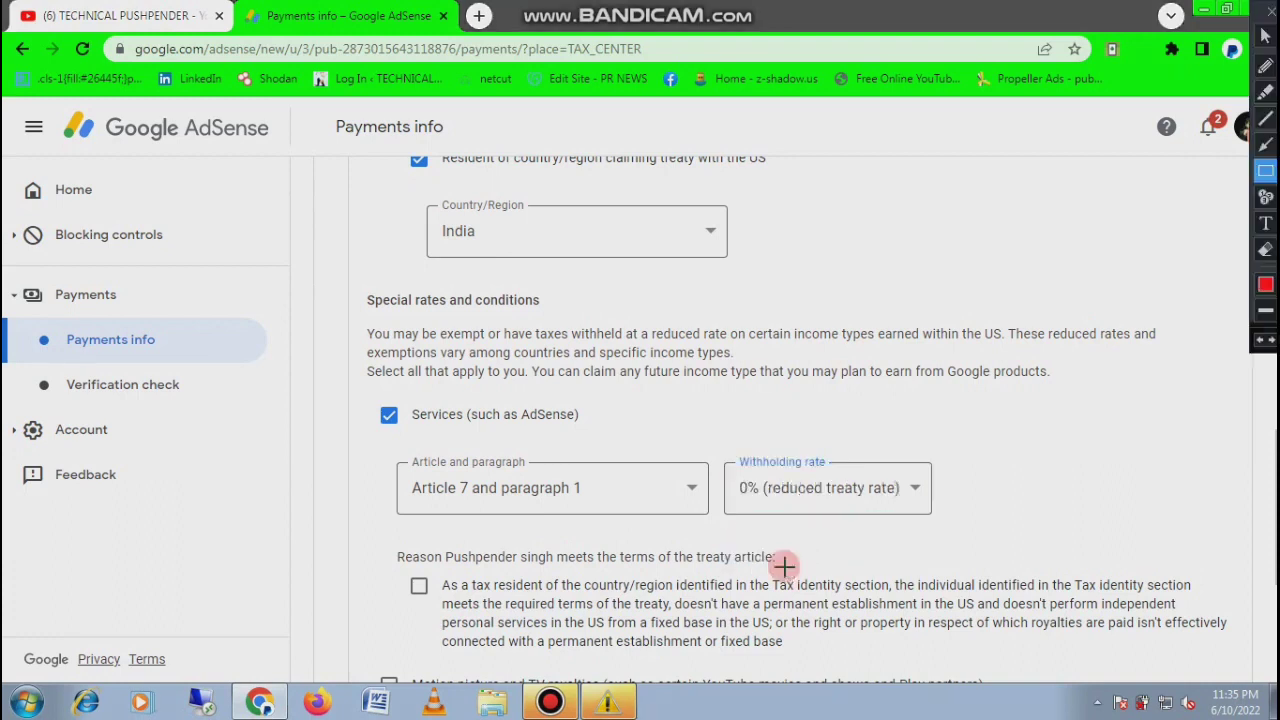
mouse_move(381, 438)
mouse_down()
mouse_move(792, 572)
mouse_move(956, 540)
mouse_move(952, 524)
mouse_up()
key(ctrl+shift+d)
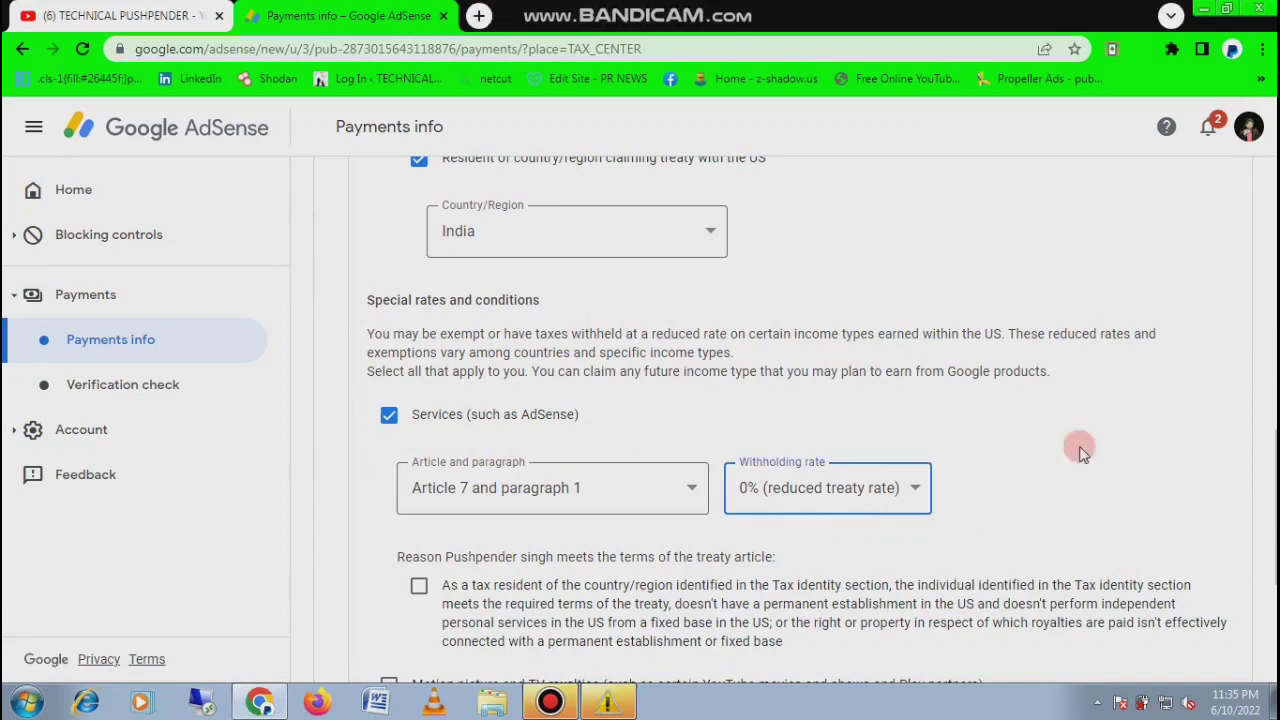
scroll(1080, 449, down, 2)
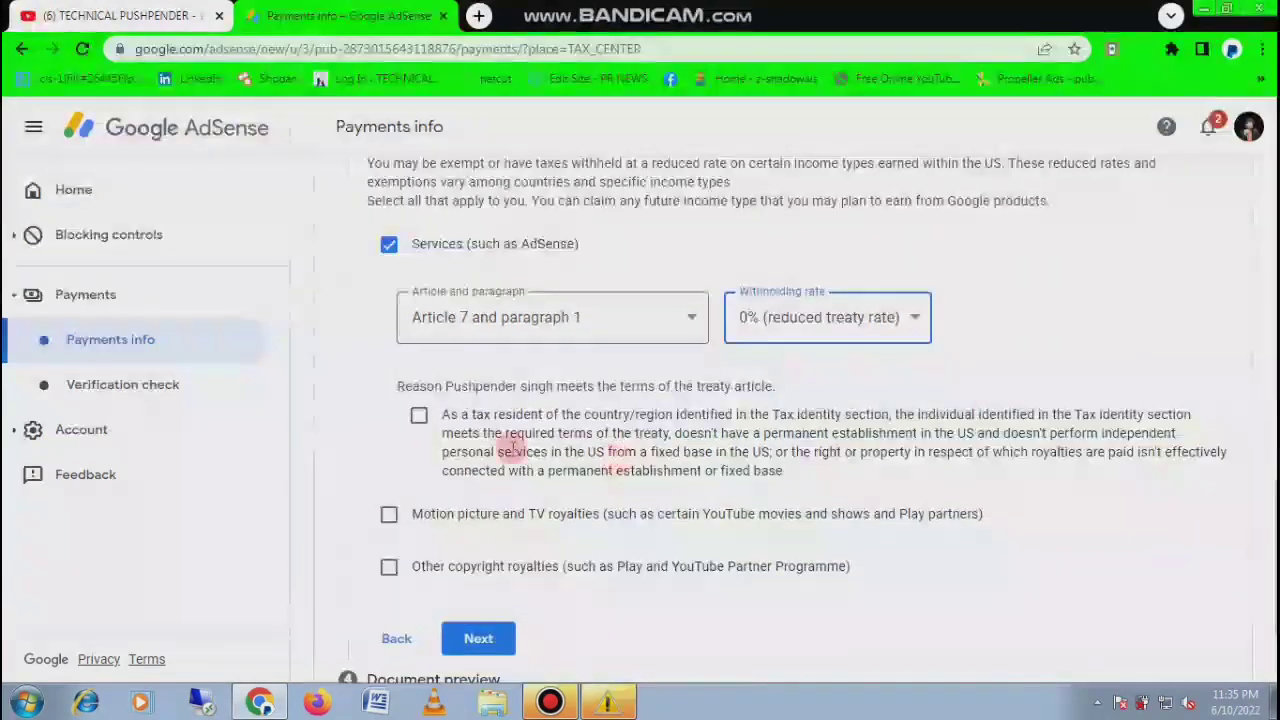
click(421, 420)
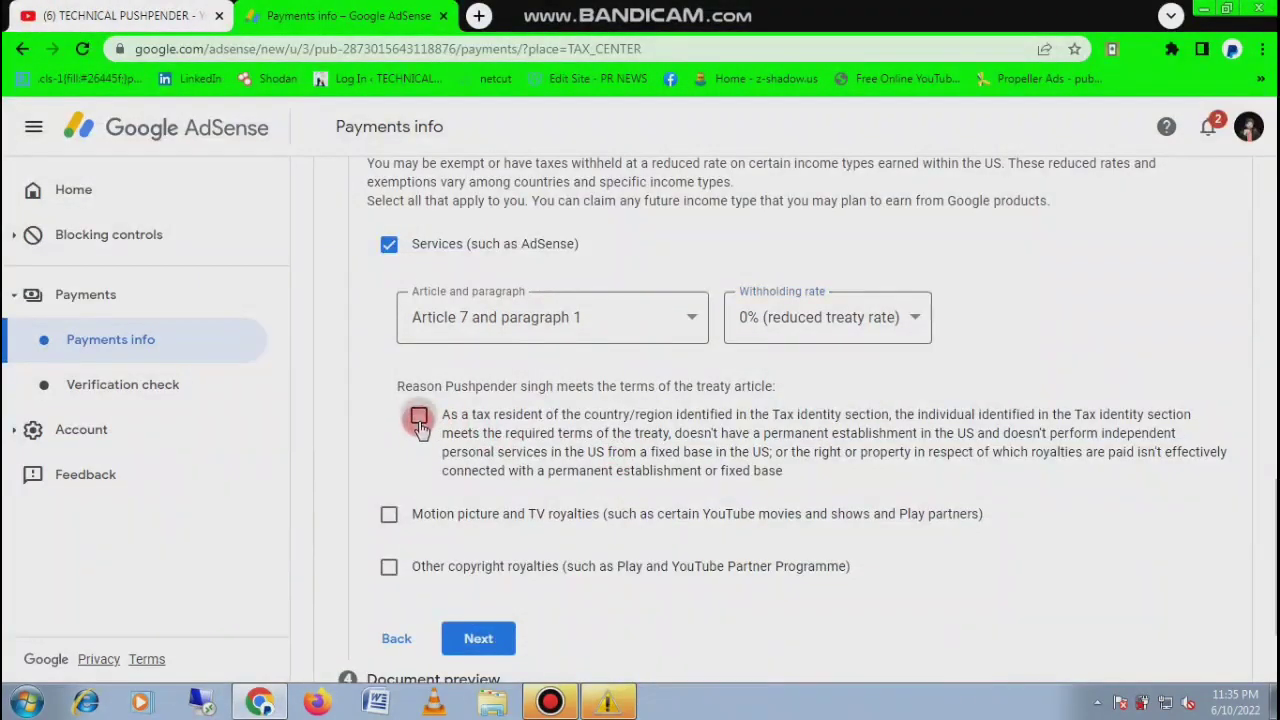
Claim Motion picture and TV royalties under Article 12 and paragraph 2A II at the 15% reduced treaty rate, confirming its treaty-terms statement
click(390, 516)
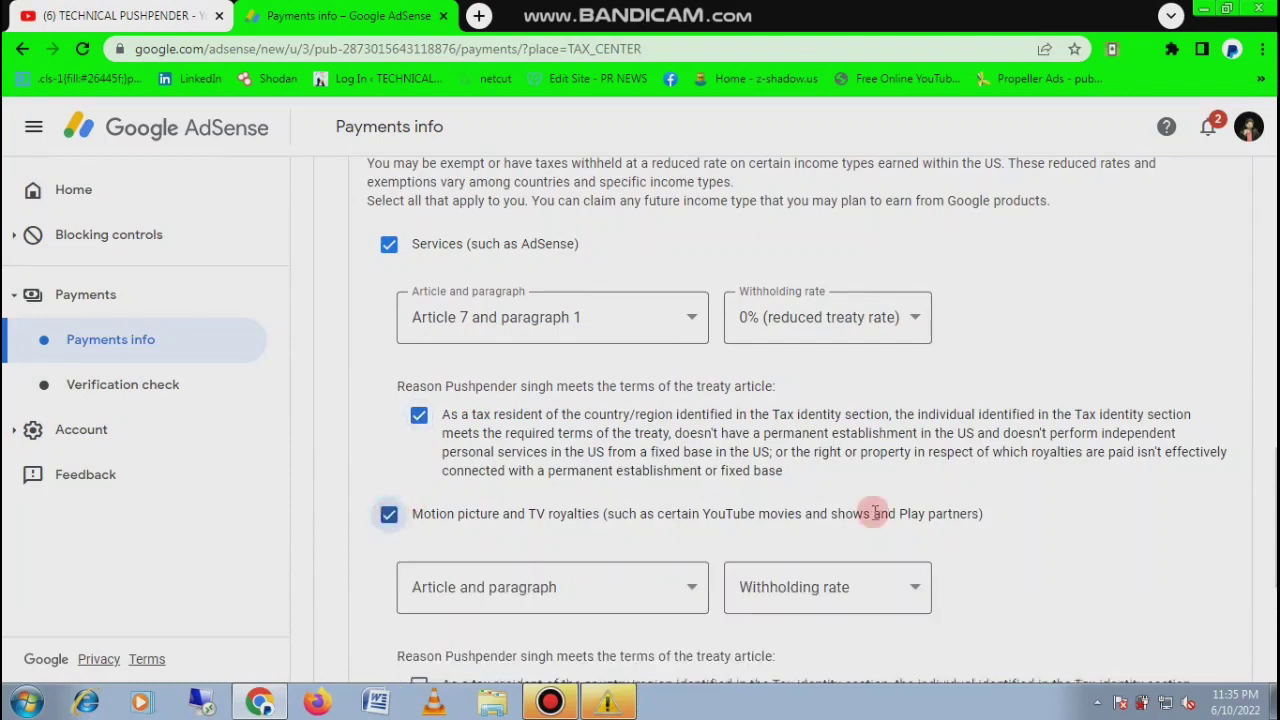
scroll(1260, 415, down, 1)
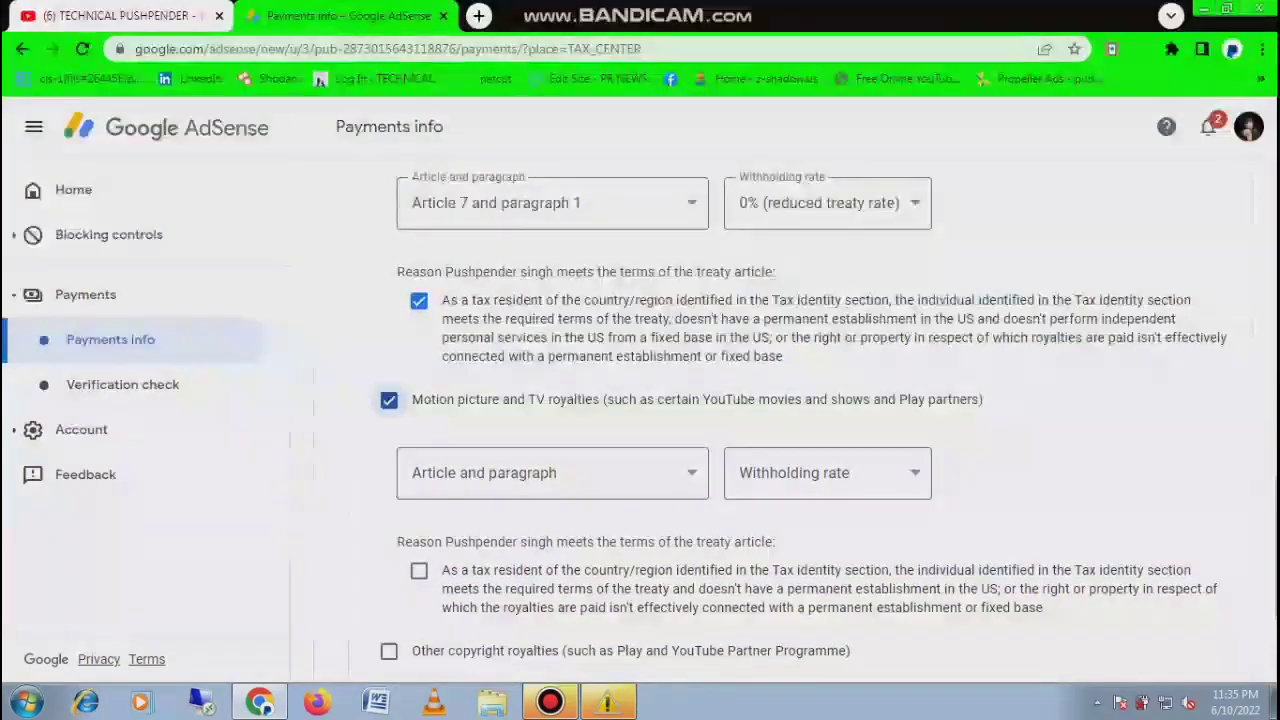
click(695, 476)
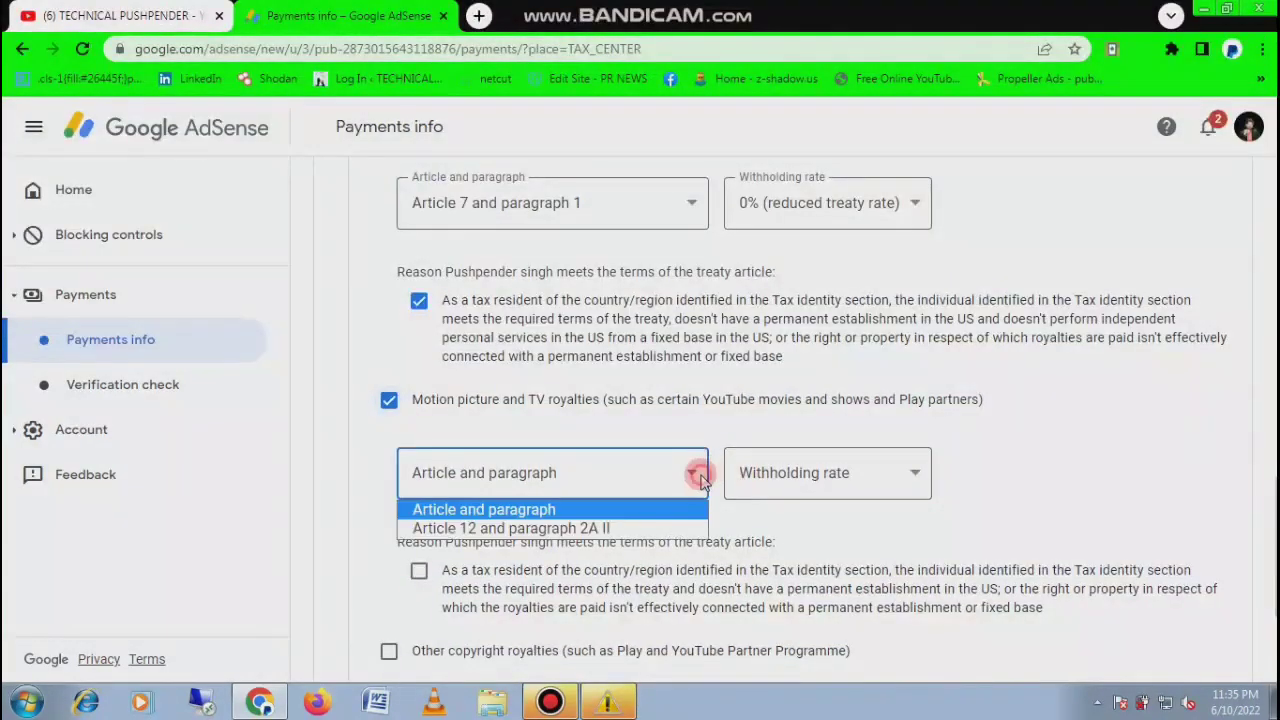
click(640, 527)
click(812, 490)
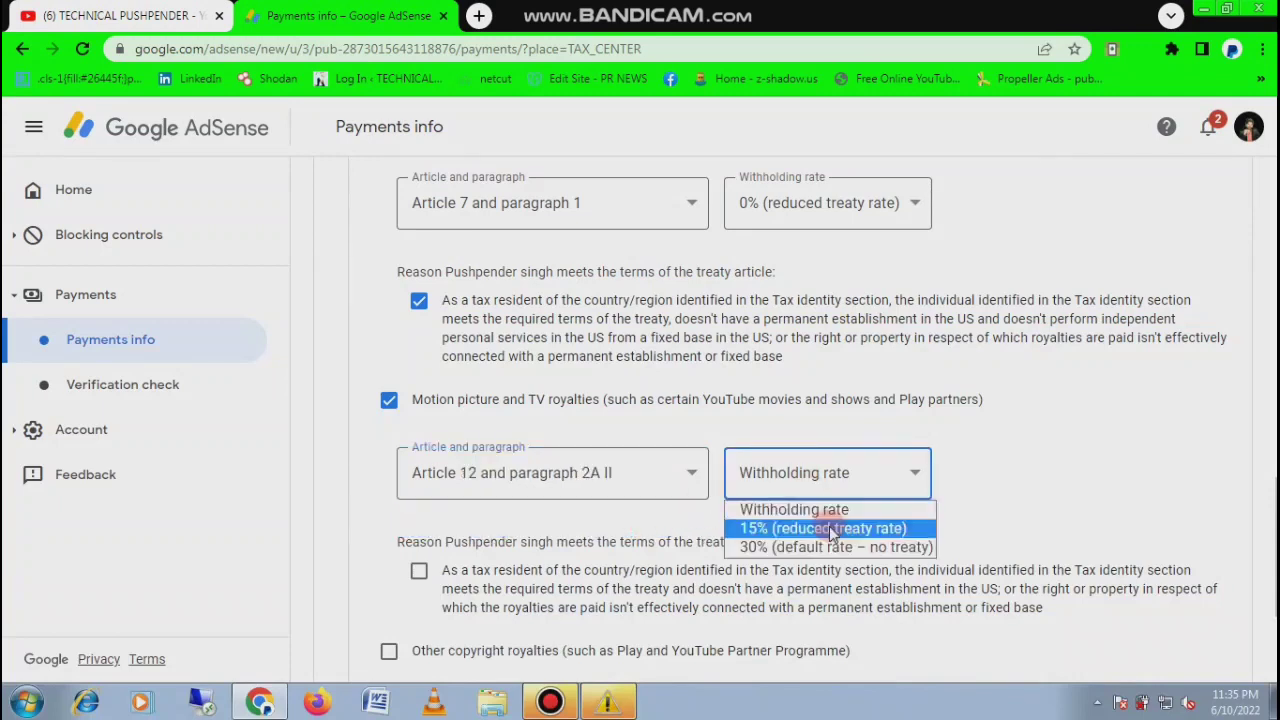
click(829, 527)
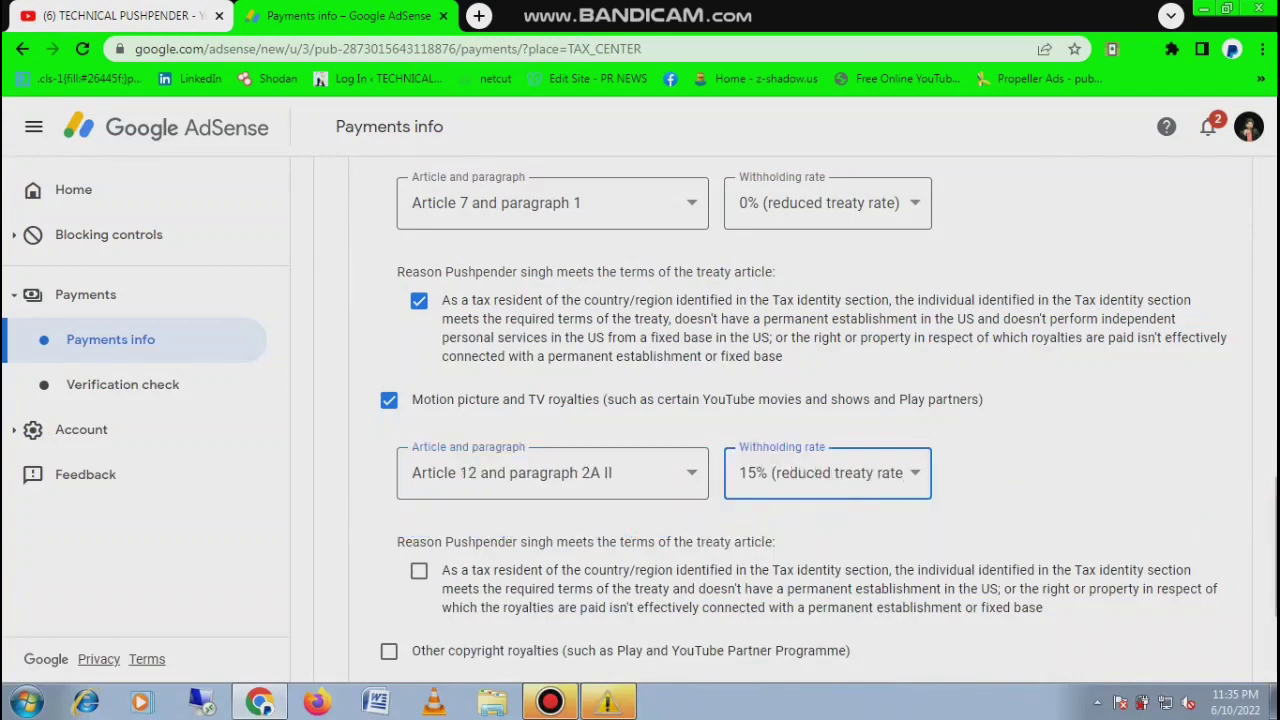
scroll(765, 548, down, 1)
click(419, 531)
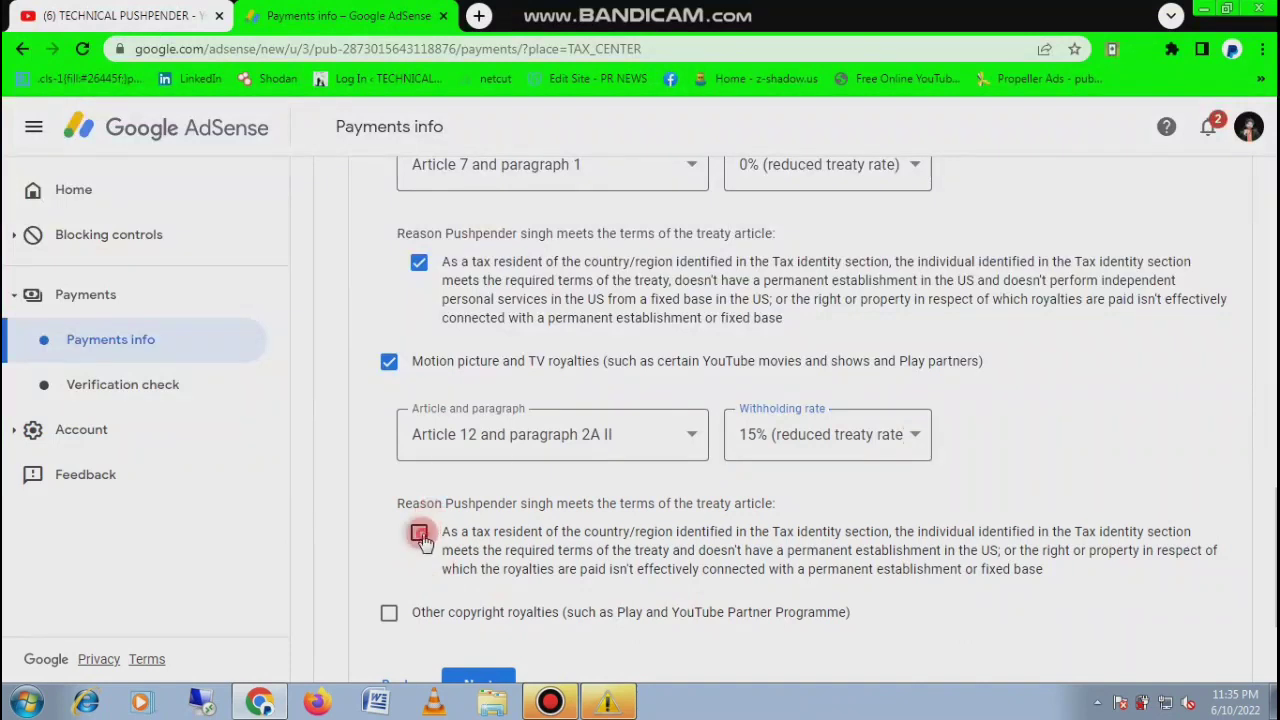
Claim Other copyright royalties under Article 12 and paragraph 2A II at the 15% (reduced treaty rate)
scroll(1194, 546, down, 1)
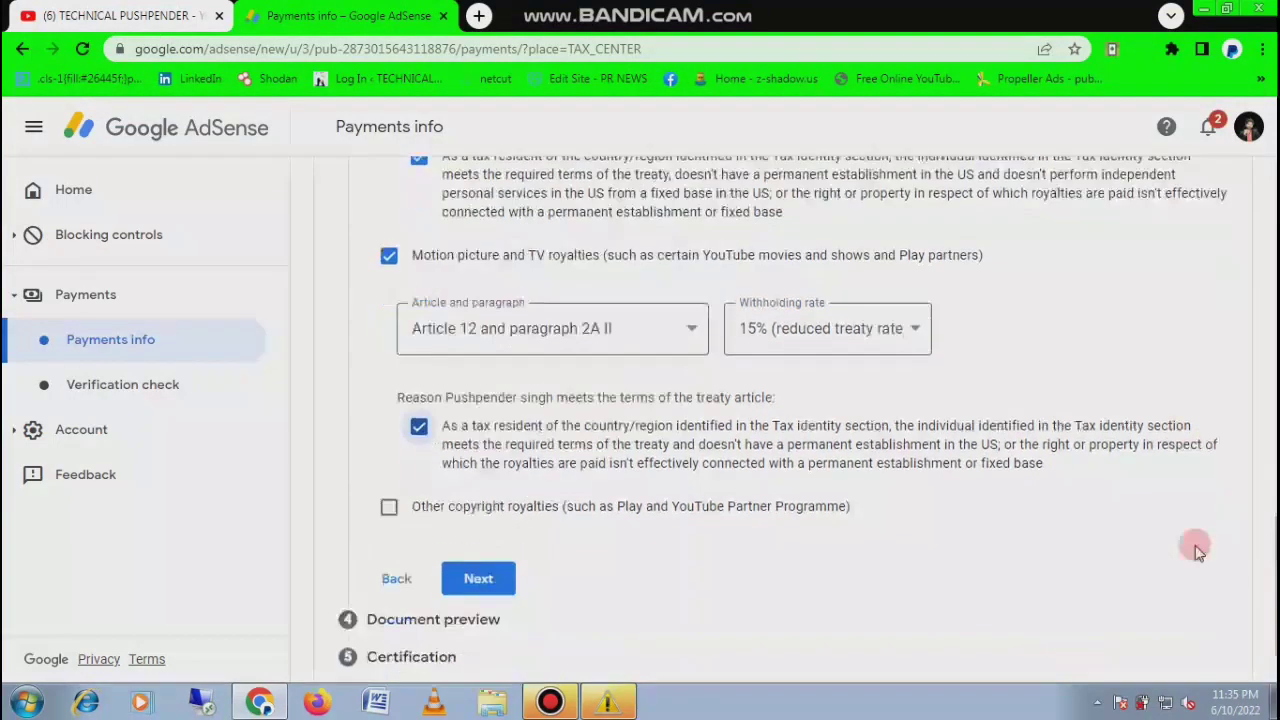
click(390, 505)
click(610, 576)
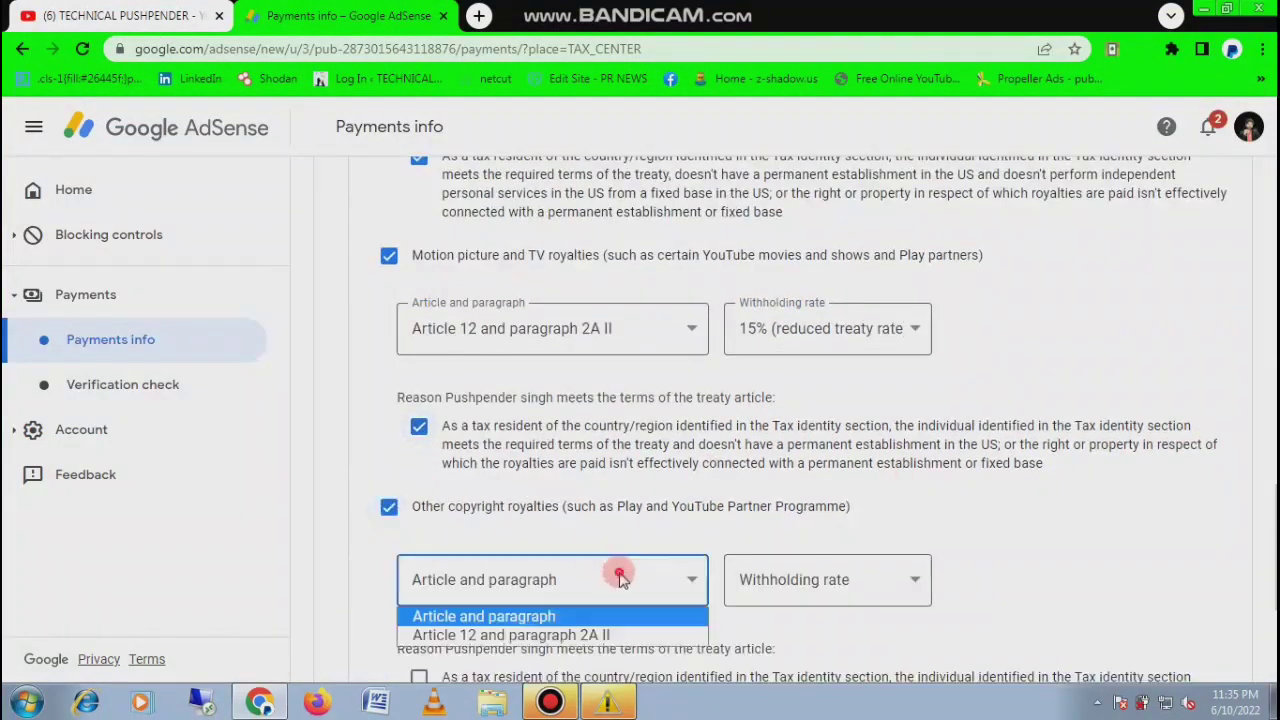
click(609, 634)
click(820, 565)
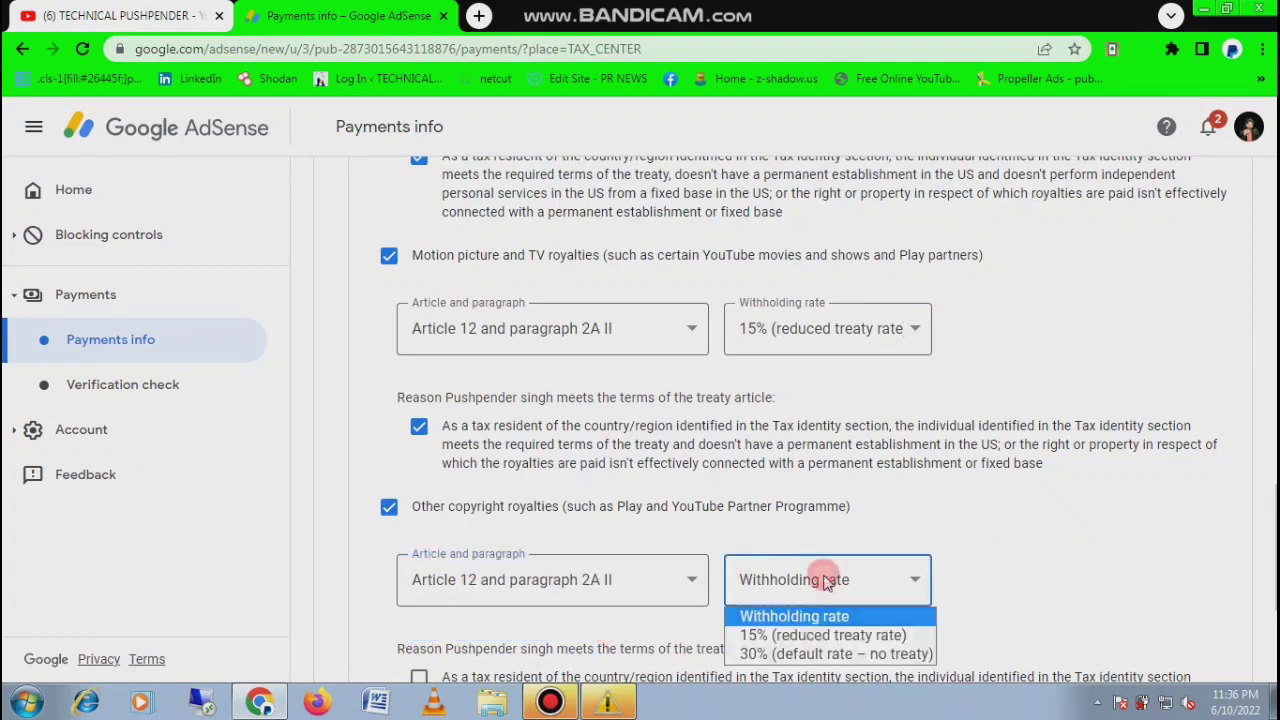
click(830, 633)
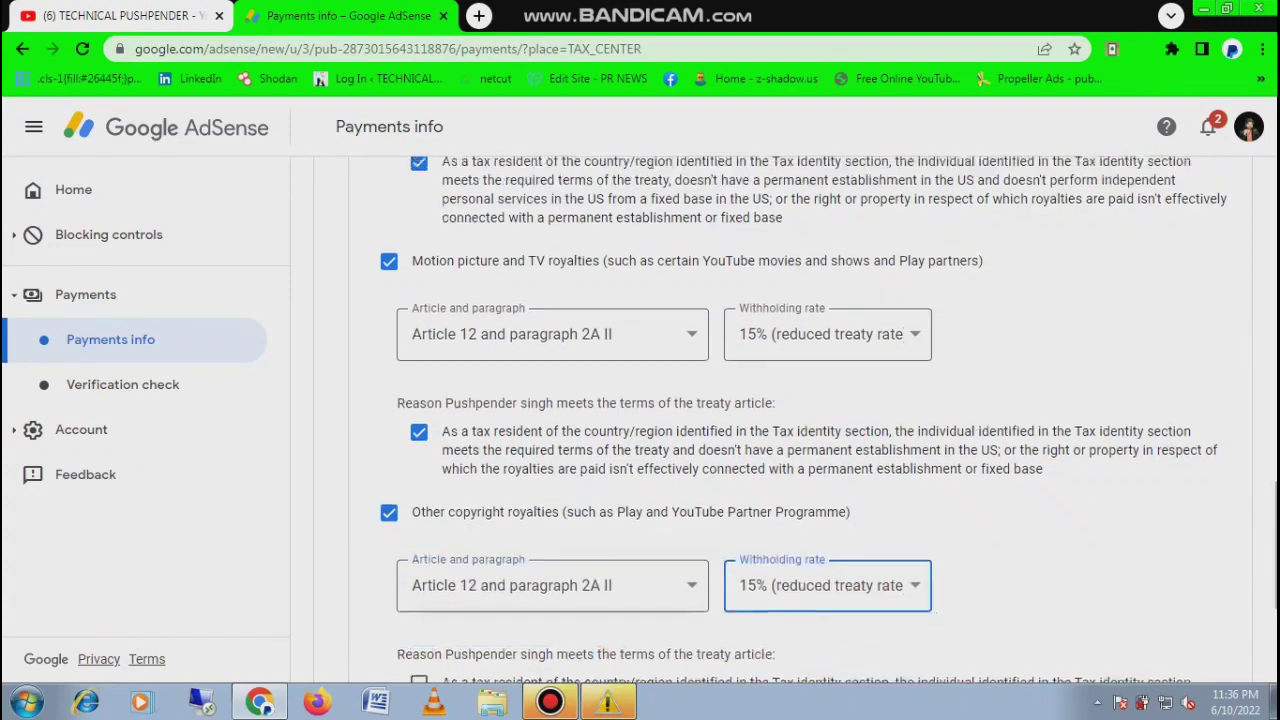
Outline the withholding rates of Services and Motion picture and TV royalties with red on-screen rectangles, and clear the annotations
scroll(1272, 490, up, 2)
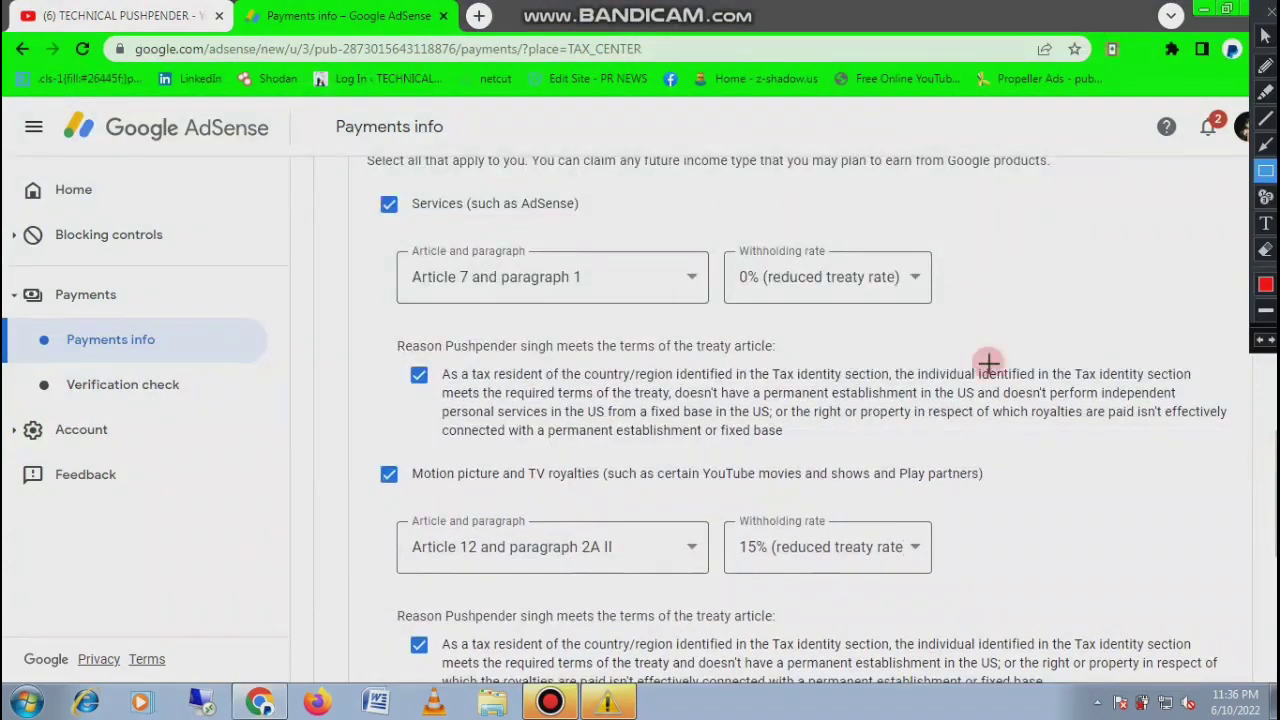
mouse_move(715, 245)
mouse_down()
mouse_move(808, 318)
mouse_move(988, 330)
mouse_move(963, 320)
mouse_up()
mouse_move(719, 515)
mouse_down()
mouse_move(872, 578)
mouse_move(955, 600)
mouse_move(948, 590)
mouse_up()
key(Escape)
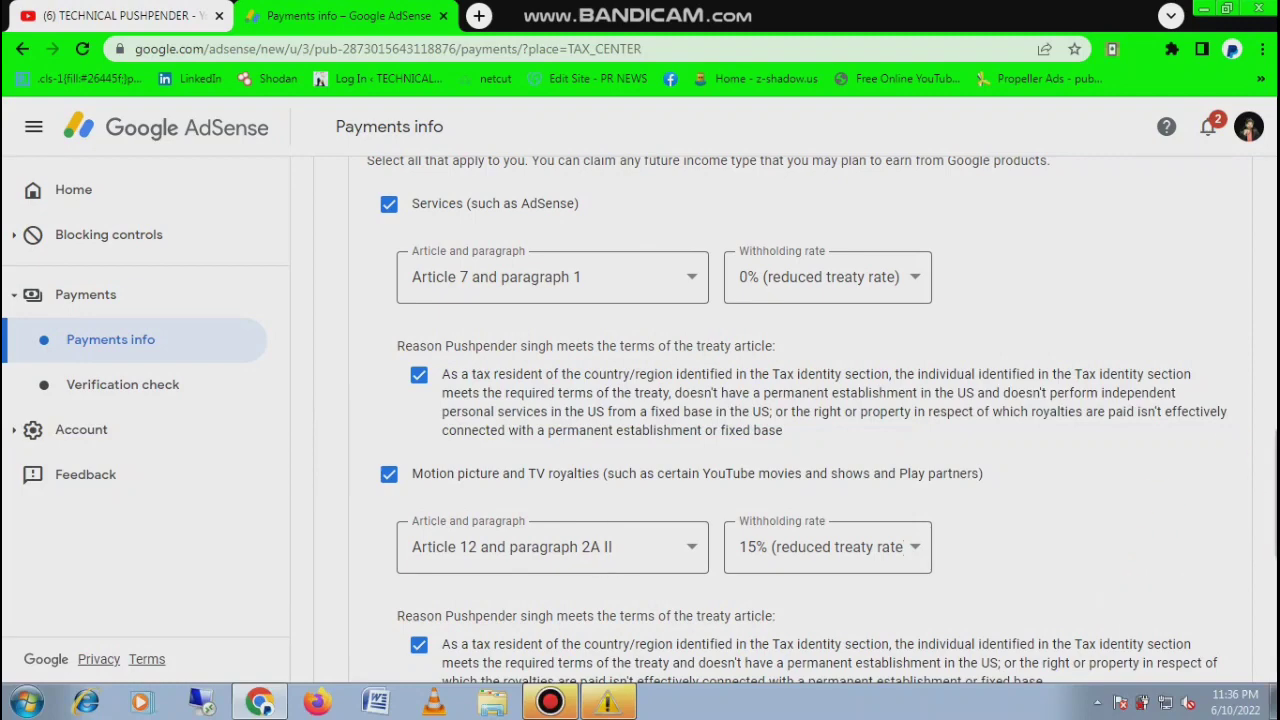
Confirm the treaty-terms statement for Other copyright royalties and continue to the Document preview section
scroll(665, 530, down, 5)
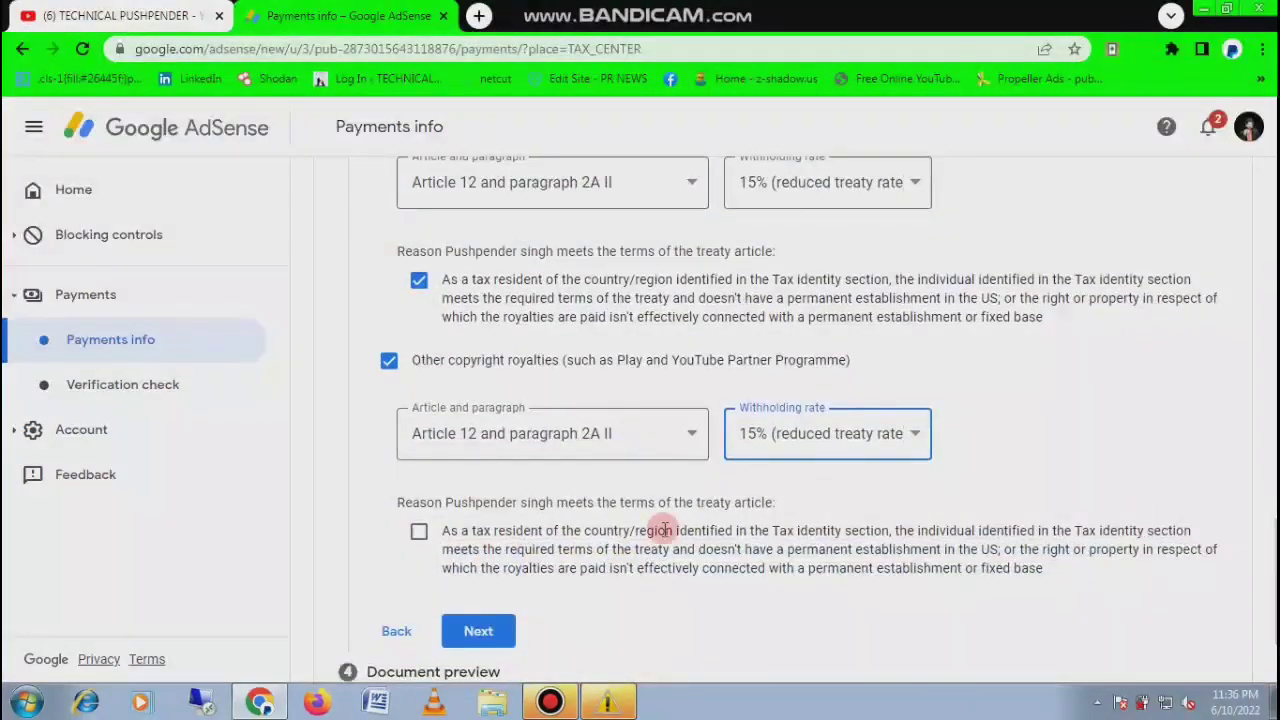
click(419, 531)
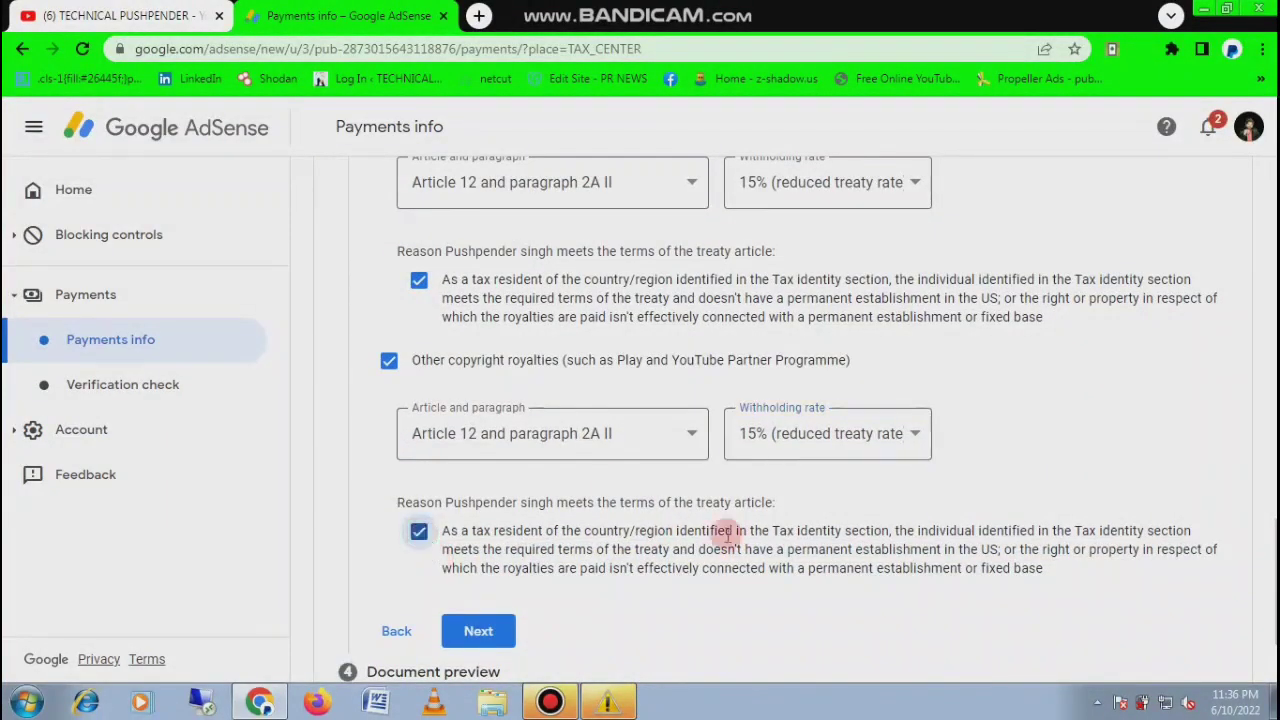
scroll(757, 563, down, 1)
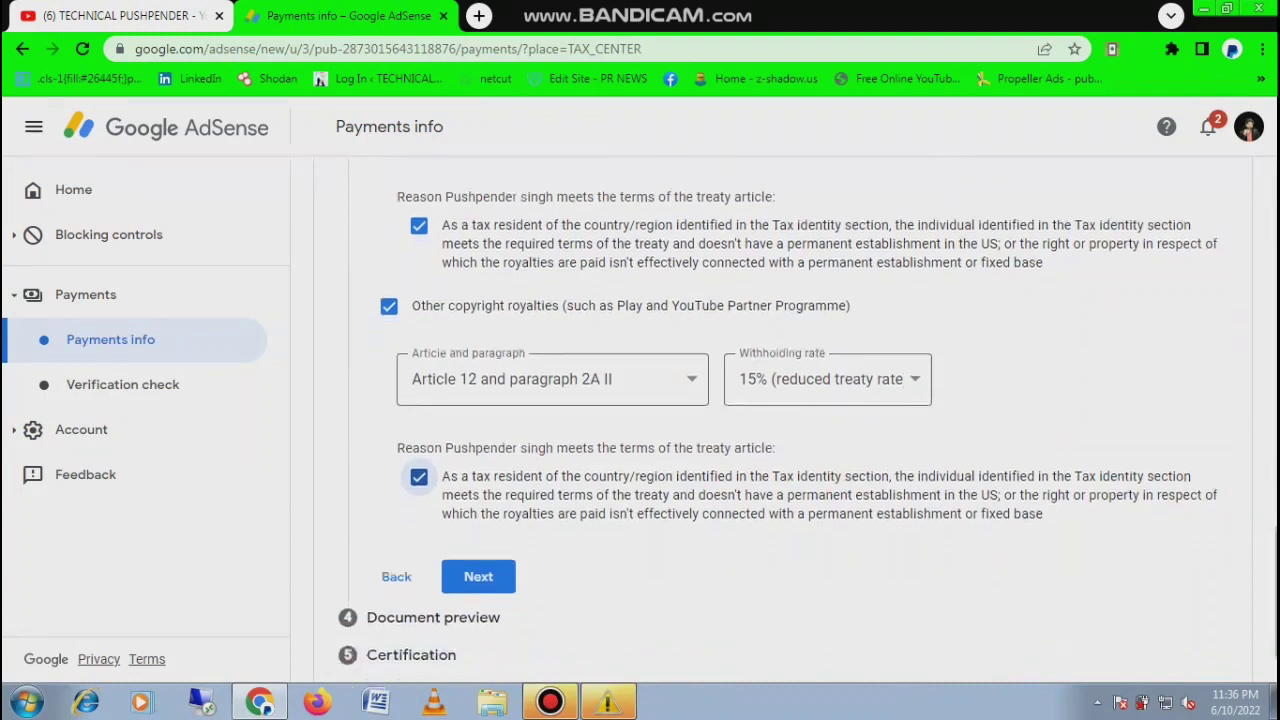
click(500, 587)
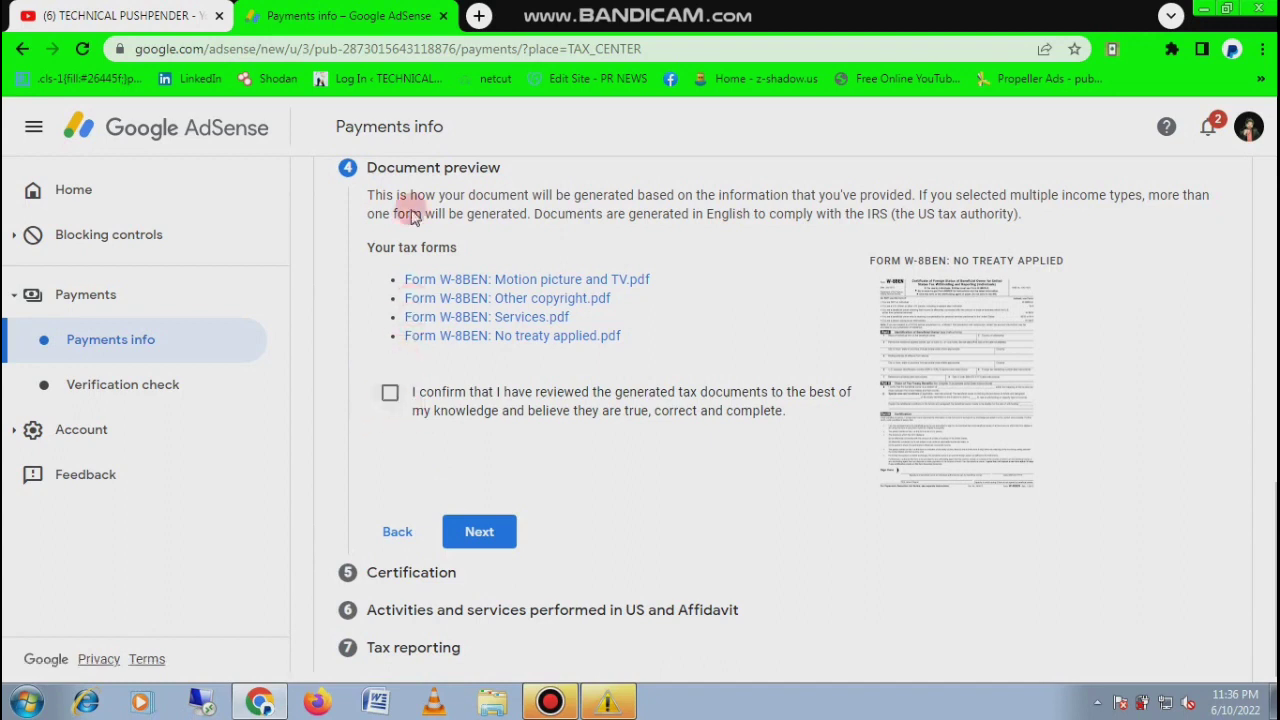
Confirm that the generated W-8BEN tax documents have been reviewed and continue to the Certification section
mouse_move(590, 9)
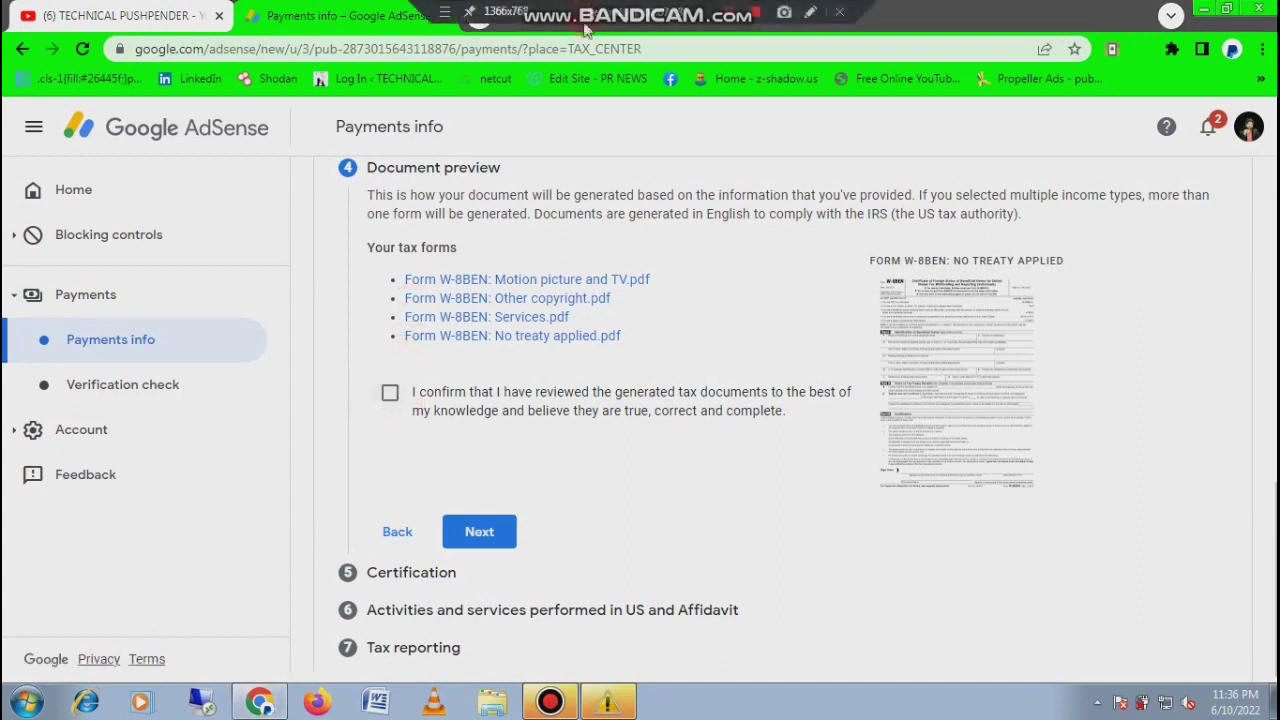
click(390, 393)
click(472, 535)
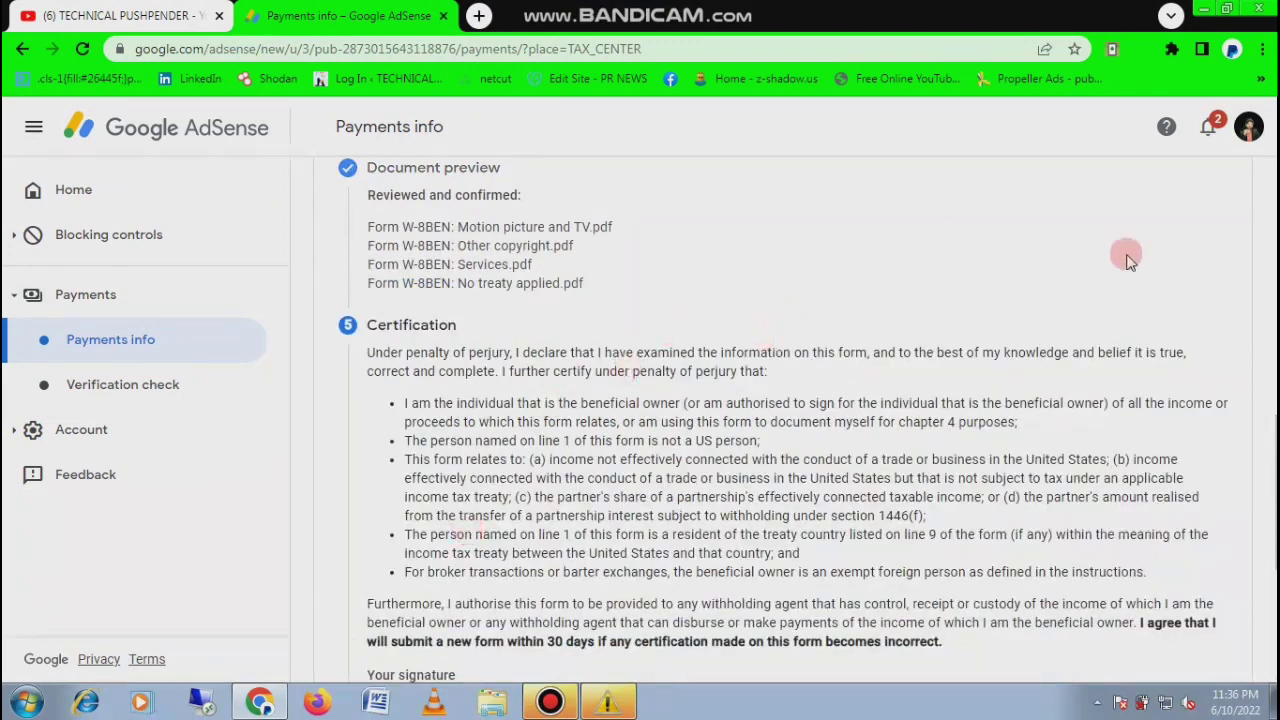
Sign the certification as the person named in the Tax identity section, enter the full legal name, and continue
scroll(770, 420, down, 2)
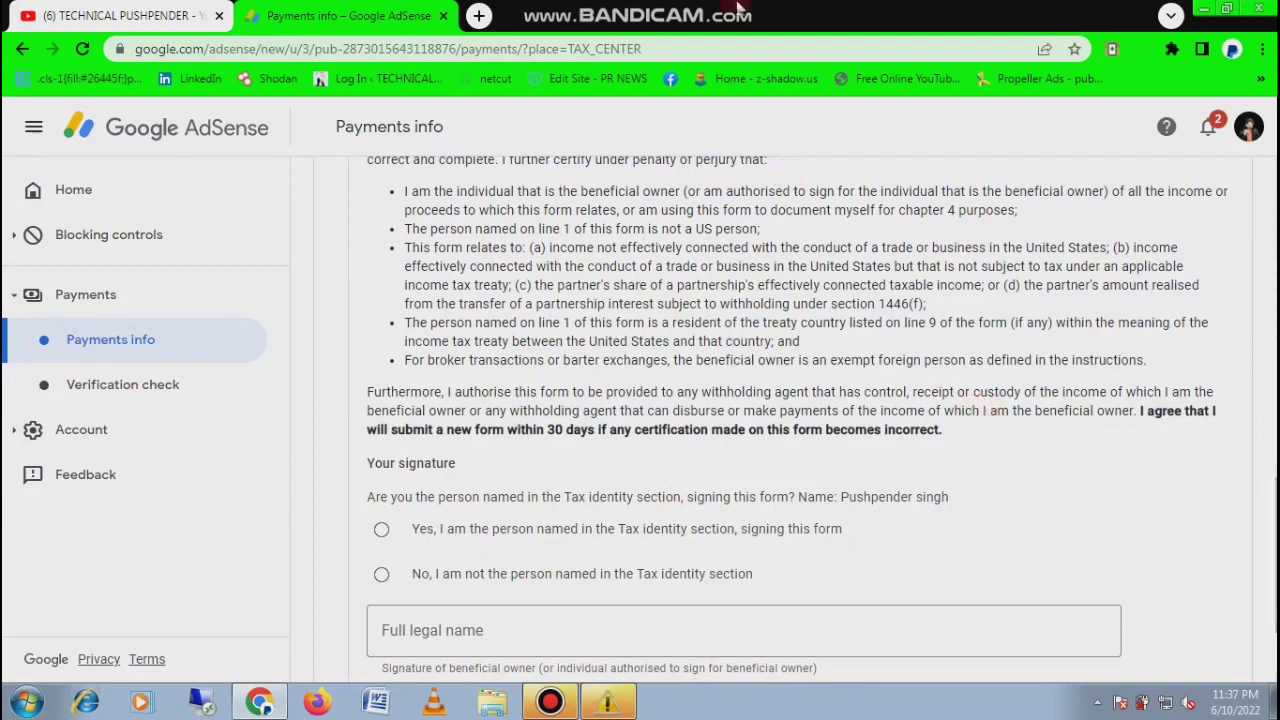
scroll(587, 405, down, 1)
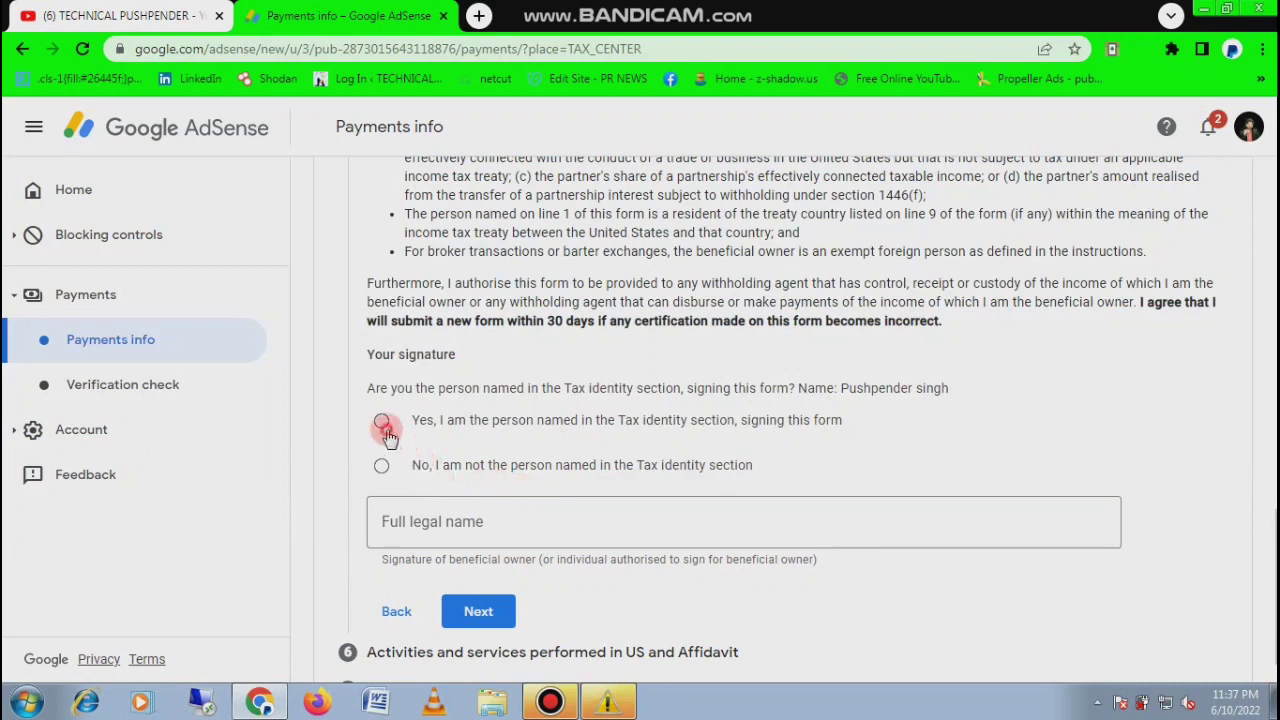
click(466, 531)
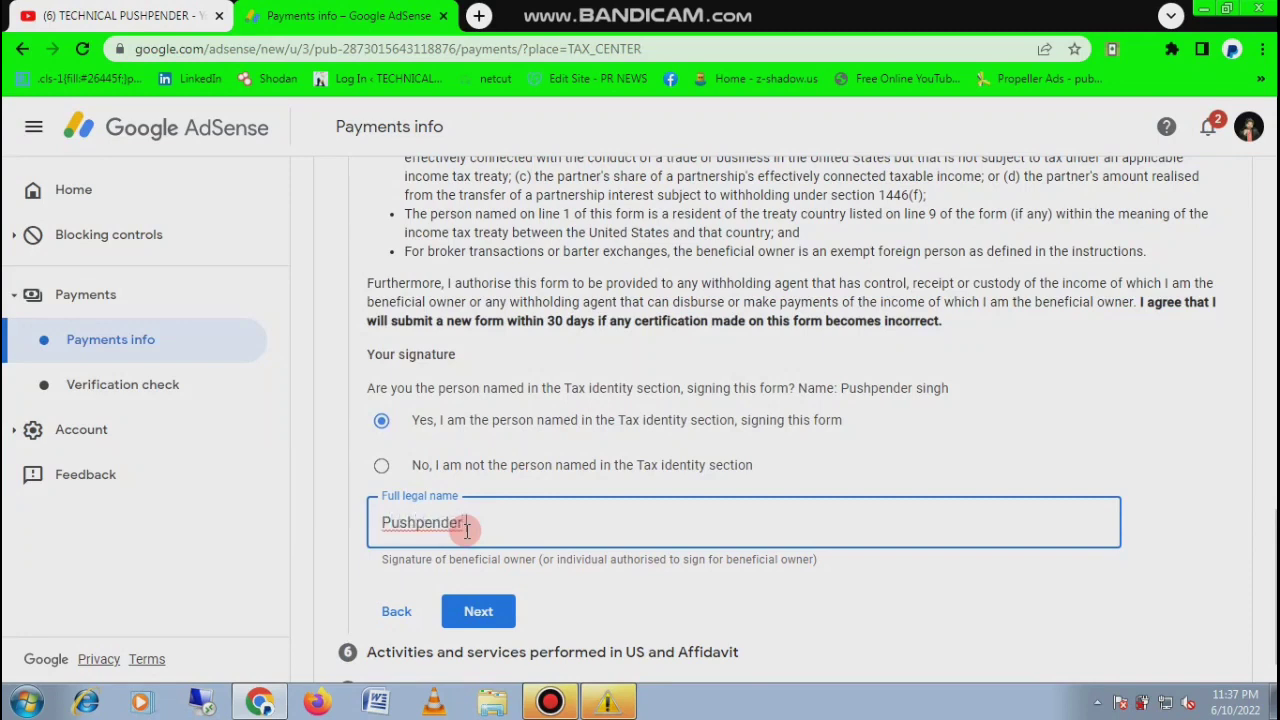
click(483, 622)
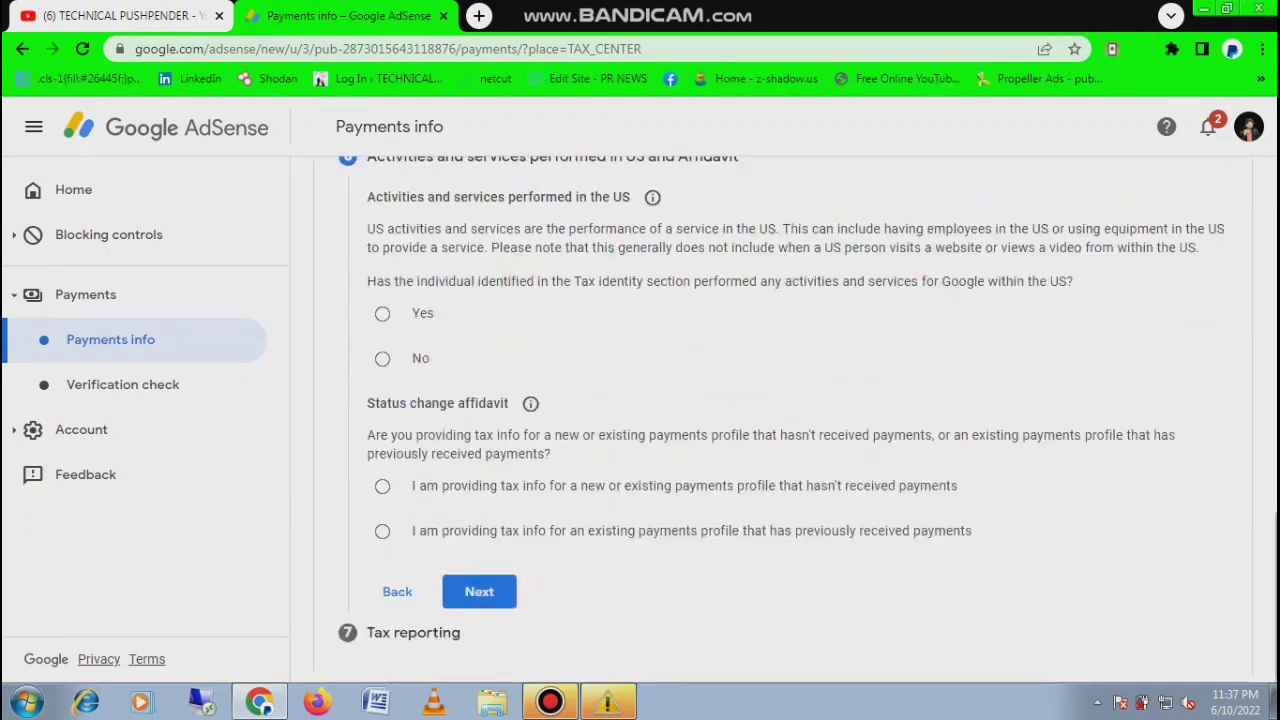
Answer No to activities and services performed within the US and certify that services are performed solely outside the US
scroll(1272, 557, up, 2)
scroll(1272, 557, down, 1)
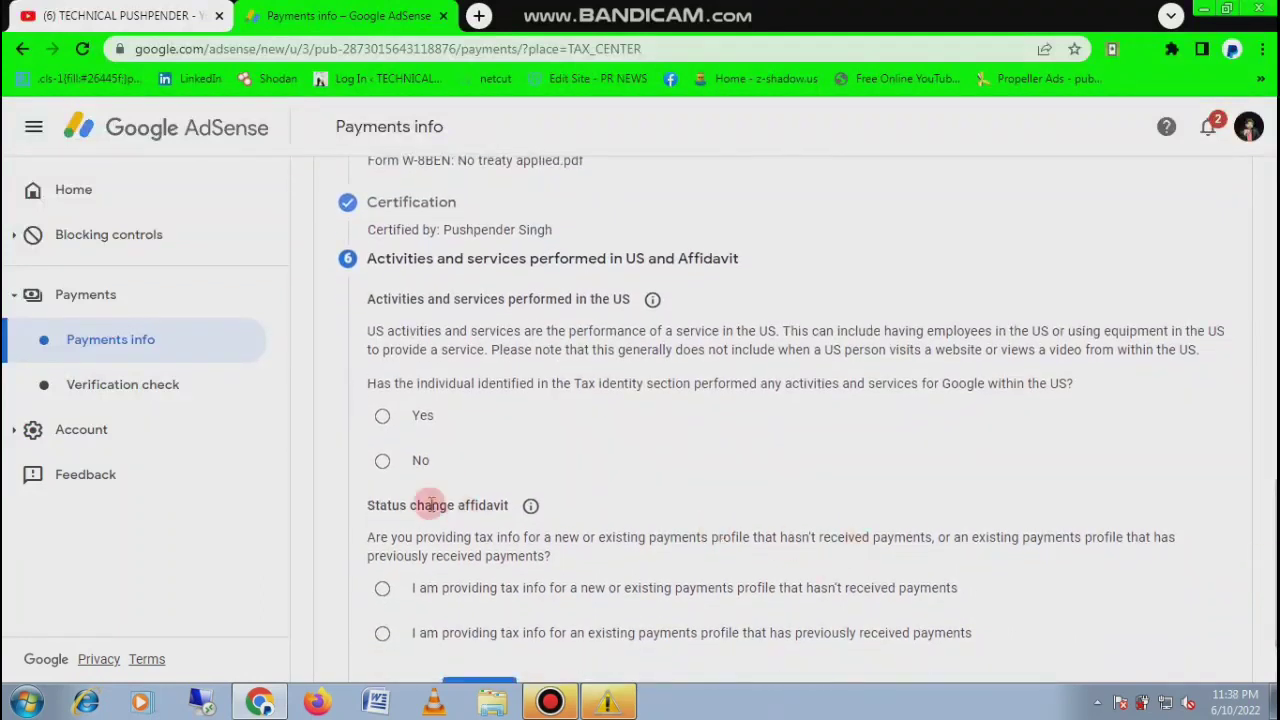
click(387, 466)
click(404, 502)
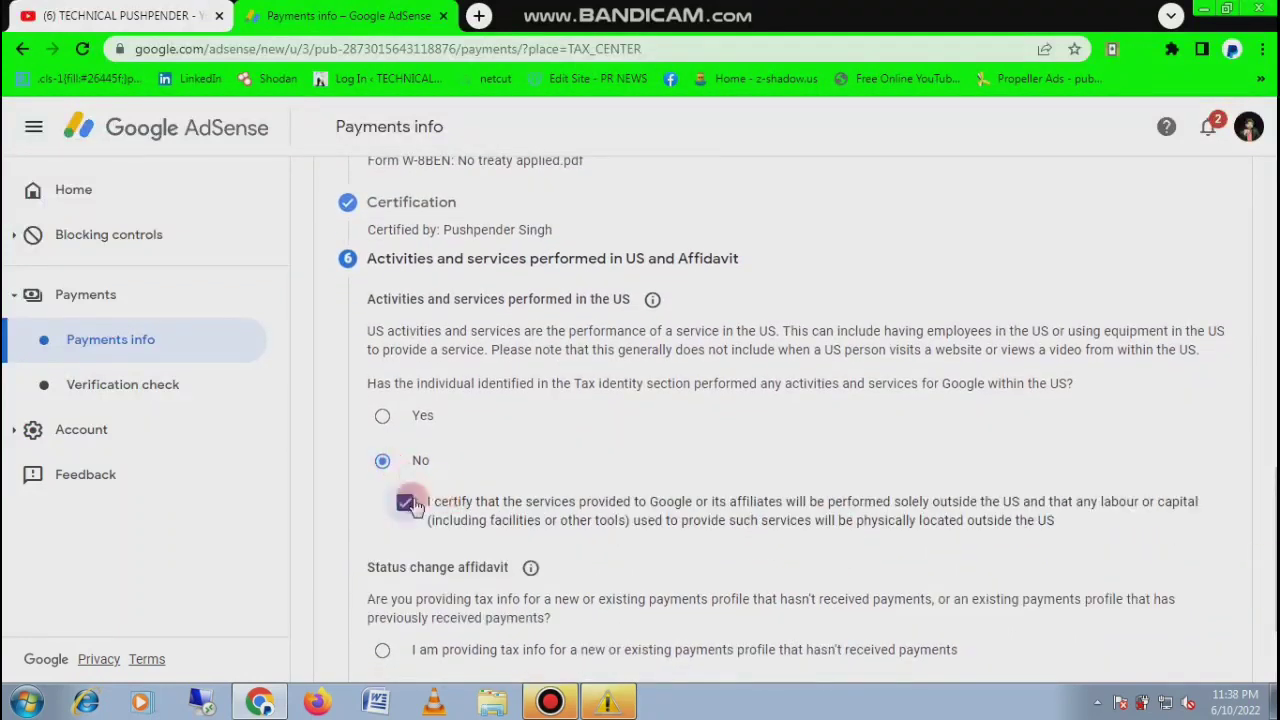
scroll(1228, 537, down, 3)
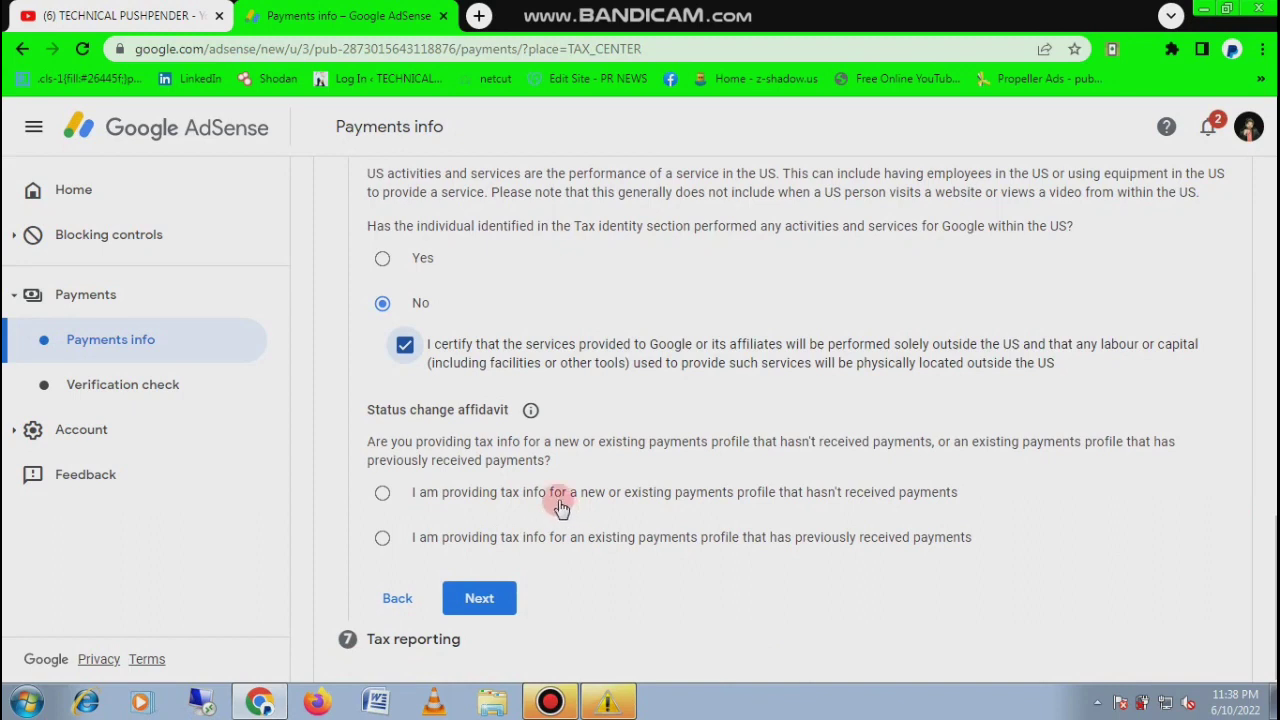
key(ctrl+alt+d)
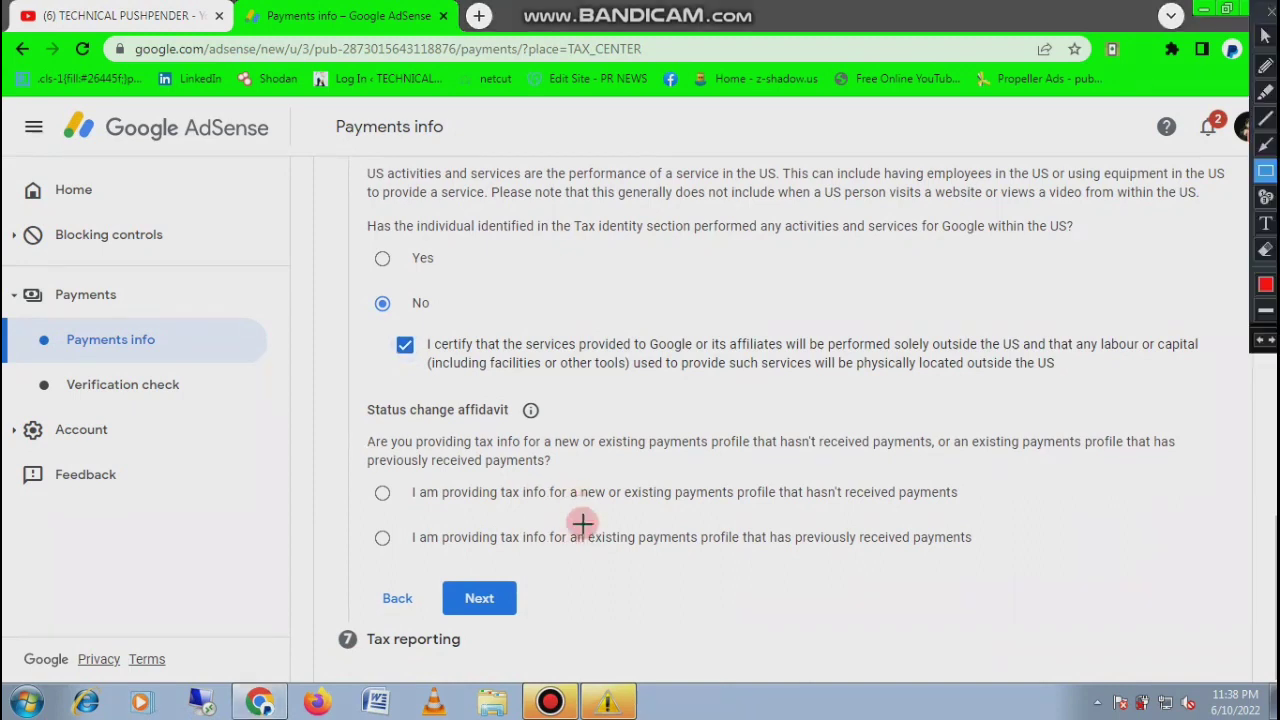
mouse_move(368, 482)
mouse_down()
mouse_move(420, 502)
mouse_move(968, 514)
mouse_up()
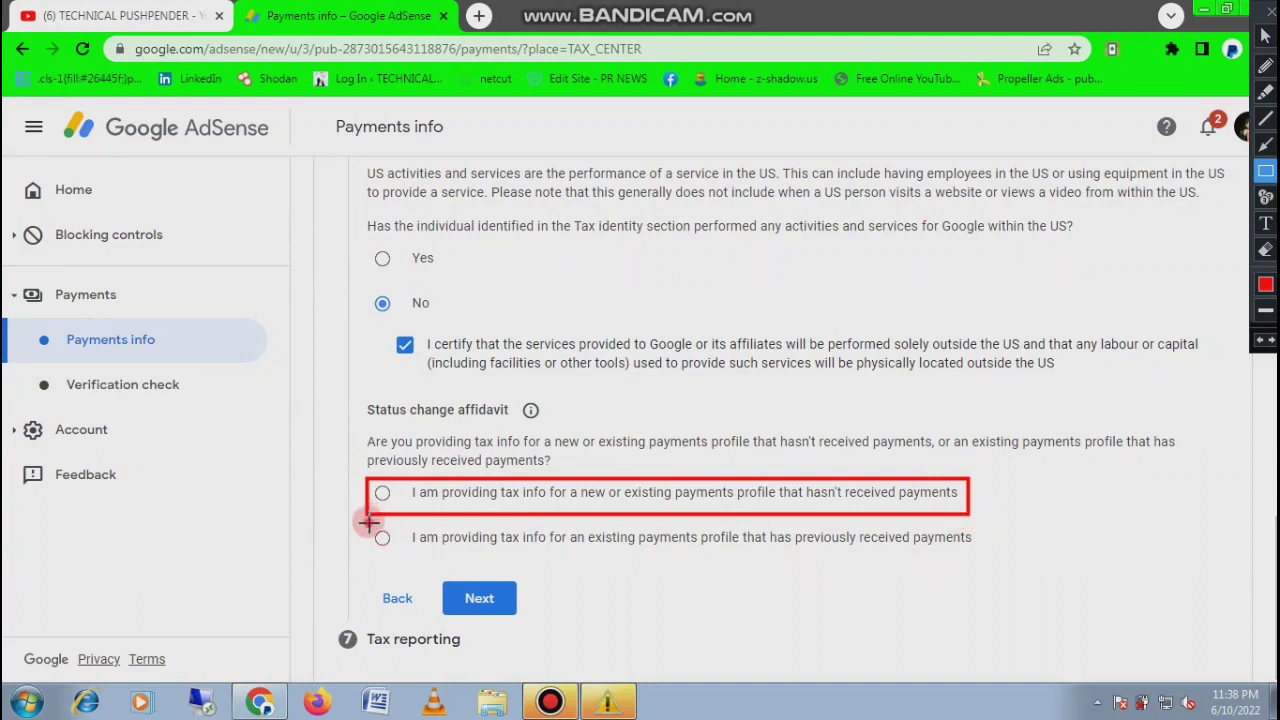
mouse_move(368, 521)
mouse_down()
mouse_move(623, 556)
mouse_move(979, 551)
mouse_up()
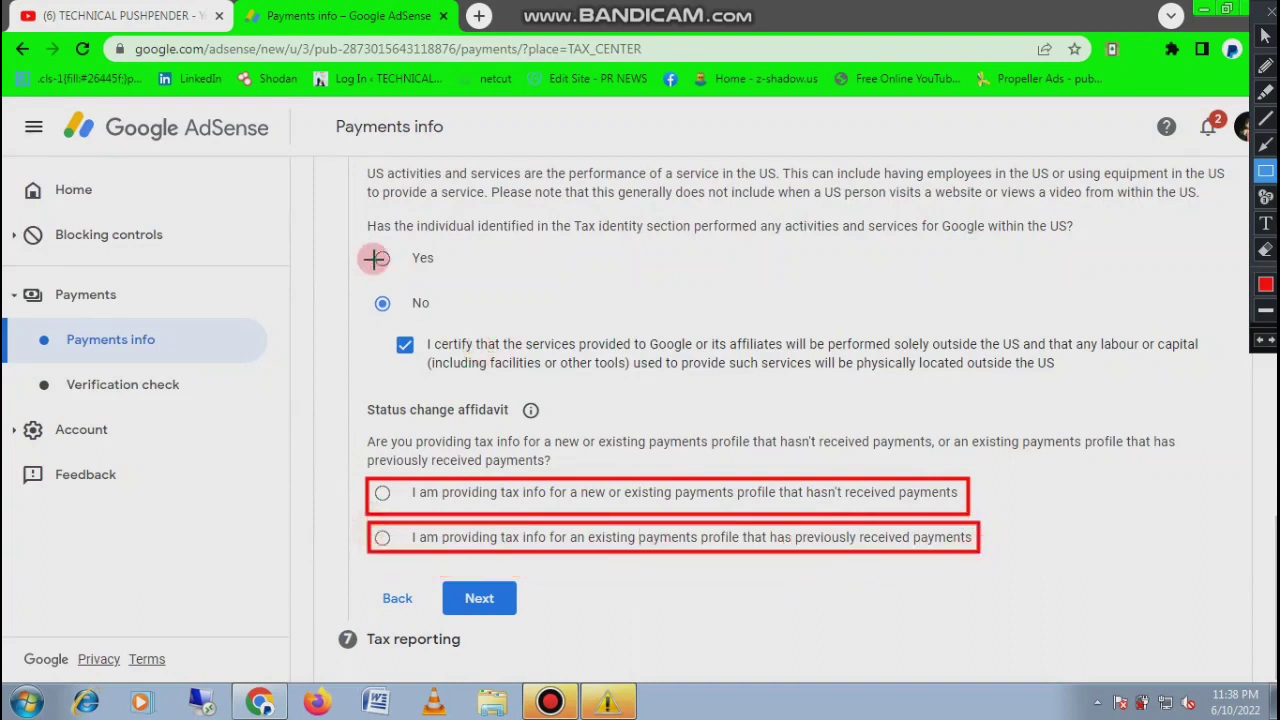
mouse_move(366, 246)
mouse_down()
mouse_move(706, 418)
mouse_move(1220, 378)
mouse_up()
key(Escape)
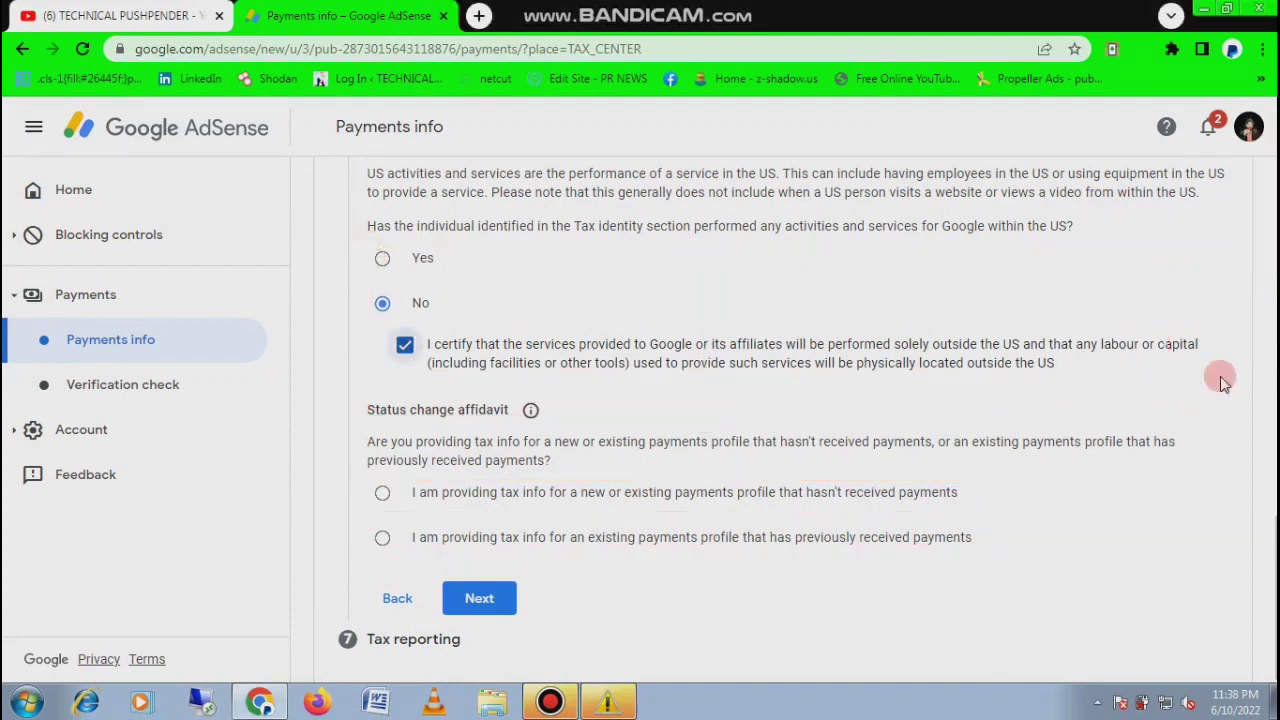
Declare a new or existing payments profile that hasn't received payments, and submit the tax form with the paperless delivery agreement accepted
click(384, 496)
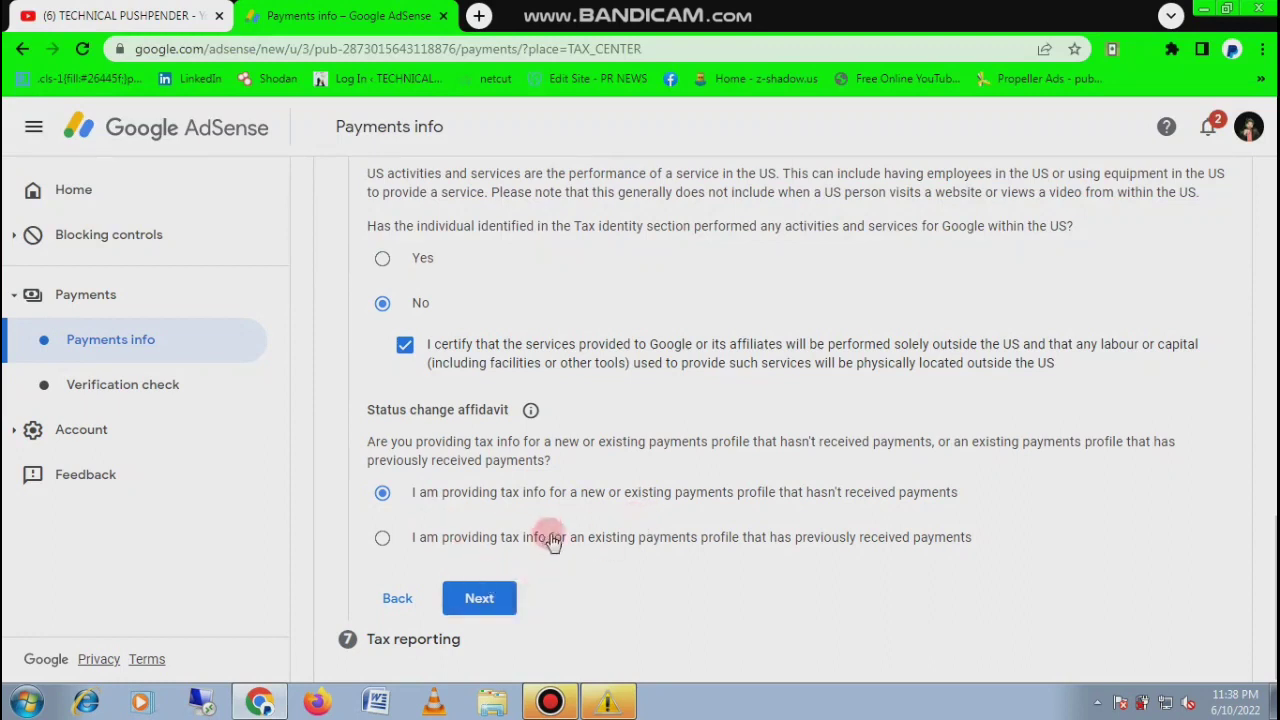
click(479, 598)
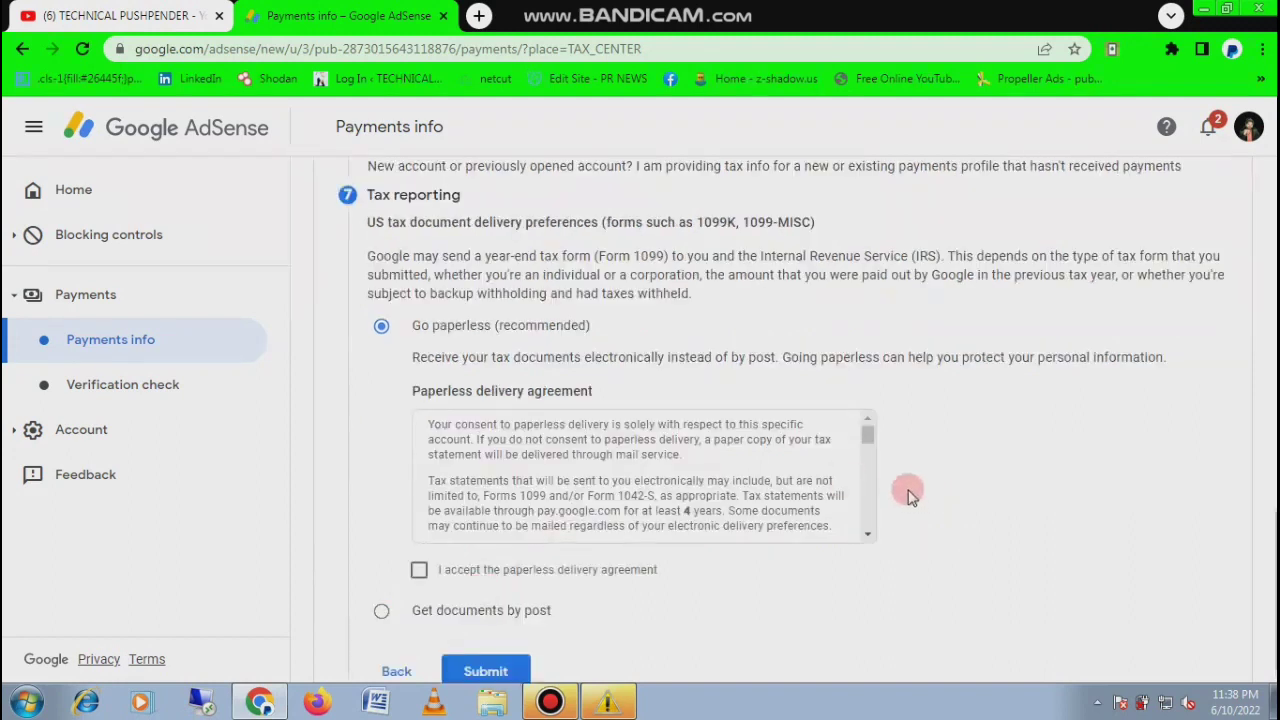
click(420, 569)
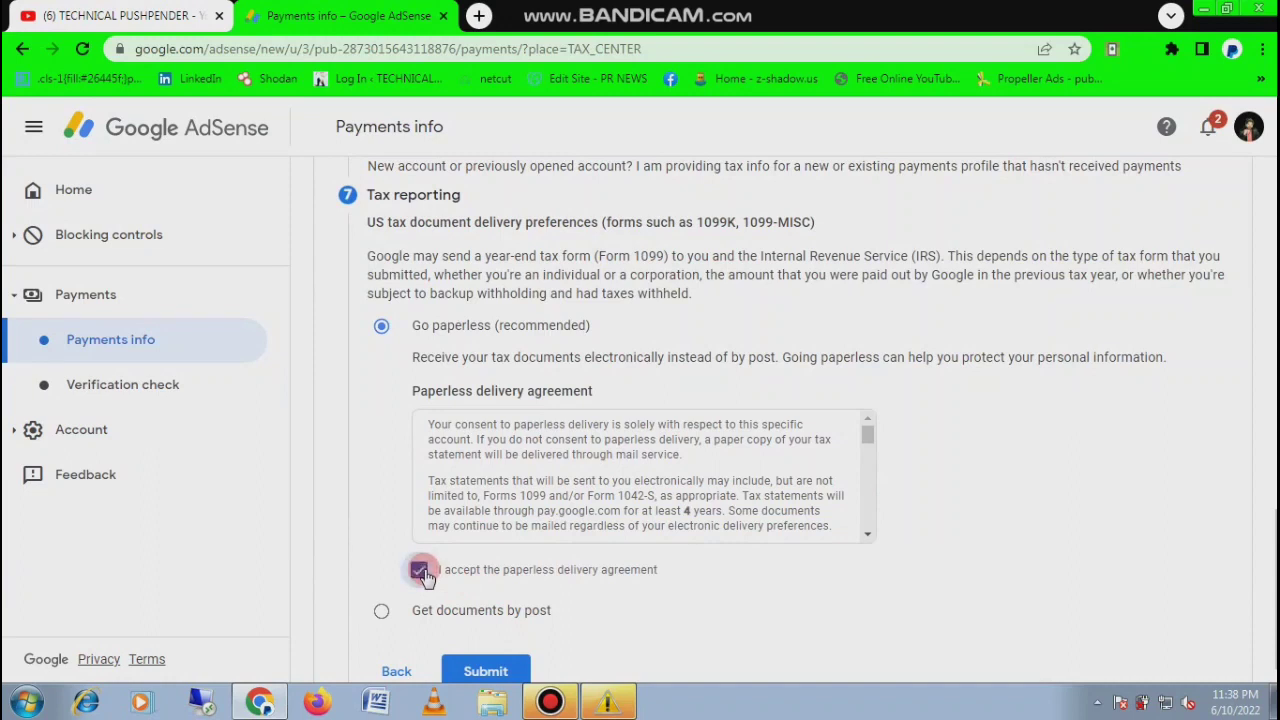
click(492, 672)
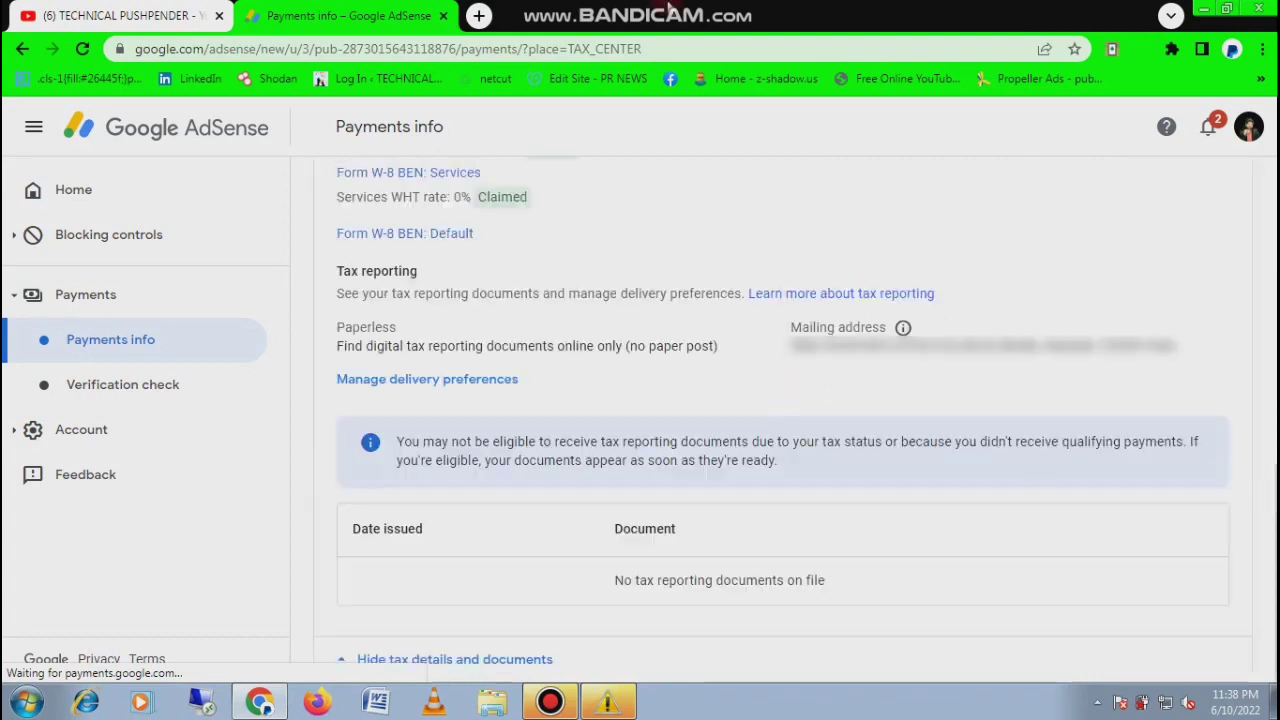
Review the submitted Form W-8 BEN's status and its withholding rates for motion picture and TV, other copyright and services
mouse_move(670, 10)
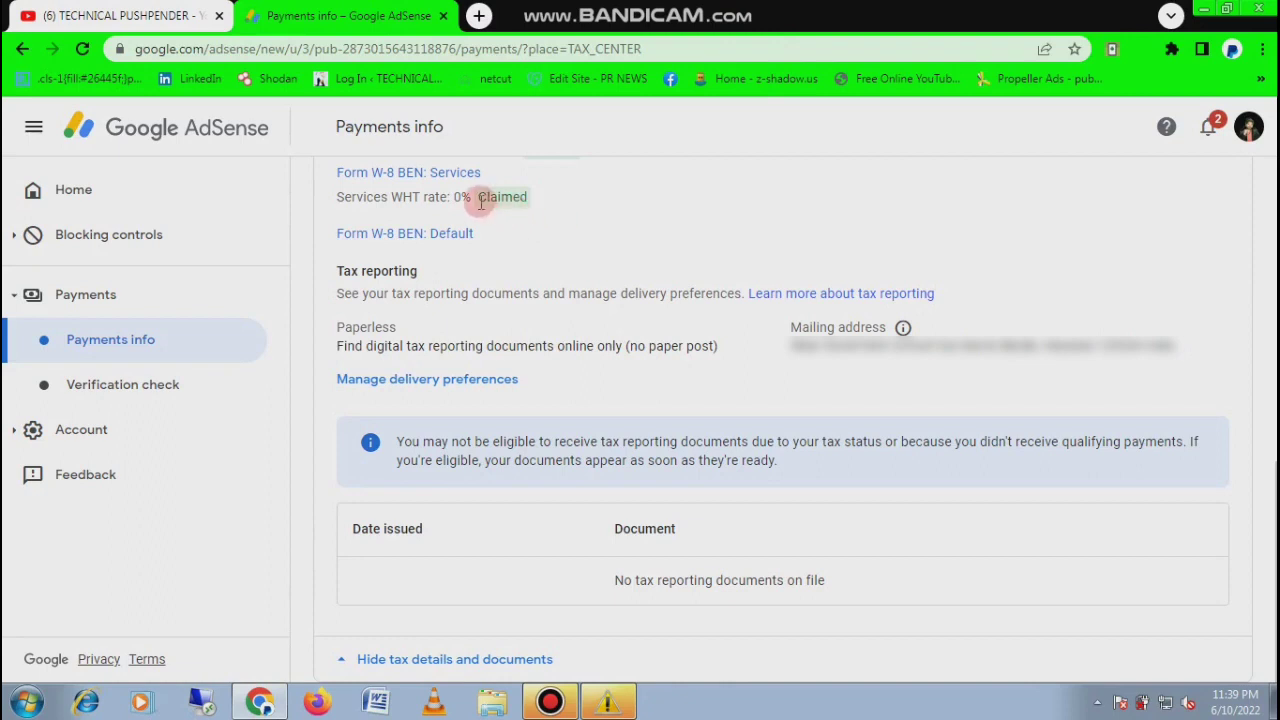
drag(478, 197, 577, 197)
click(611, 276)
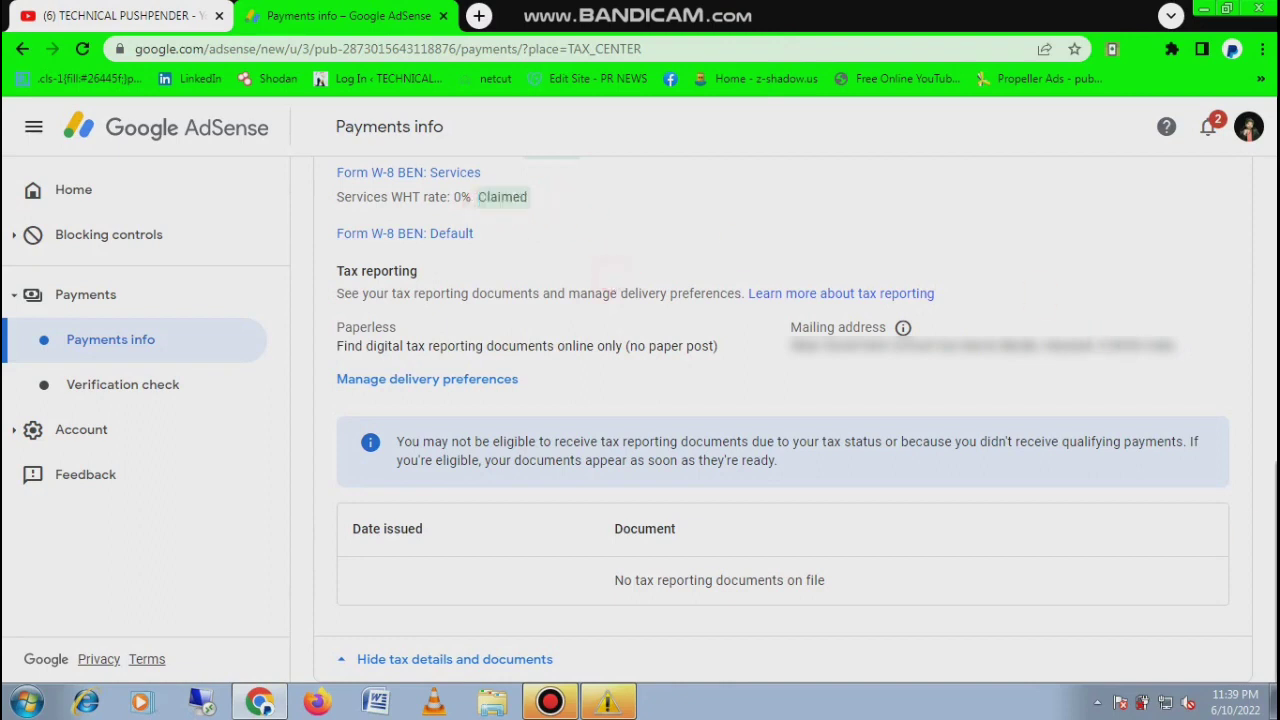
scroll(1268, 380, up, 5)
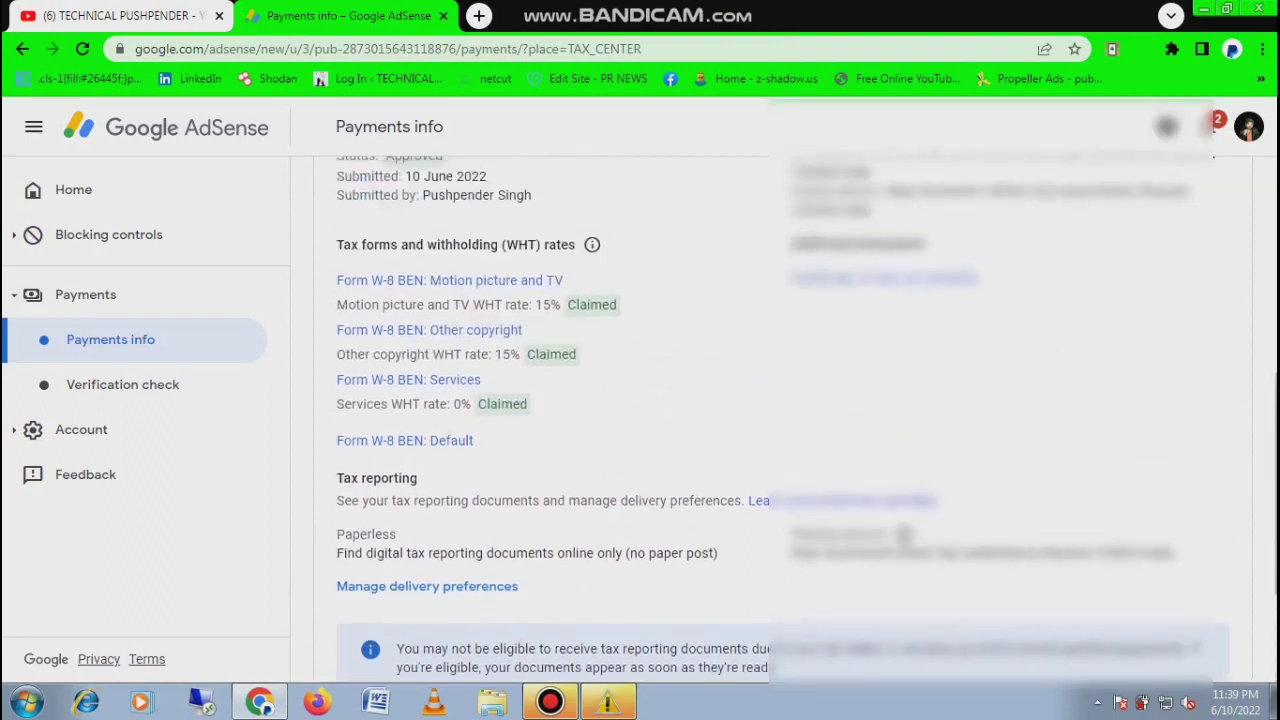
drag(1268, 380, 1268, 350)
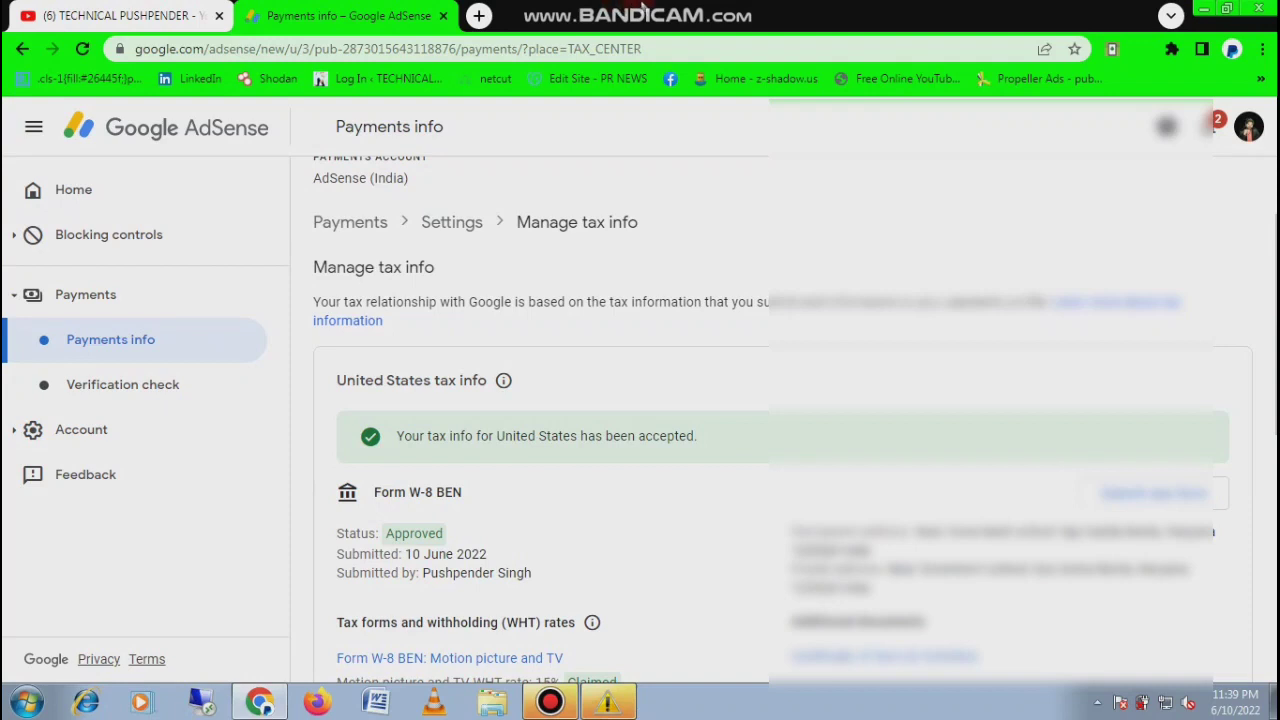
mouse_move(640, 5)
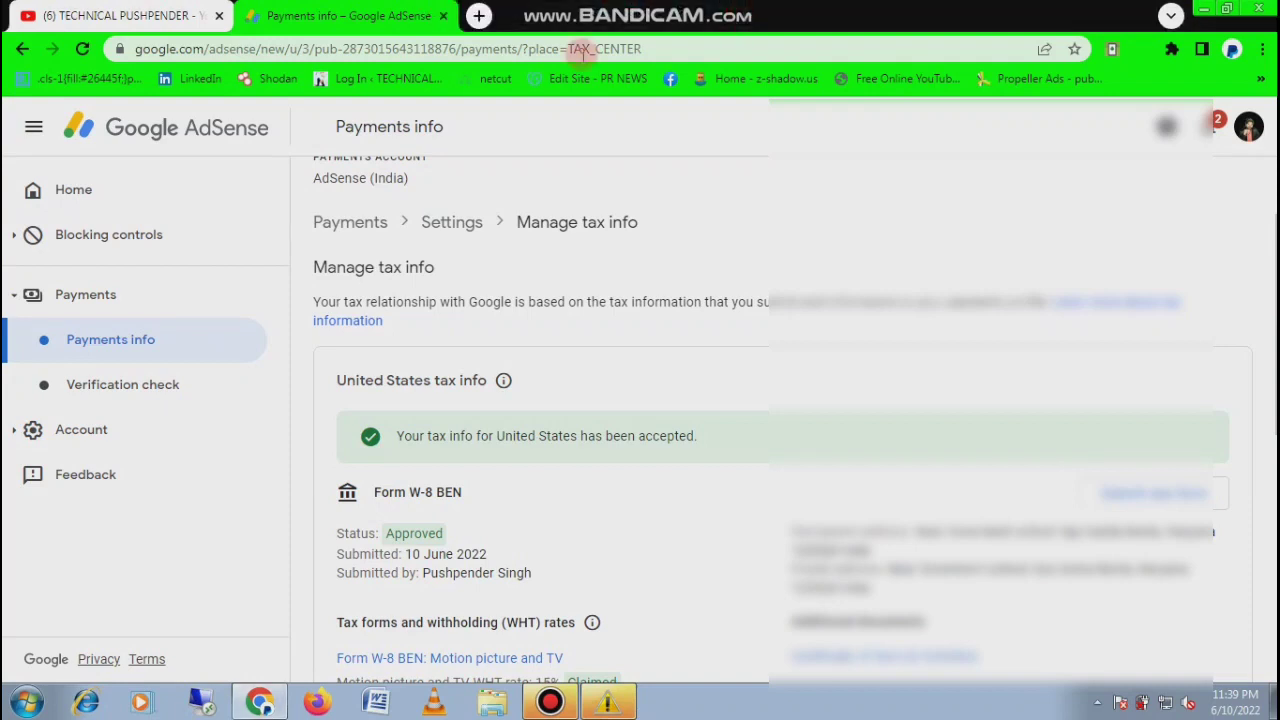
Switch to the open YouTube channel page and look through its uploaded videos
click(112, 12)
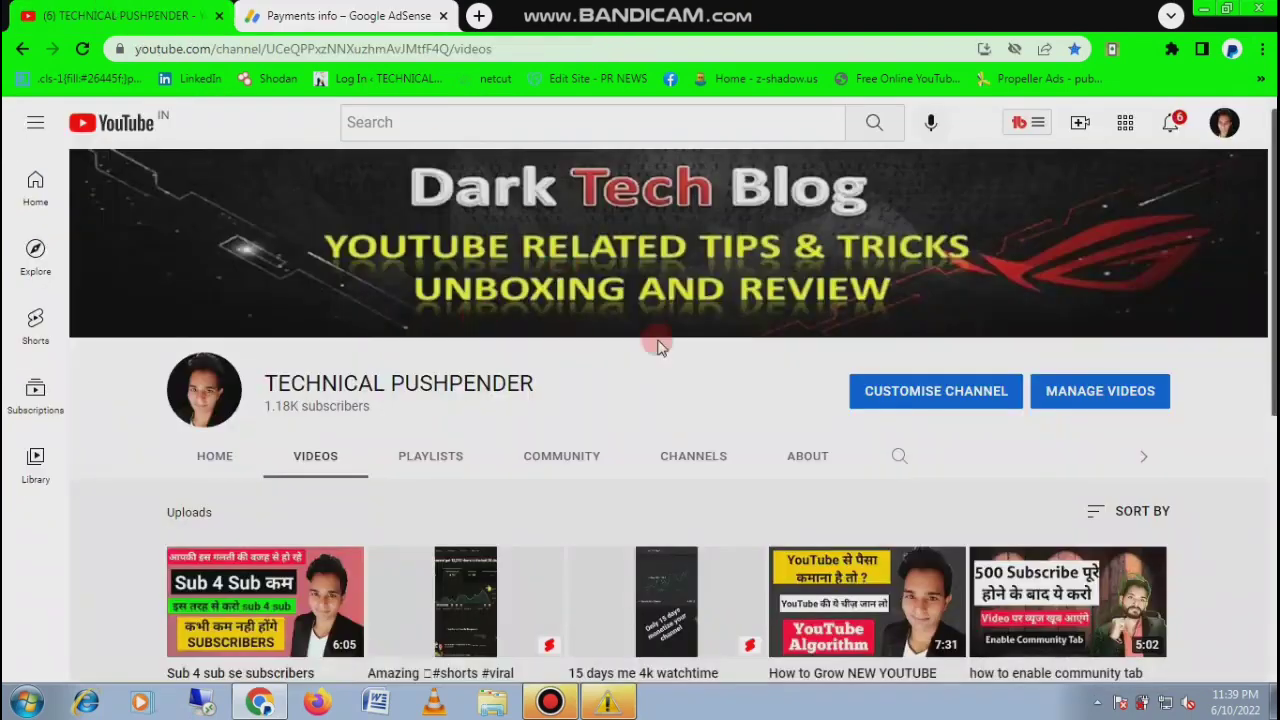
scroll(640, 400, down, 1)
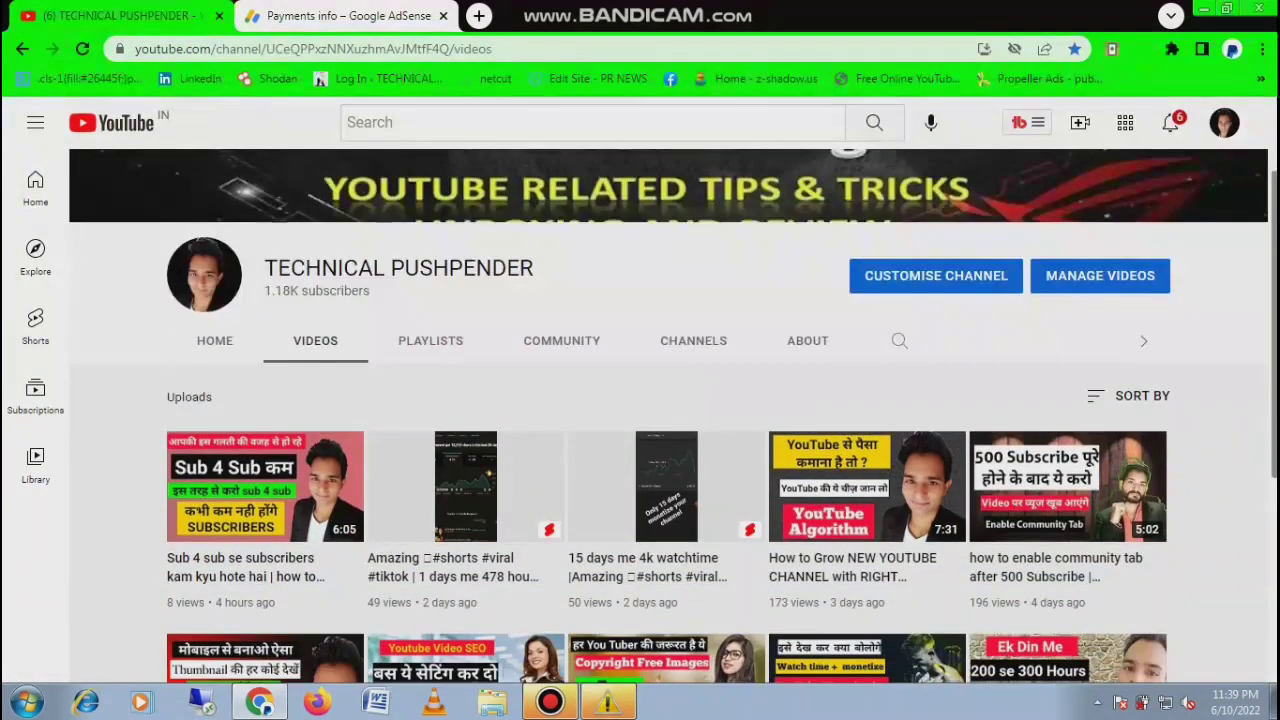
scroll(640, 400, down, 1)
scroll(640, 400, down, 3)
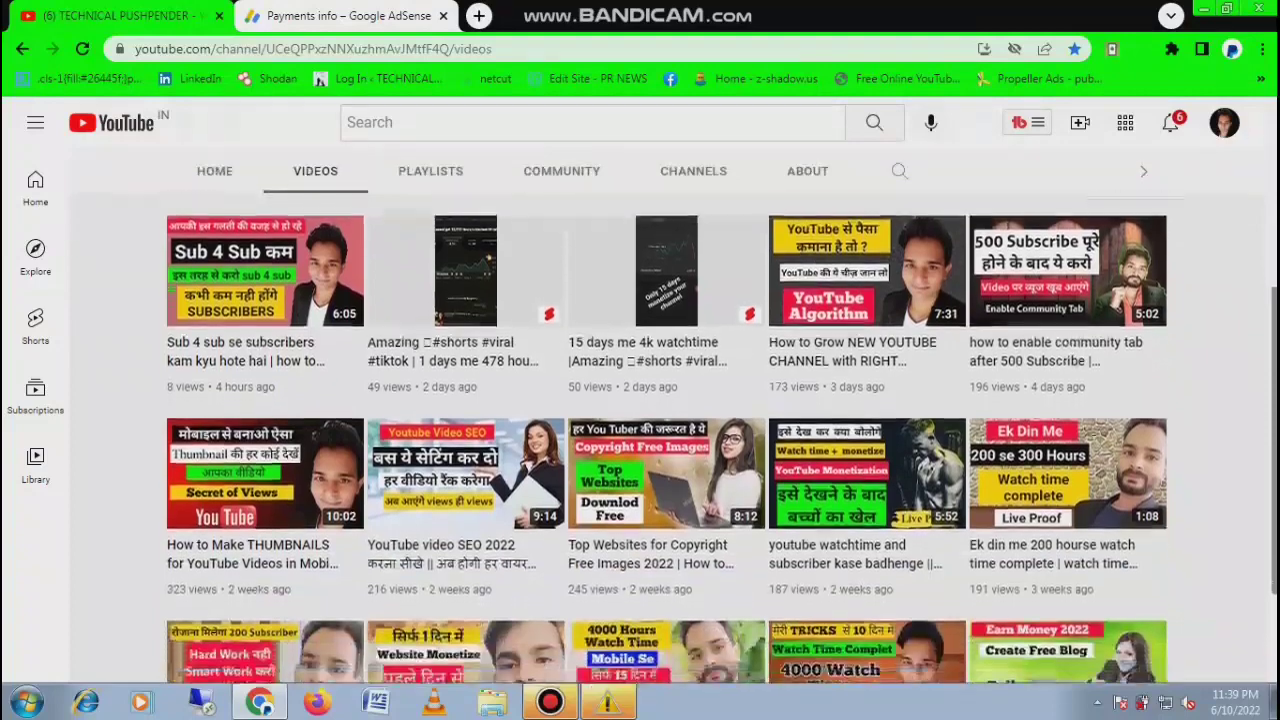
scroll(640, 400, up, 3)
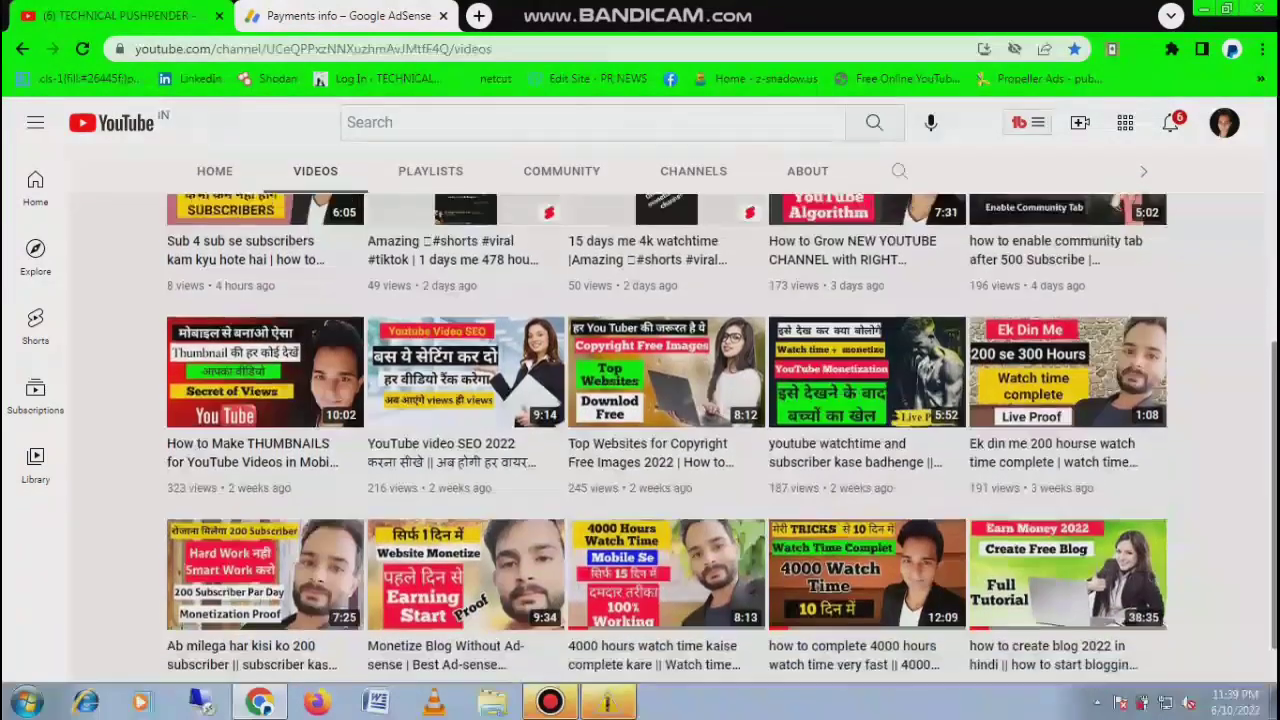
scroll(640, 400, up, 1)
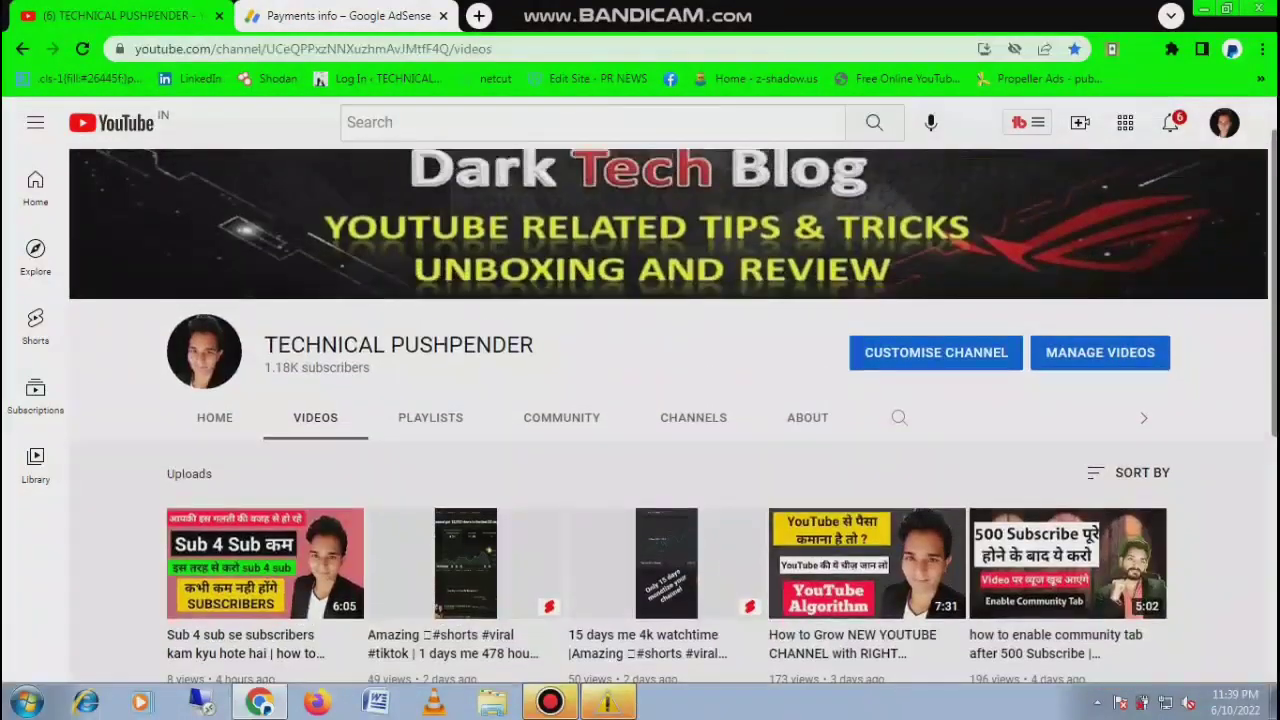
scroll(640, 400, up, 1)
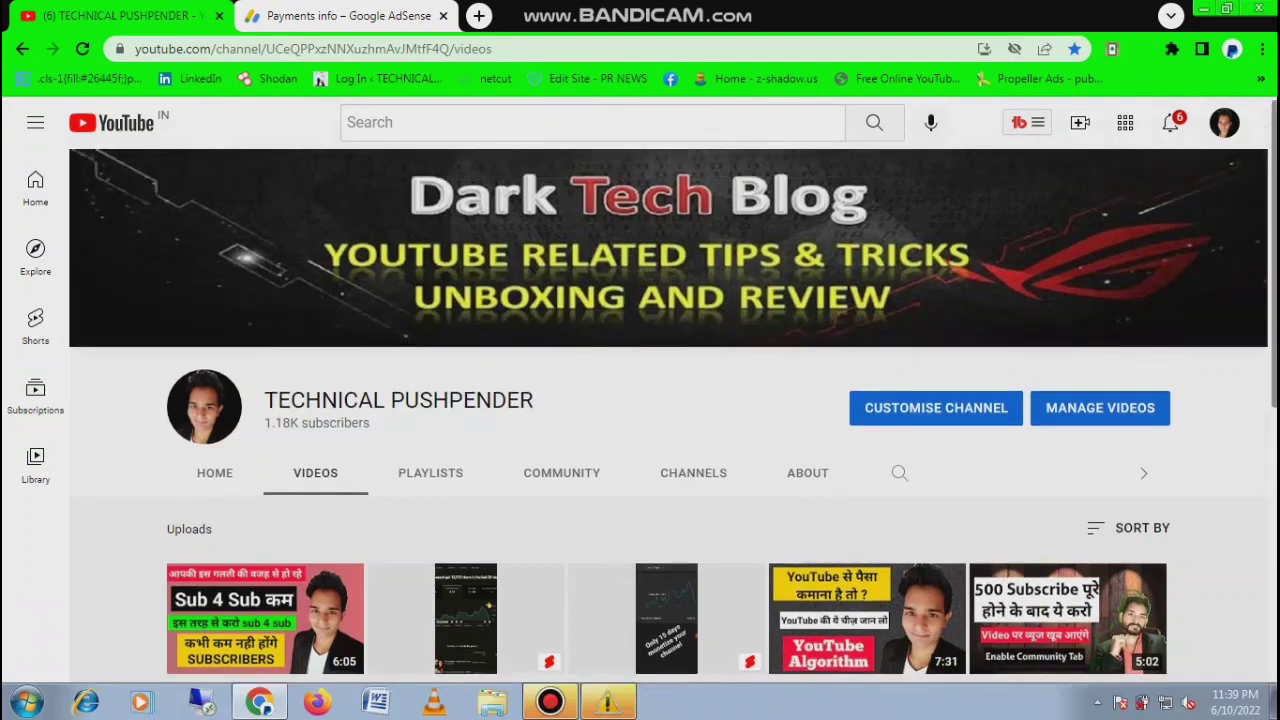
scroll(640, 400, down, 5)
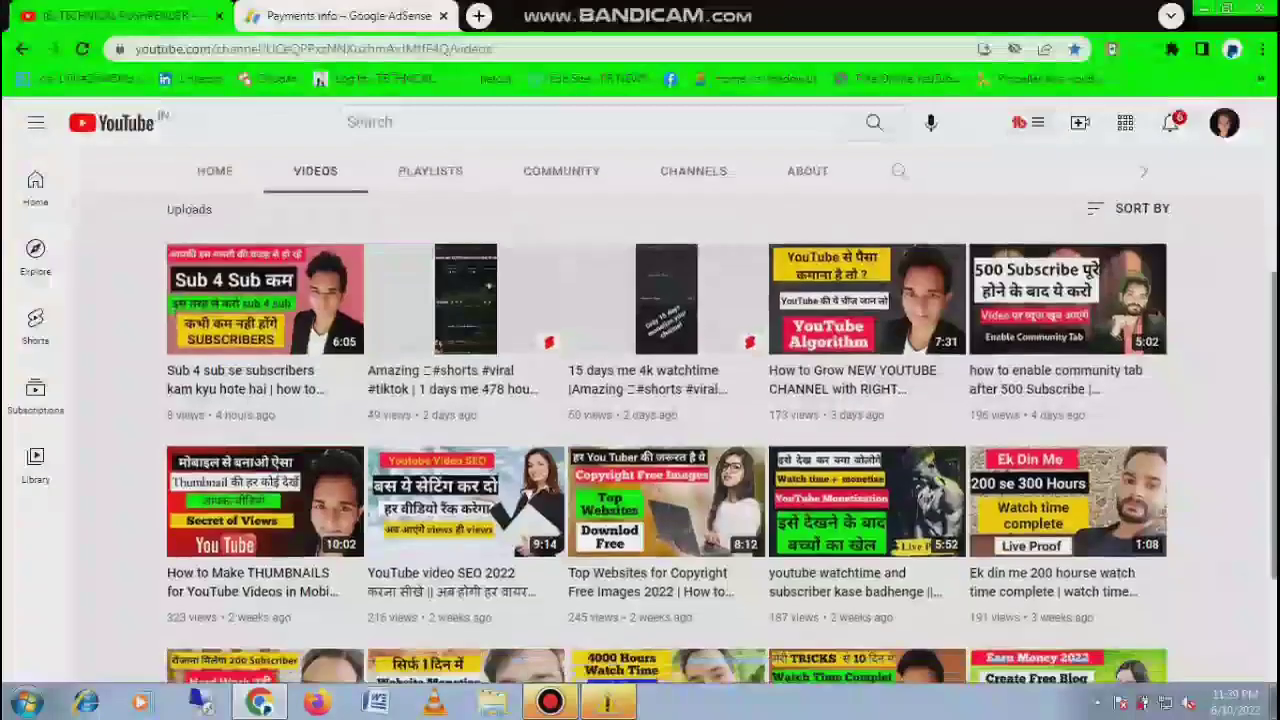
scroll(640, 400, down, 1)
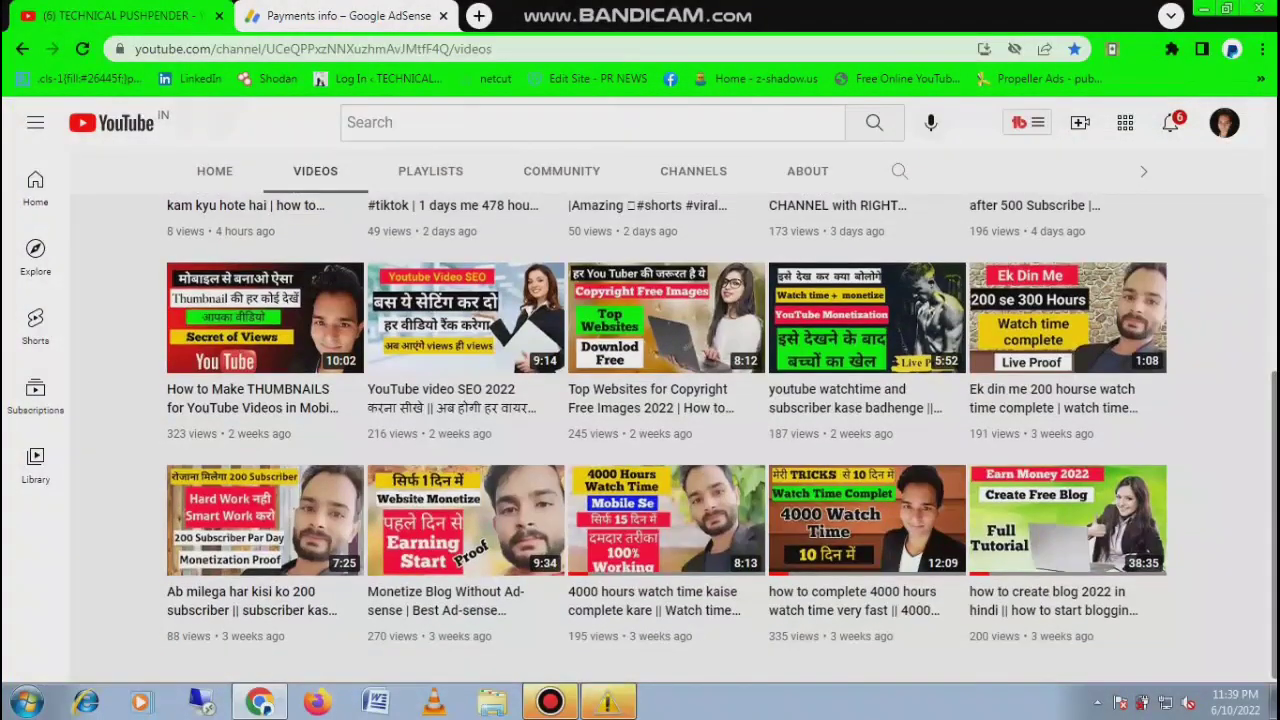